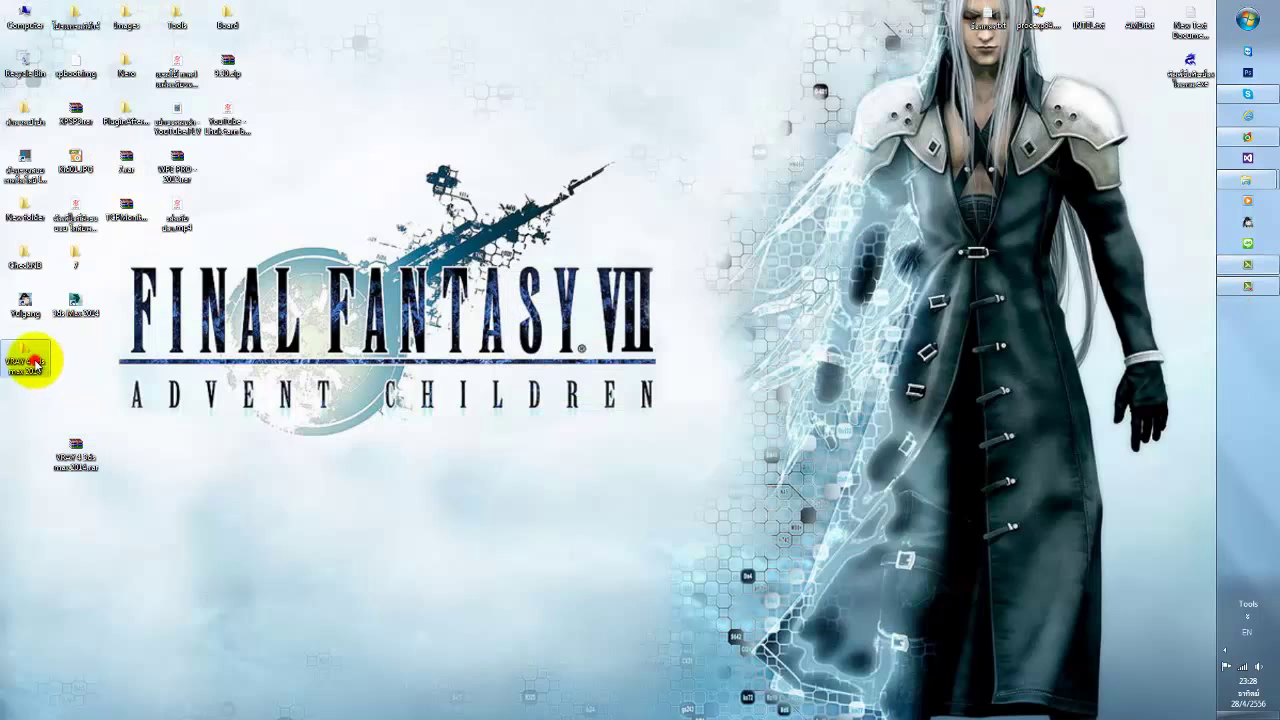
# Step: Open the VRAY 4 3ds max 2014 folder and extract VRAY 2.40.03for2013.rar into that same folder
pyautogui.doubleClick(33, 362)
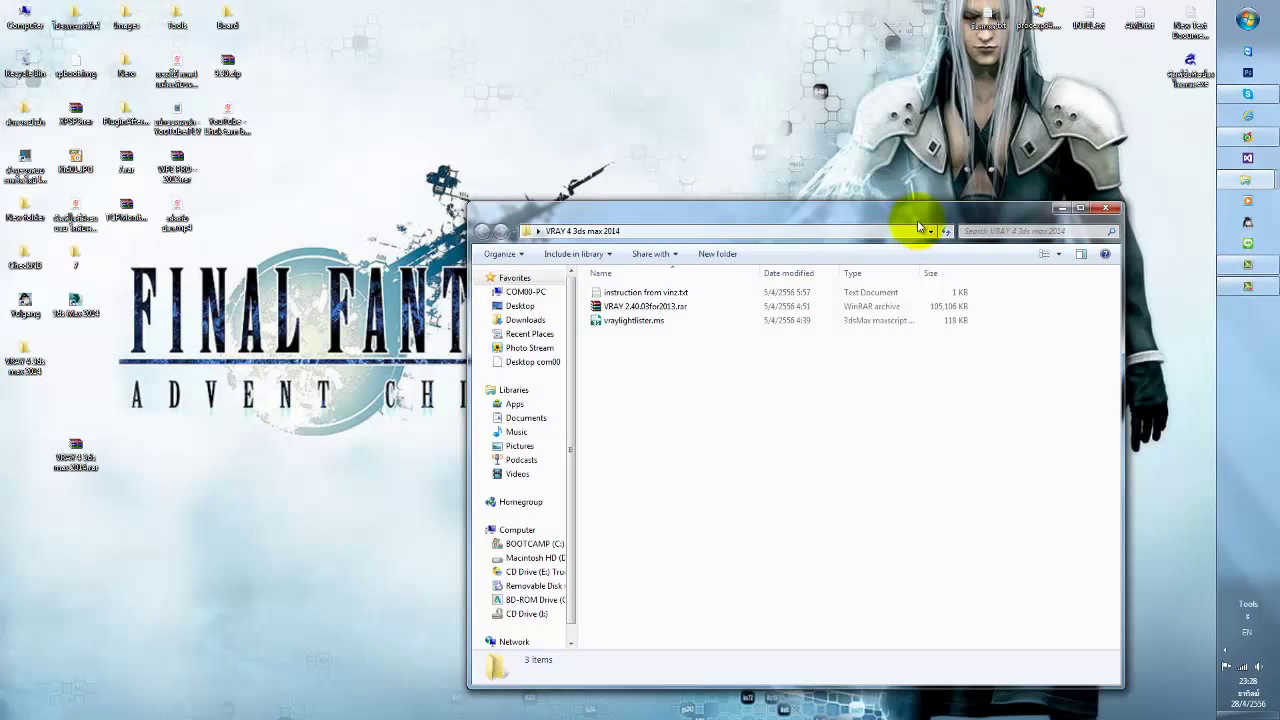
pyautogui.moveTo(918, 226); pyautogui.dragTo(813, 222)
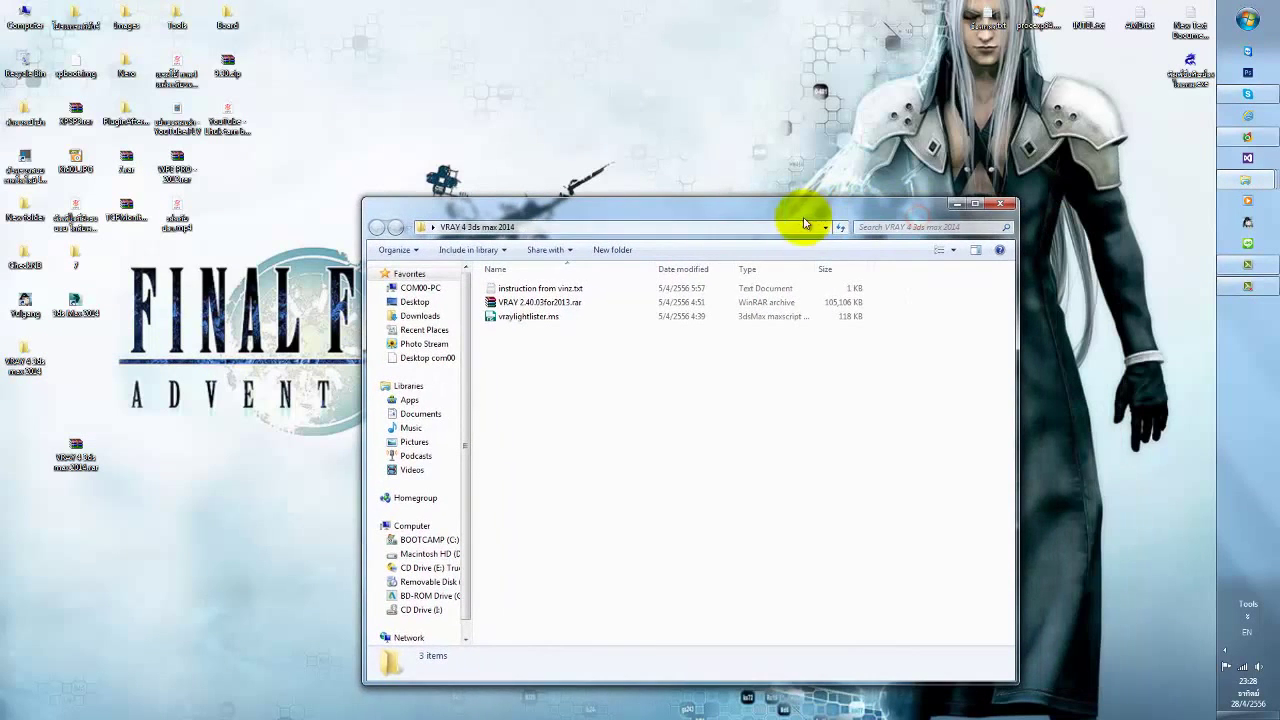
pyautogui.click(521, 318)
pyautogui.click(540, 304)
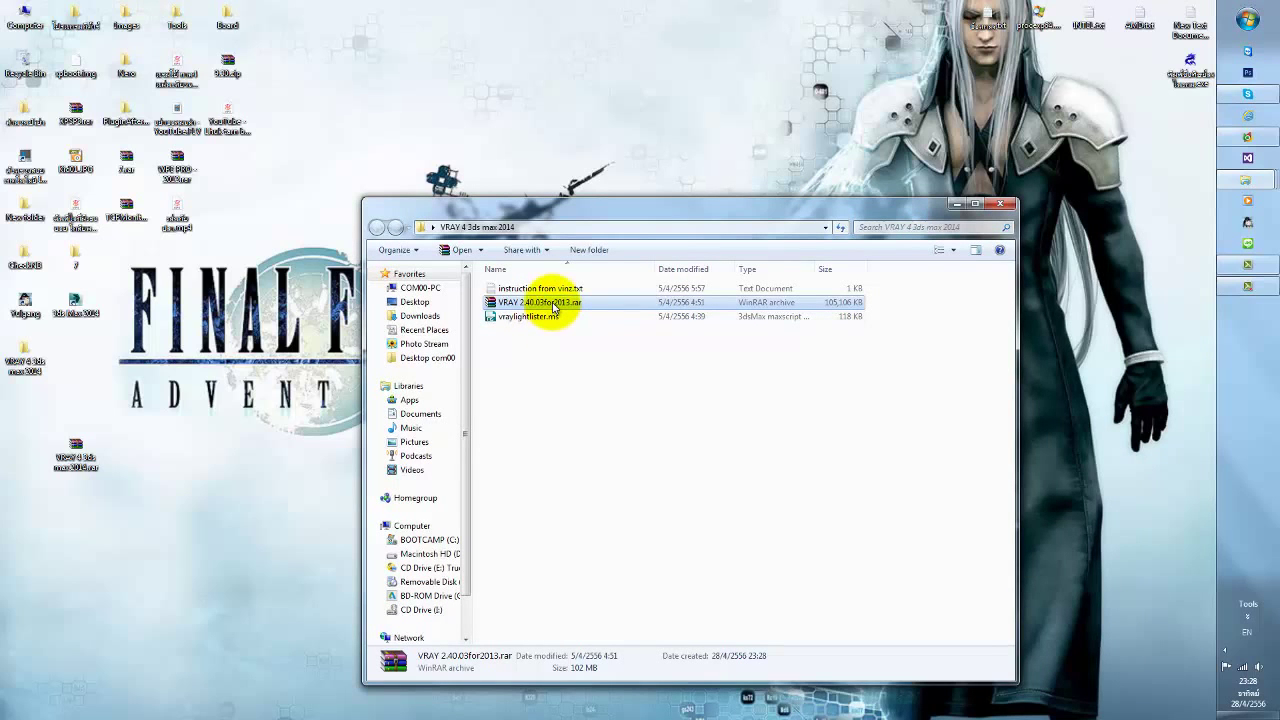
pyautogui.rightClick(553, 307)
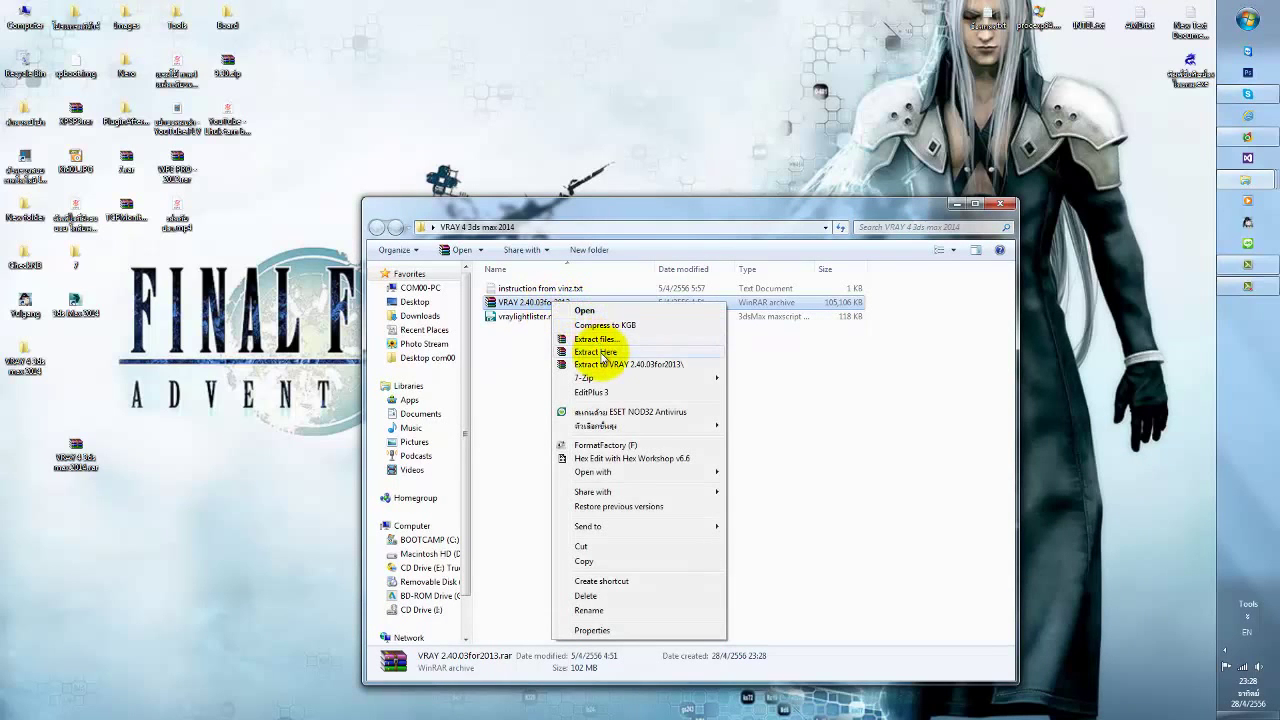
pyautogui.click(600, 352)
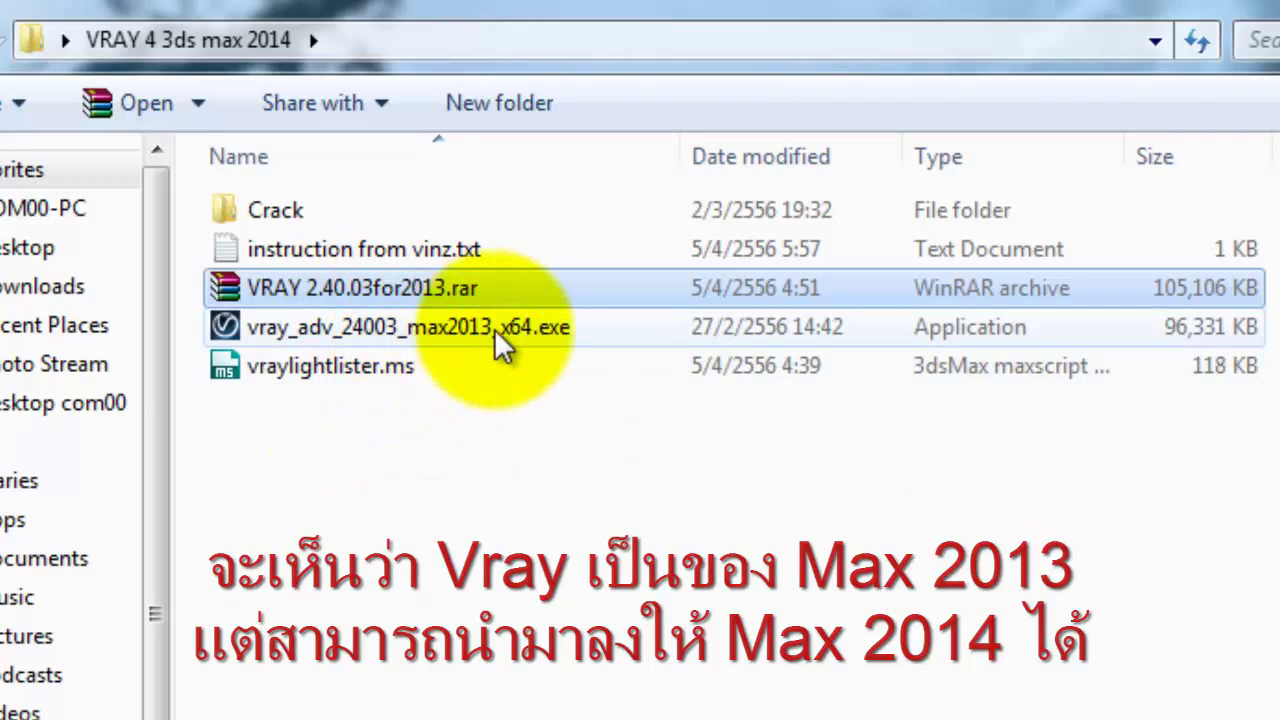
# Step: Launch the vray_adv_24003_max2013_x64.exe installer, accept the license agreement and choose the Workstation installation type
pyautogui.click(466, 327)
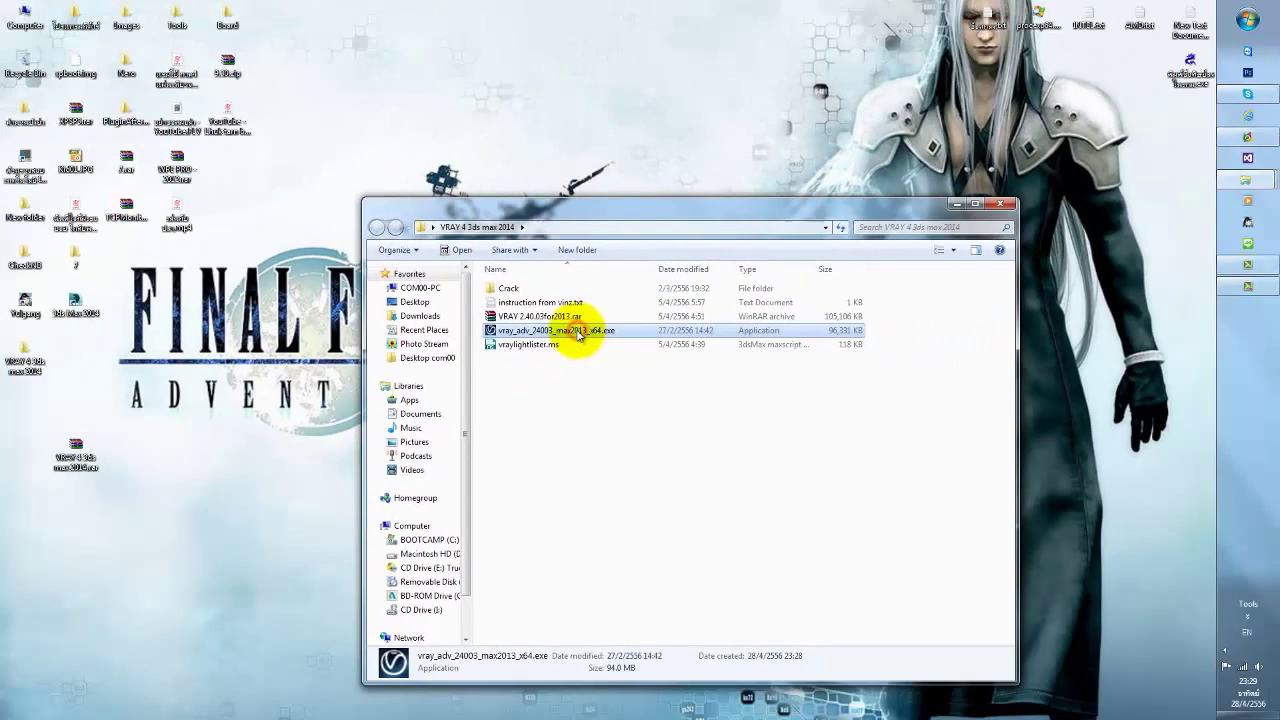
pyautogui.doubleClick(578, 335)
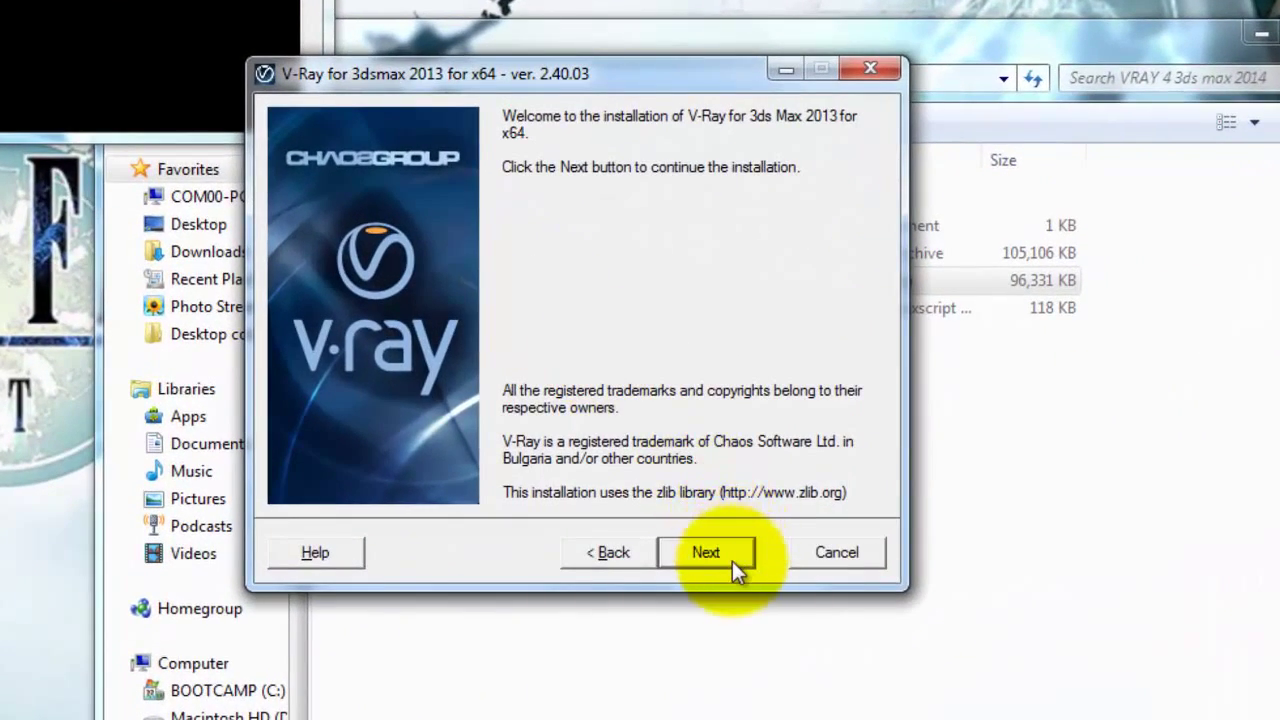
pyautogui.click(718, 540)
pyautogui.click(732, 561)
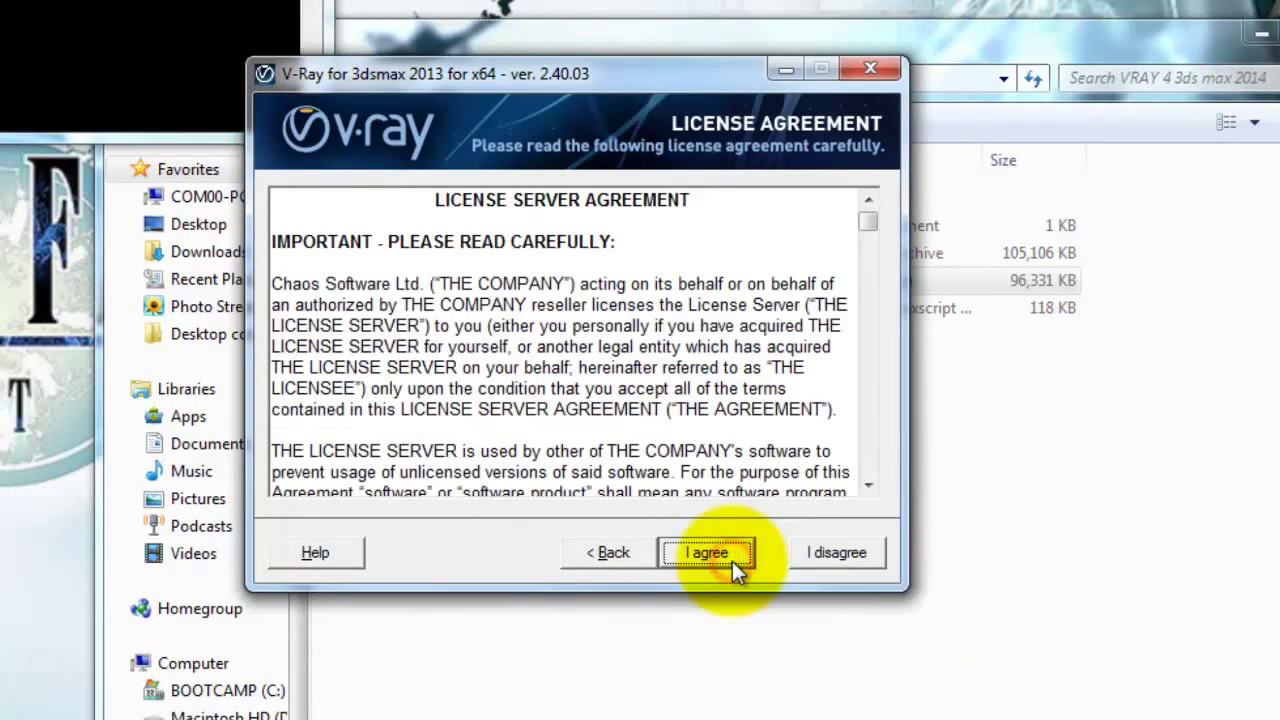
pyautogui.click(735, 560)
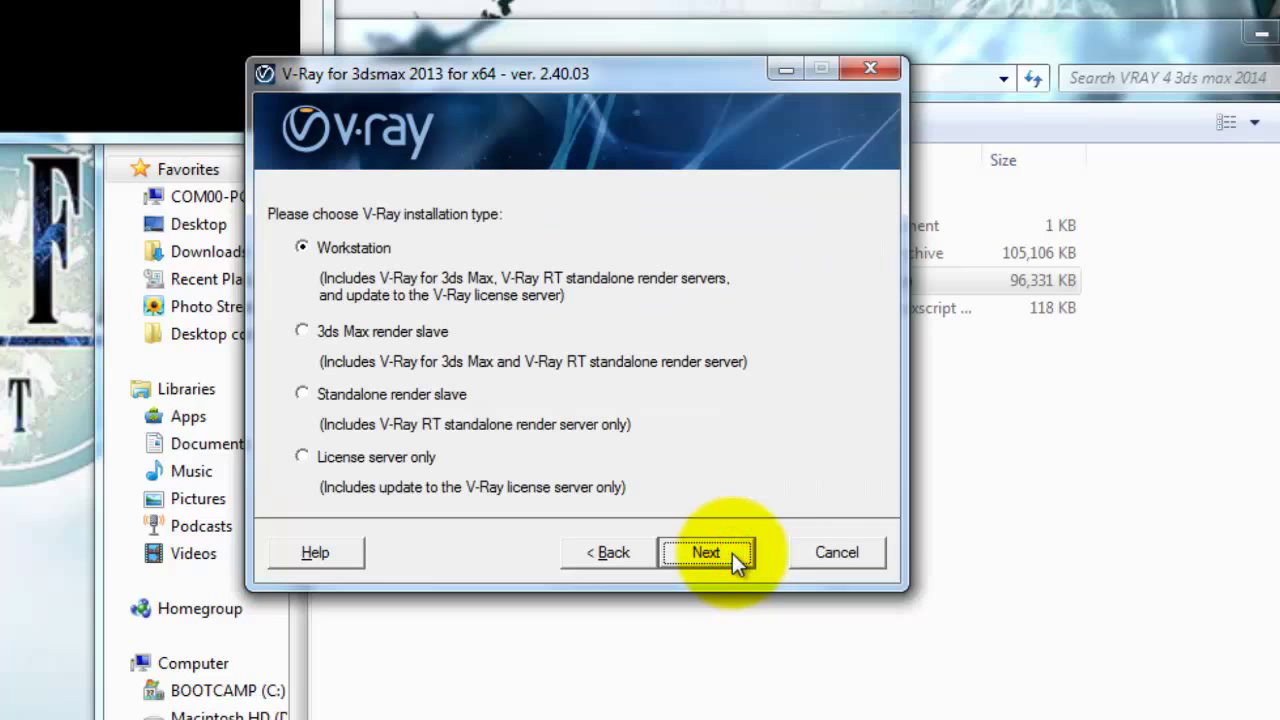
pyautogui.click(733, 556)
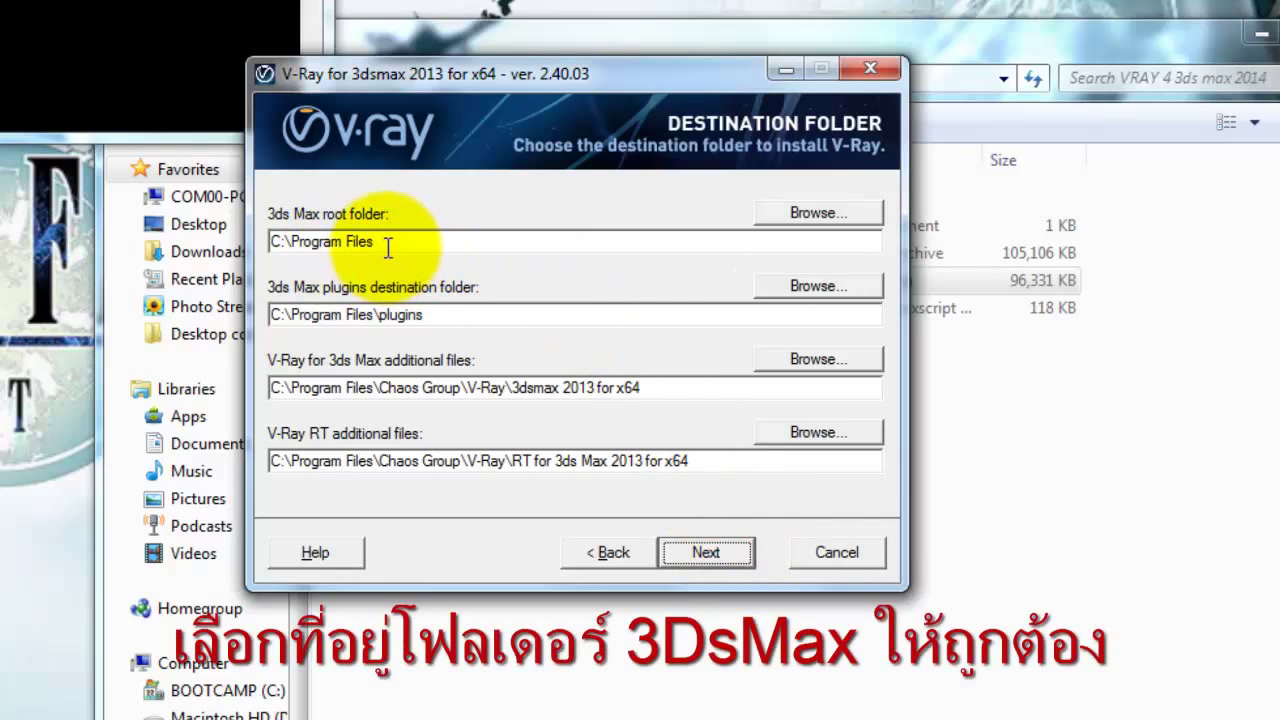
# Step: Set the 3ds Max root folder to C:\Program Files\Autodesk\3ds Max 2014 by browsing to it
pyautogui.click(810, 213)
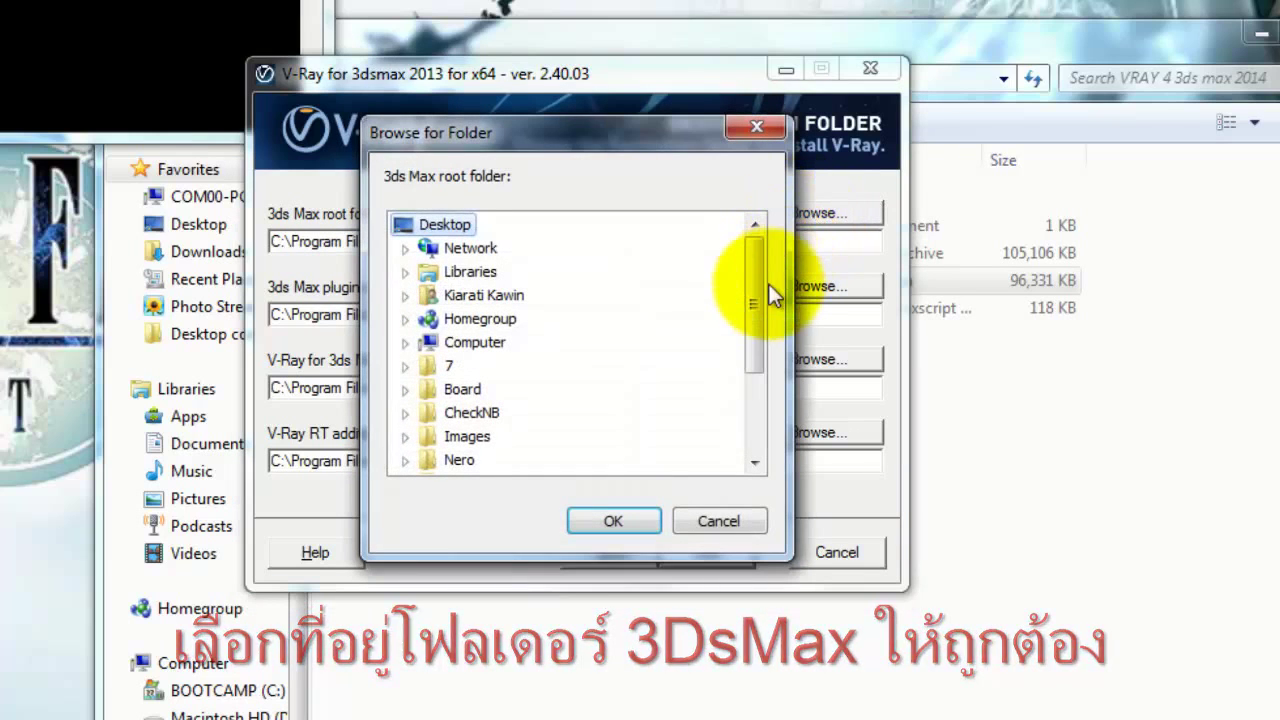
pyautogui.moveTo(770, 286); pyautogui.dragTo(757, 345)
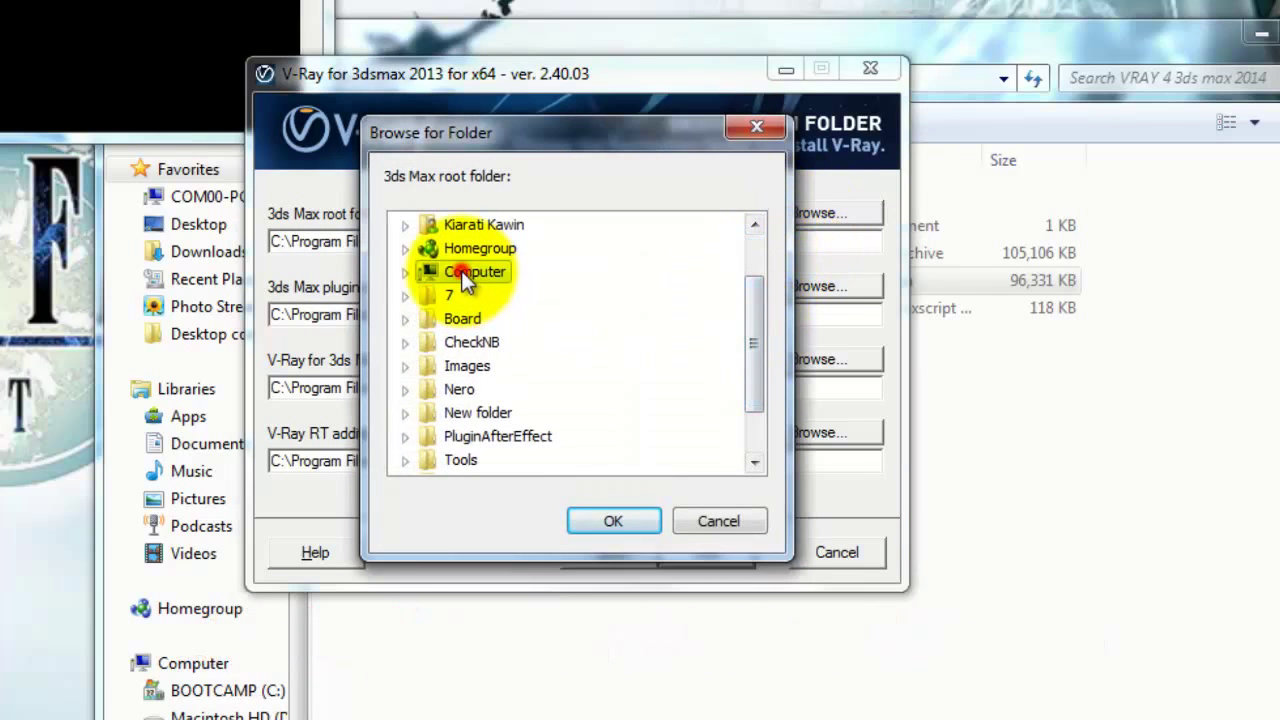
pyautogui.click(468, 279)
pyautogui.click(411, 272)
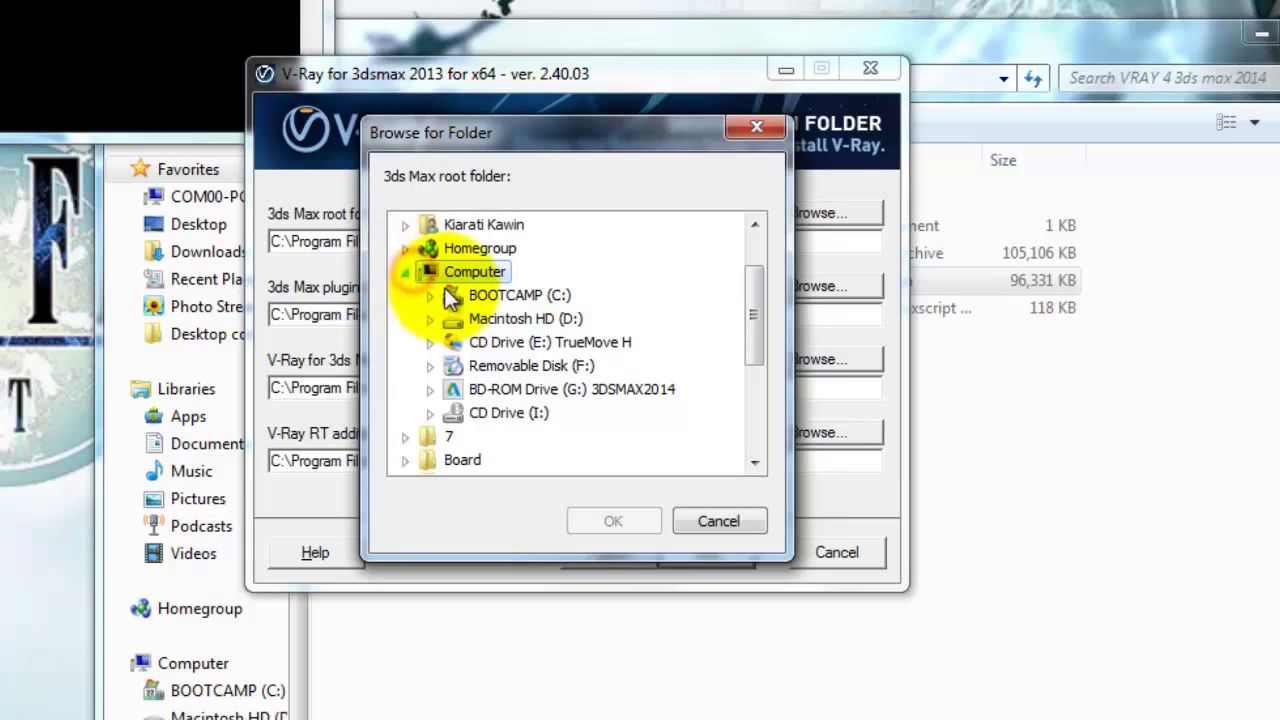
pyautogui.click(518, 295)
pyautogui.doubleClick(444, 296)
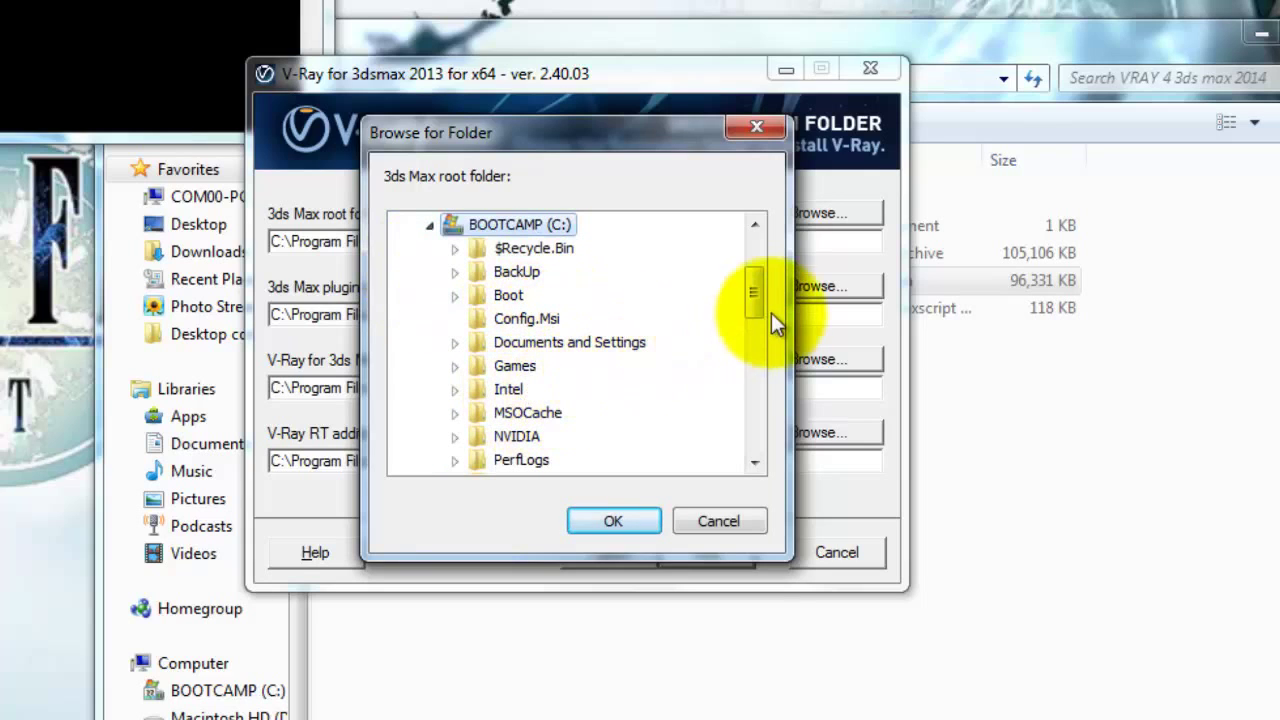
pyautogui.moveTo(759, 289); pyautogui.dragTo(763, 350)
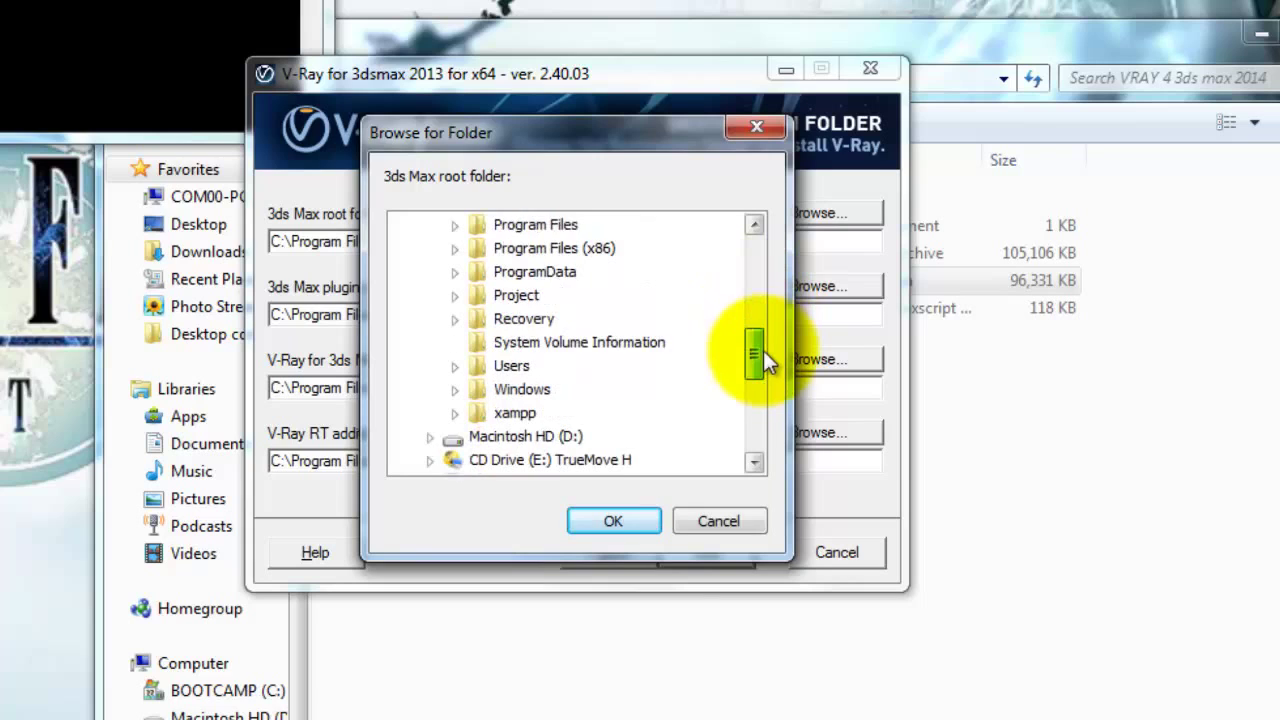
pyautogui.click(456, 226)
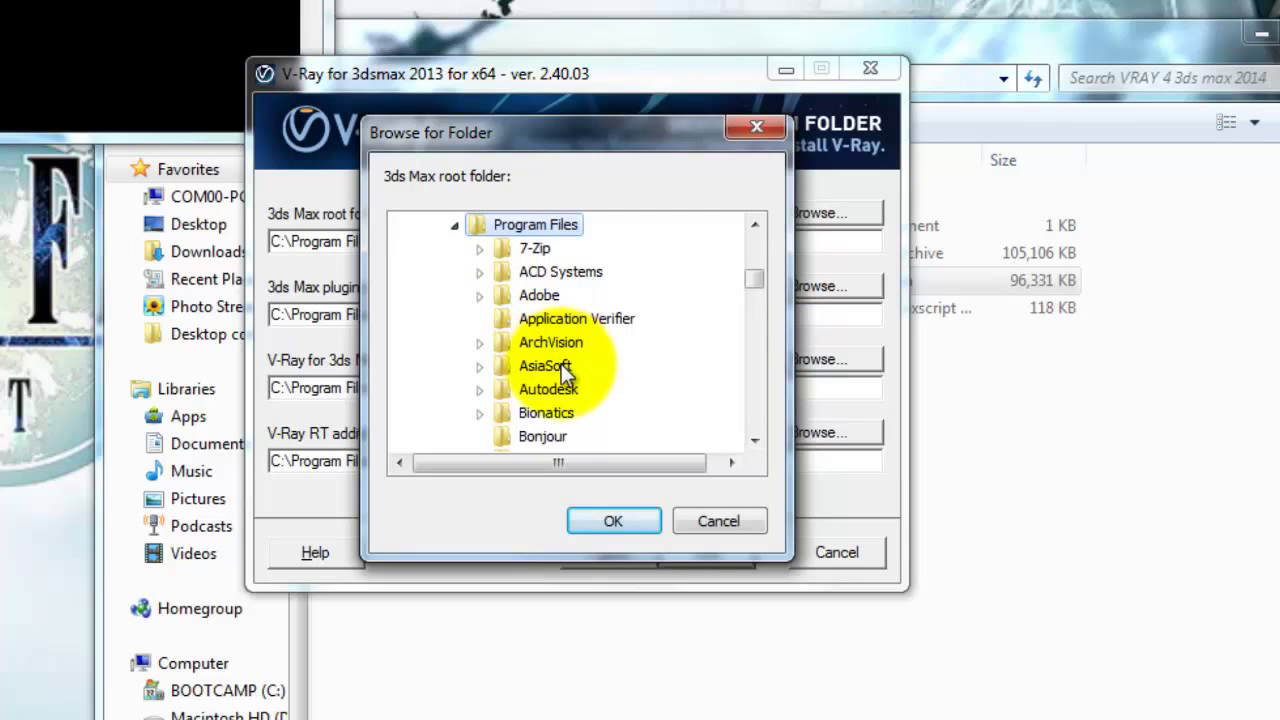
pyautogui.click(553, 391)
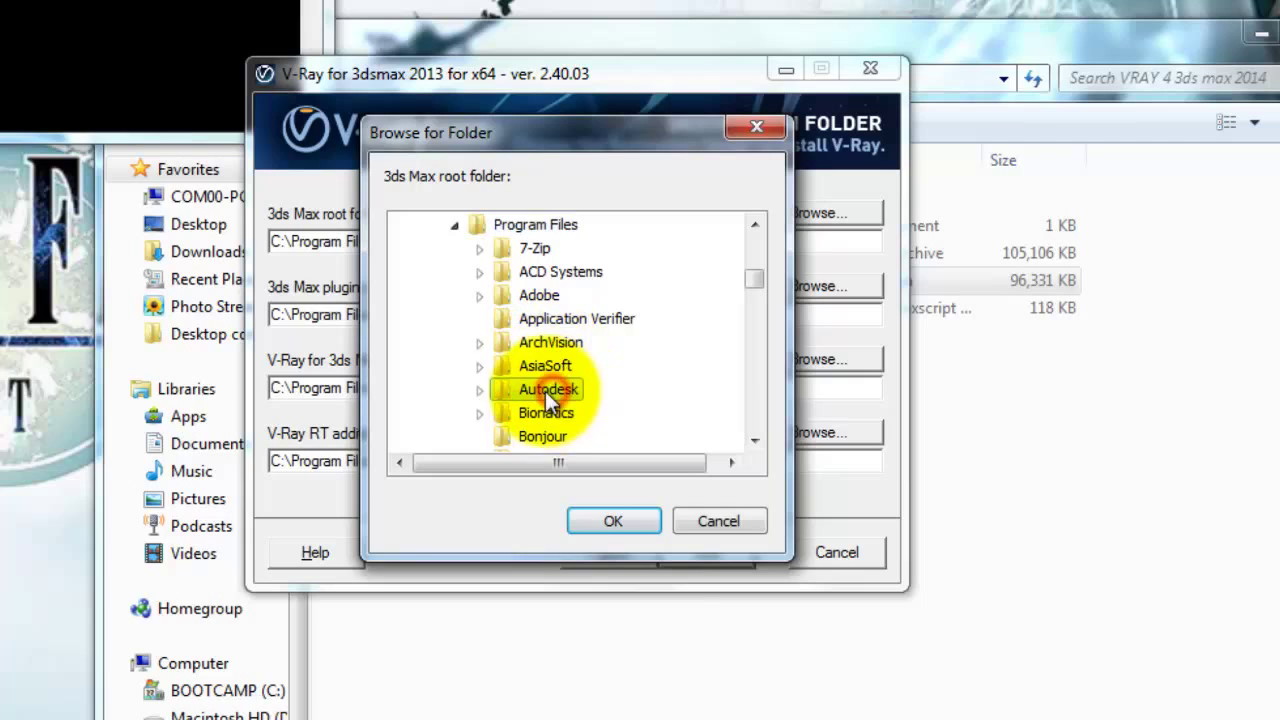
pyautogui.click(480, 390)
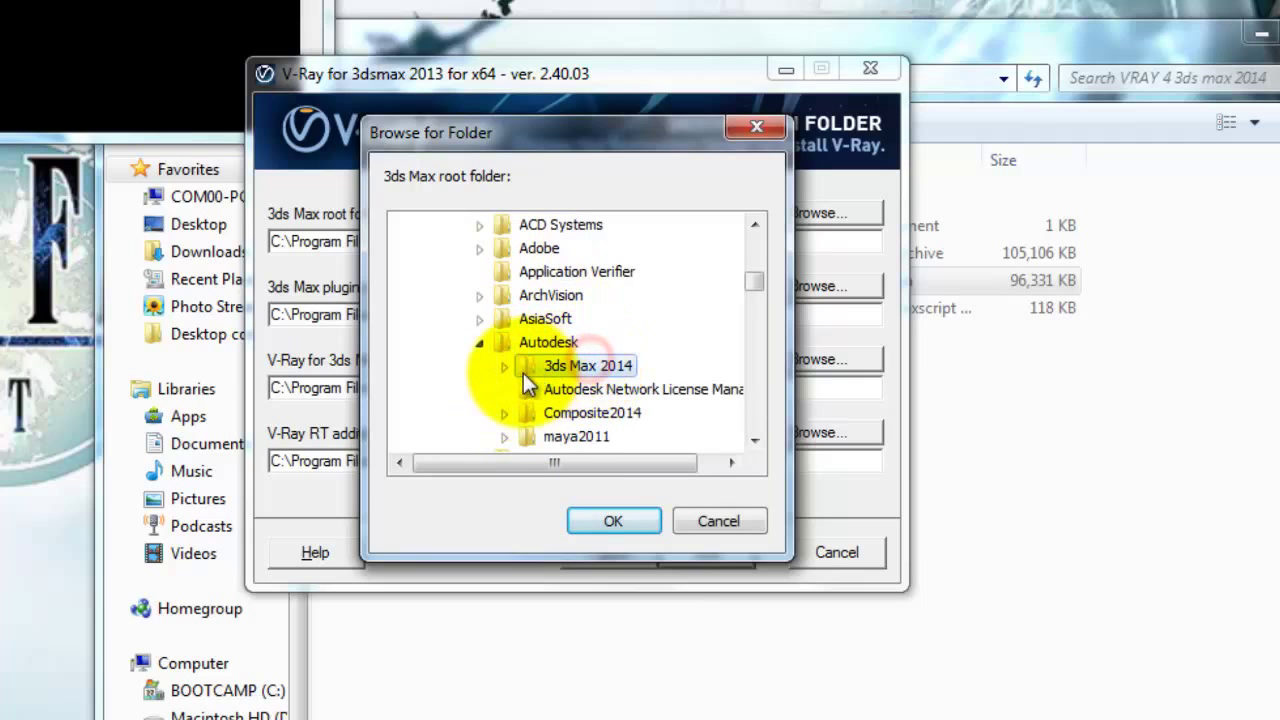
pyautogui.click(613, 521)
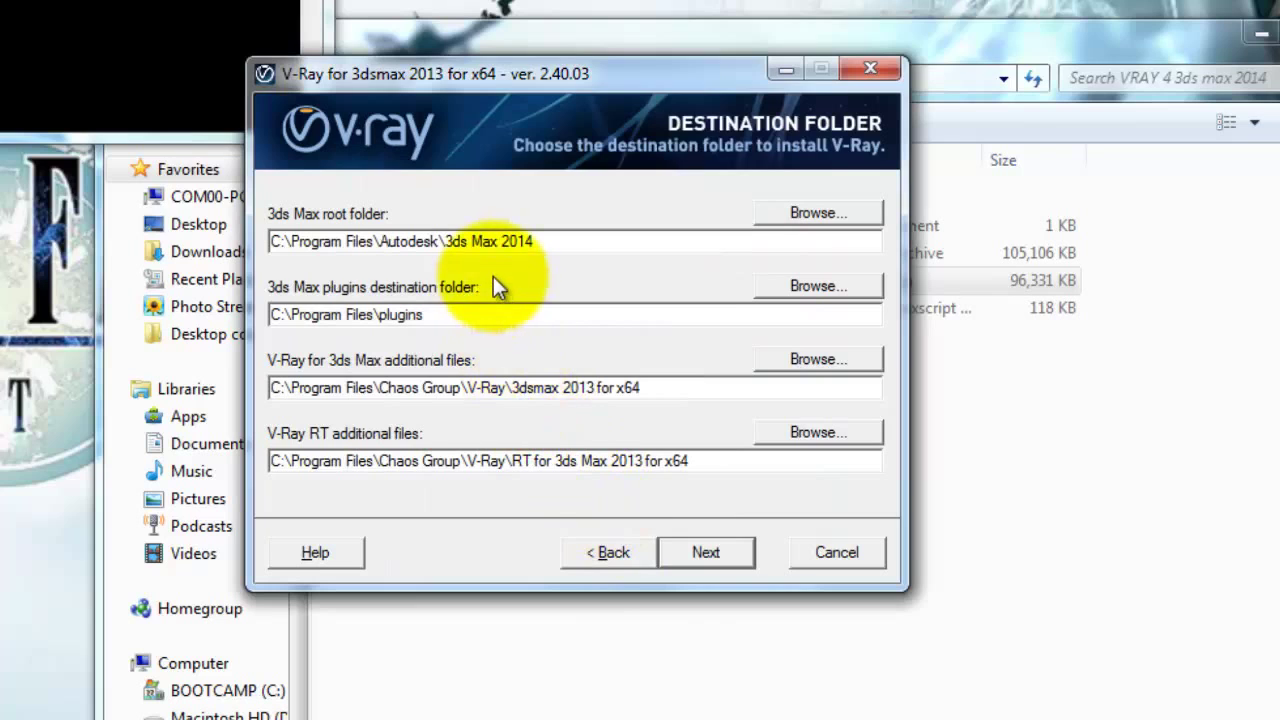
# Step: Copy the root folder path into the plugins destination, making it C:\Program Files\Autodesk\3ds Max 2014\plugins
pyautogui.moveTo(547, 241); pyautogui.dragTo(270, 241)
pyautogui.rightClick(337, 241)
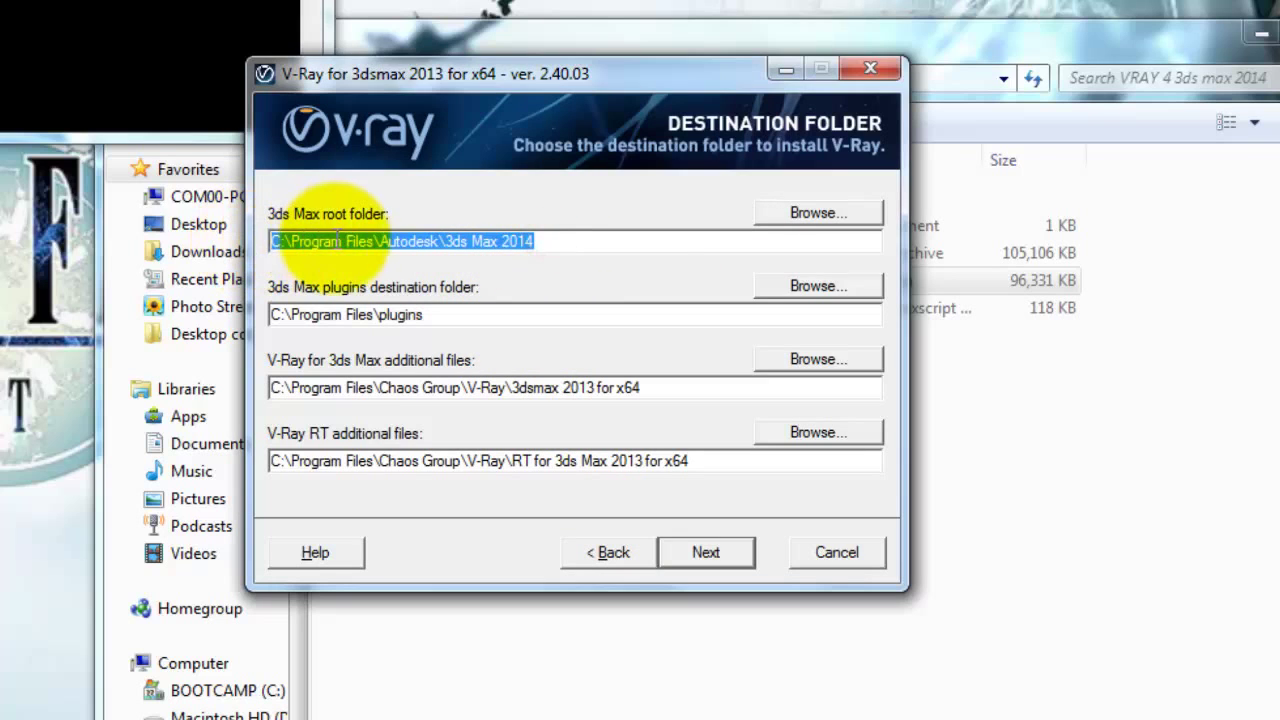
pyautogui.click(399, 325)
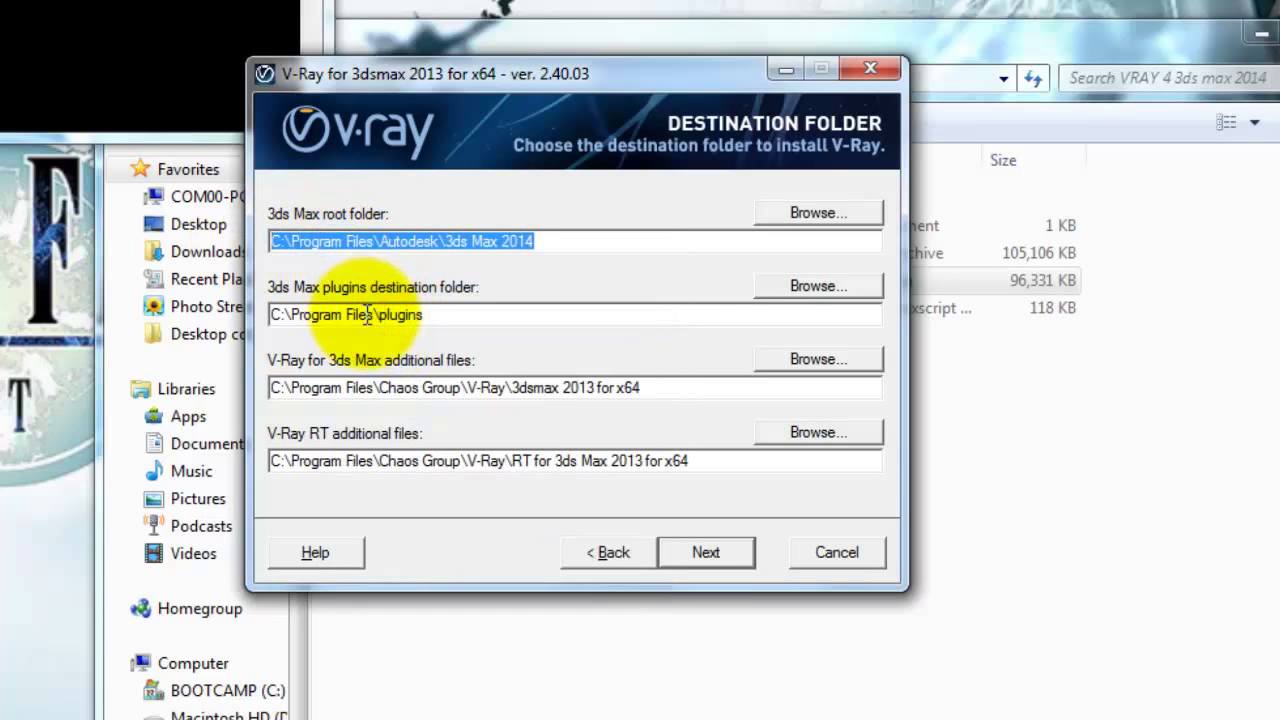
pyautogui.moveTo(380, 316); pyautogui.dragTo(288, 314)
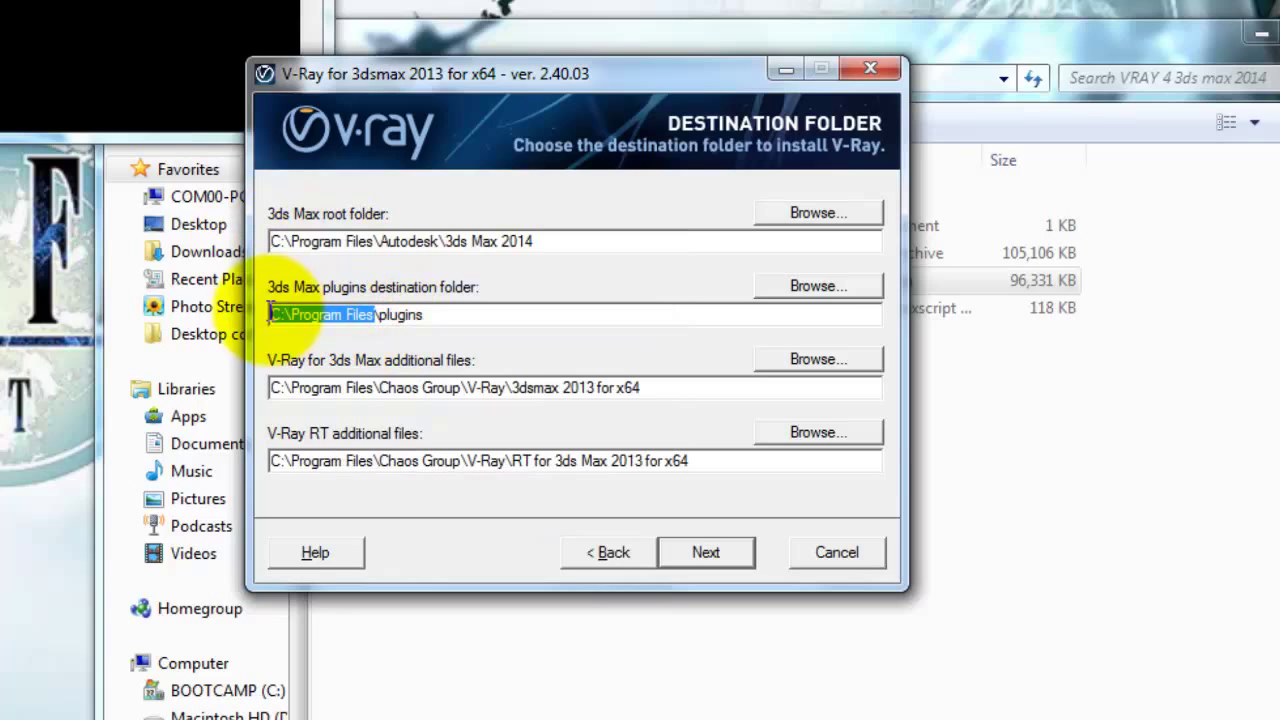
pyautogui.rightClick(343, 316)
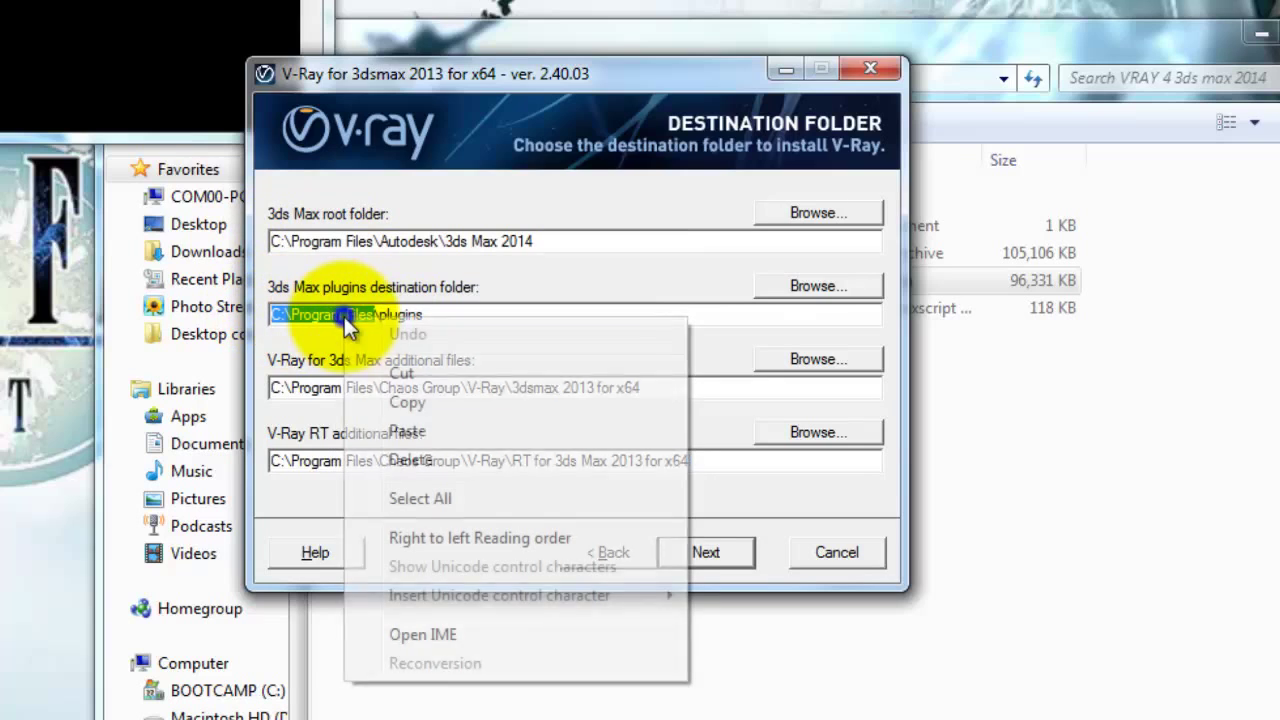
pyautogui.click(409, 428)
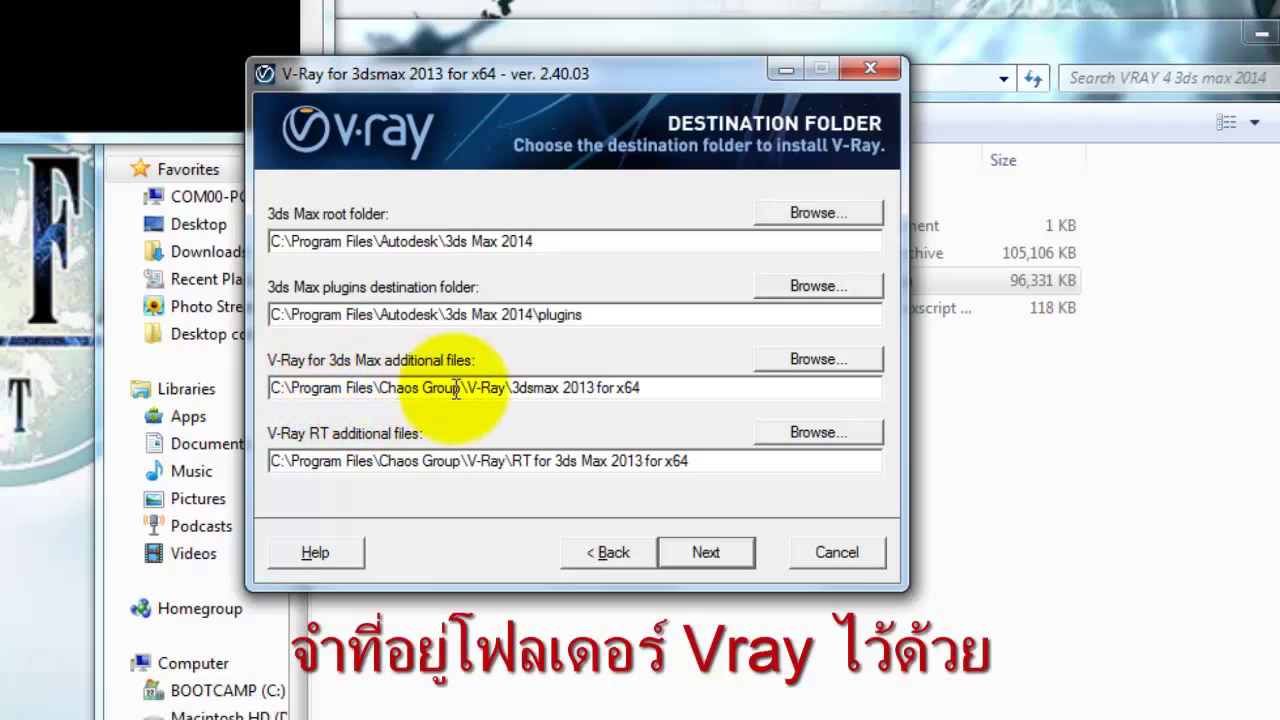
# Step: Keep the default additional files folders, local license server, V-Ray menu registration and WIBU key drivers, and start the V-Ray installation
pyautogui.click(688, 387)
pyautogui.moveTo(668, 387); pyautogui.dragTo(271, 414)
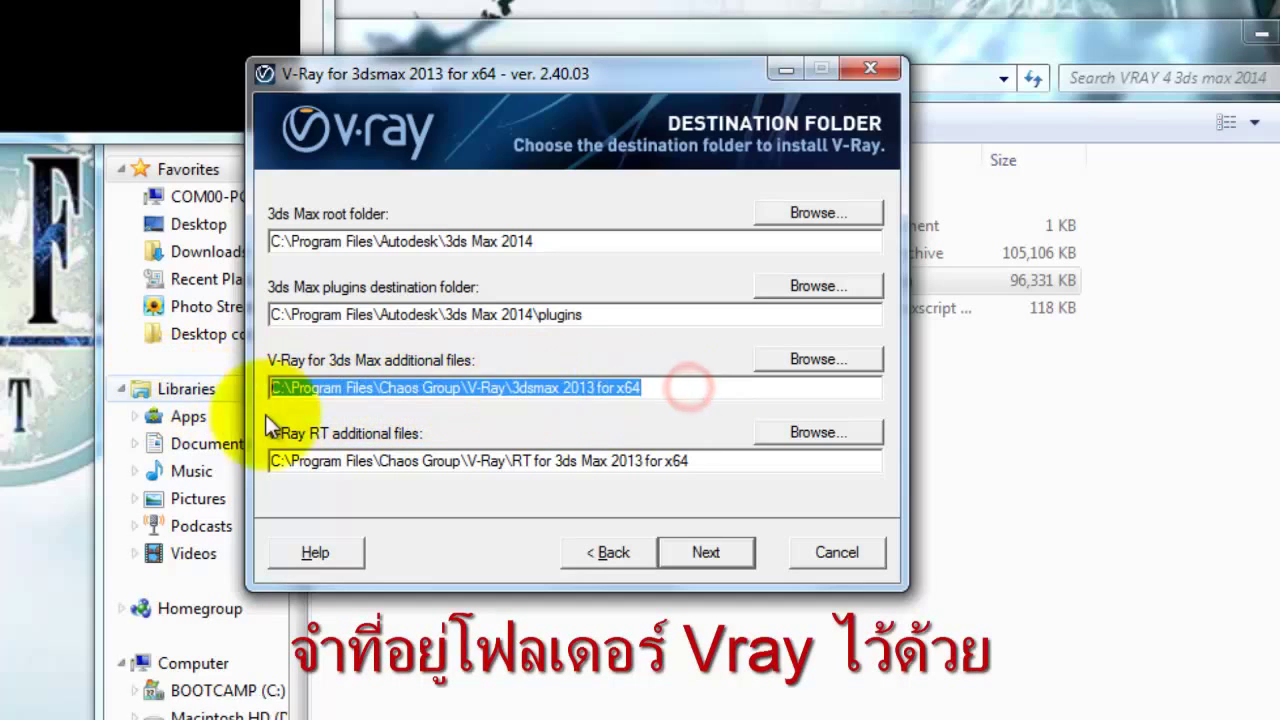
pyautogui.click(662, 387)
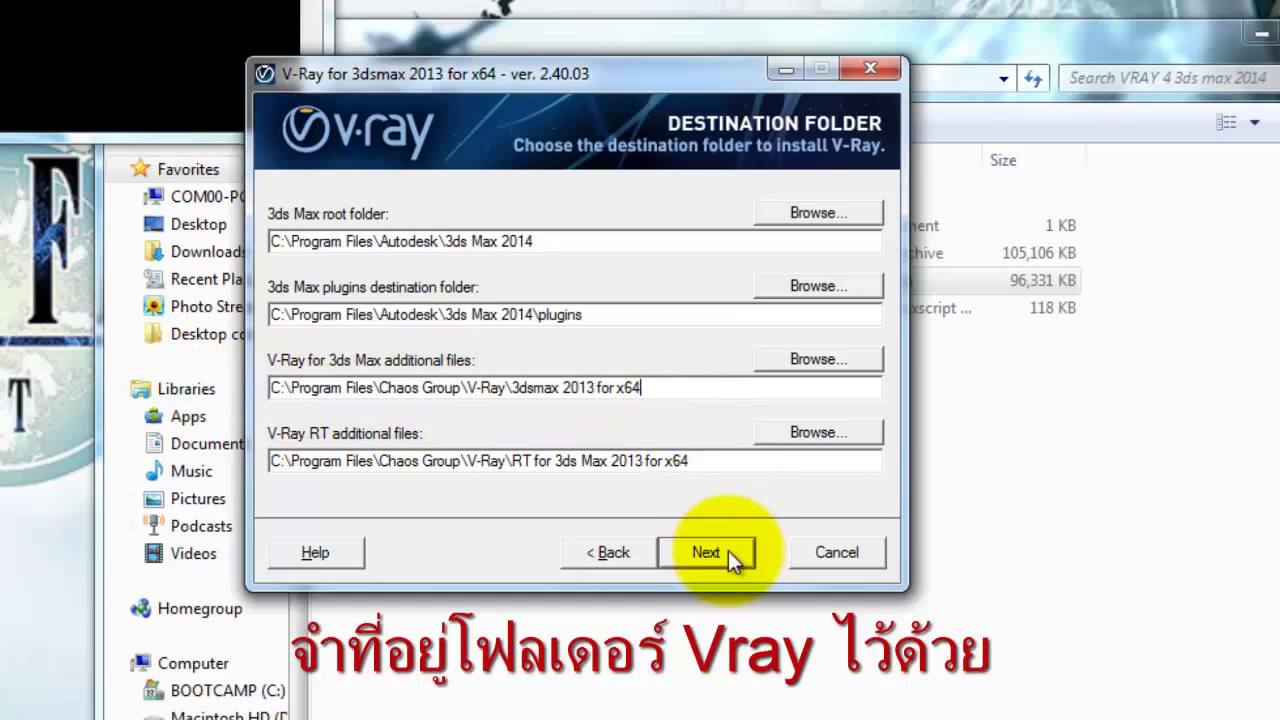
pyautogui.click(728, 550)
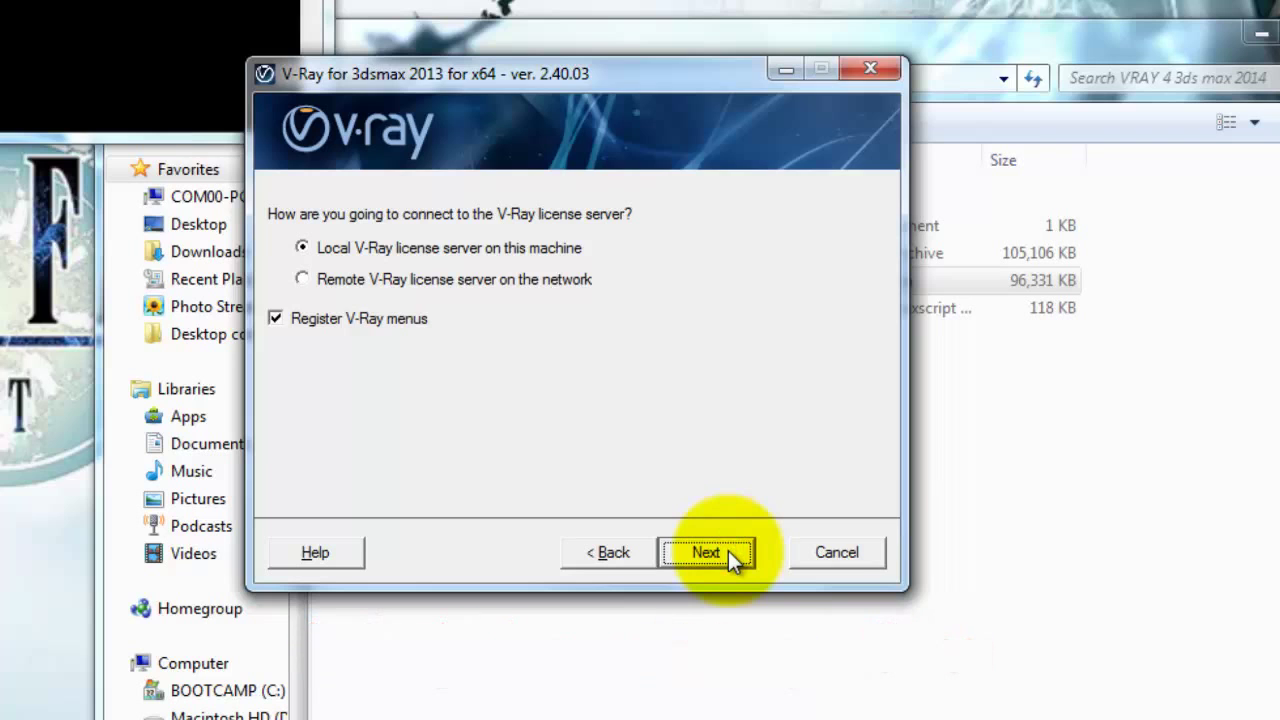
pyautogui.click(728, 550)
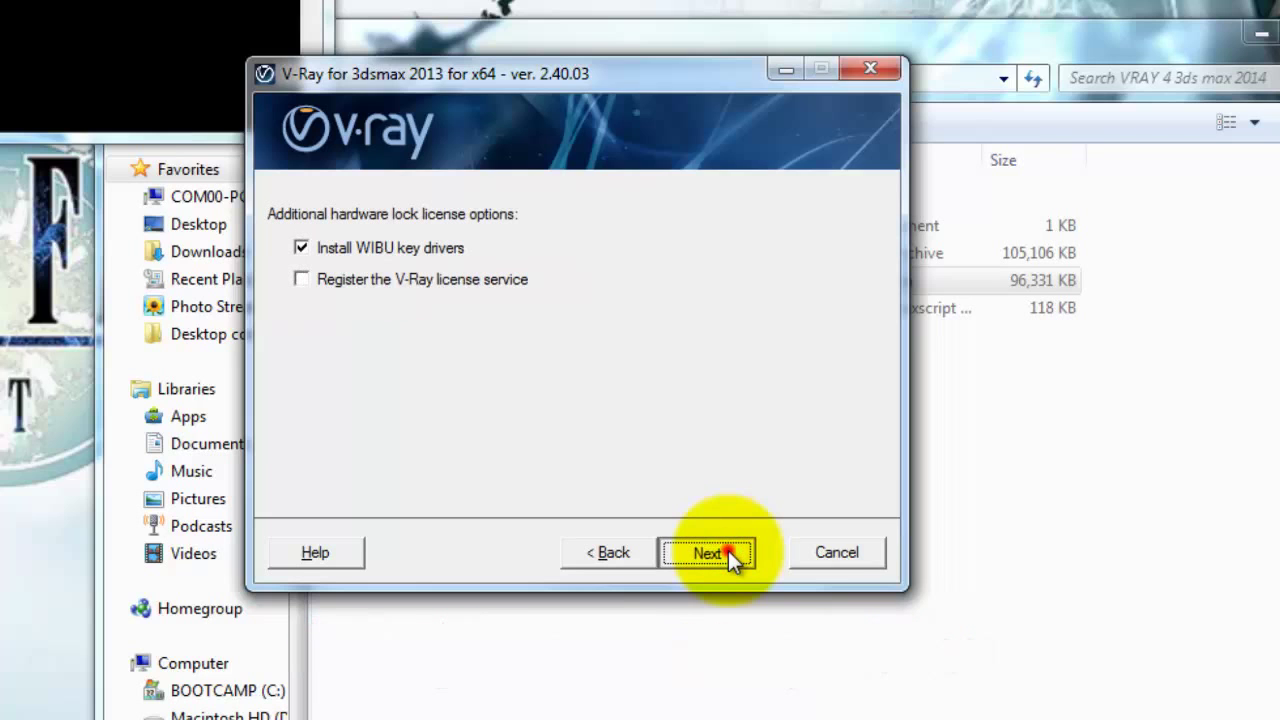
pyautogui.click(728, 550)
pyautogui.click(728, 550)
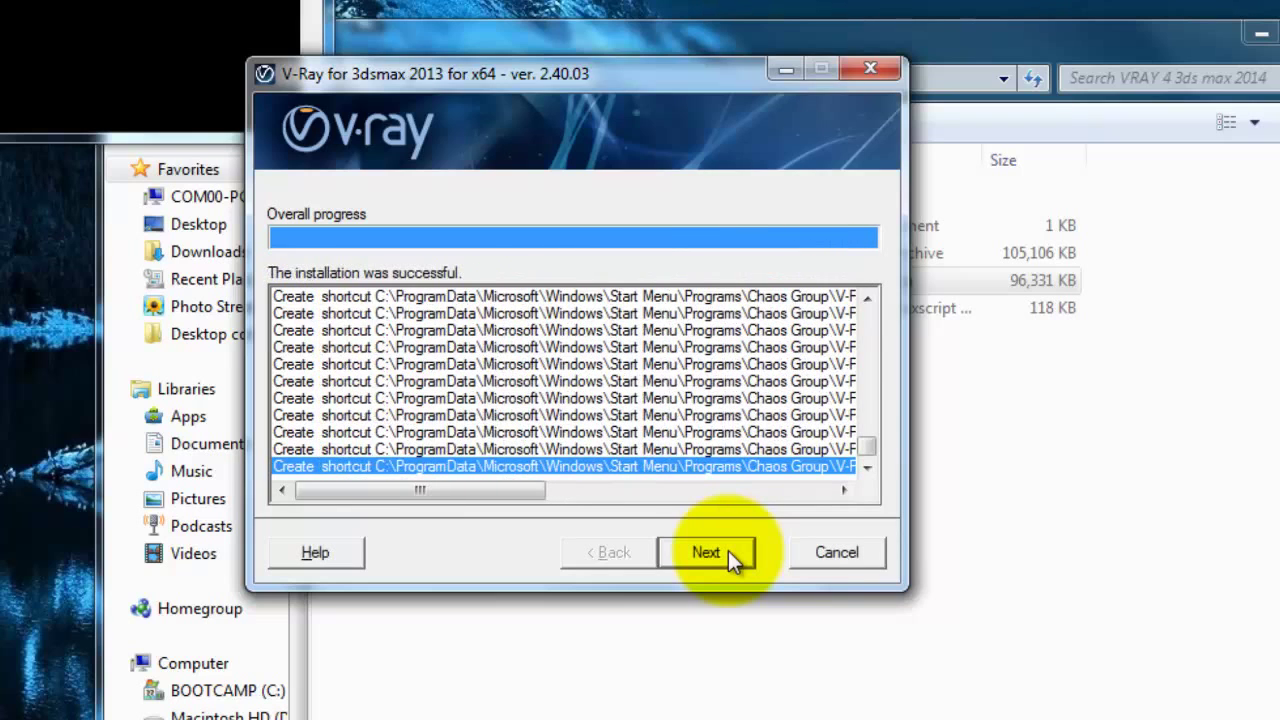
# Step: Finish the V-Ray installer with opening of the readme and changelog files turned off
pyautogui.click(728, 552)
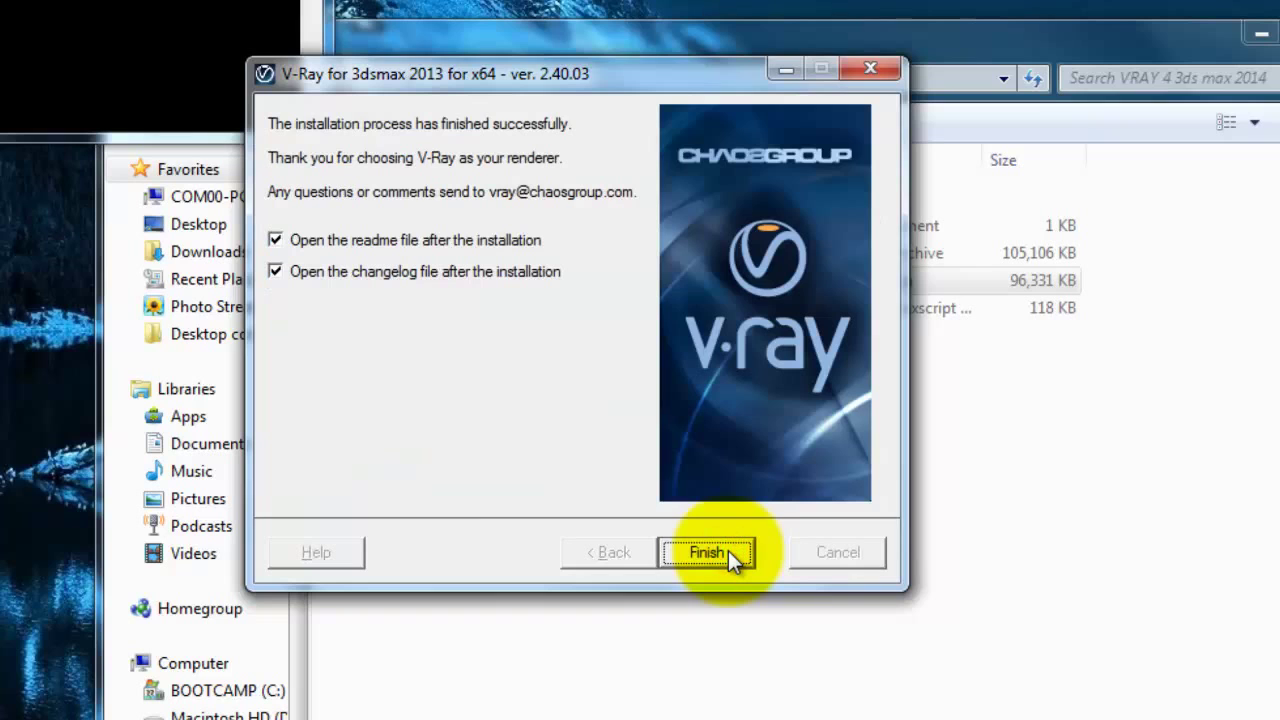
pyautogui.click(276, 240)
pyautogui.click(276, 271)
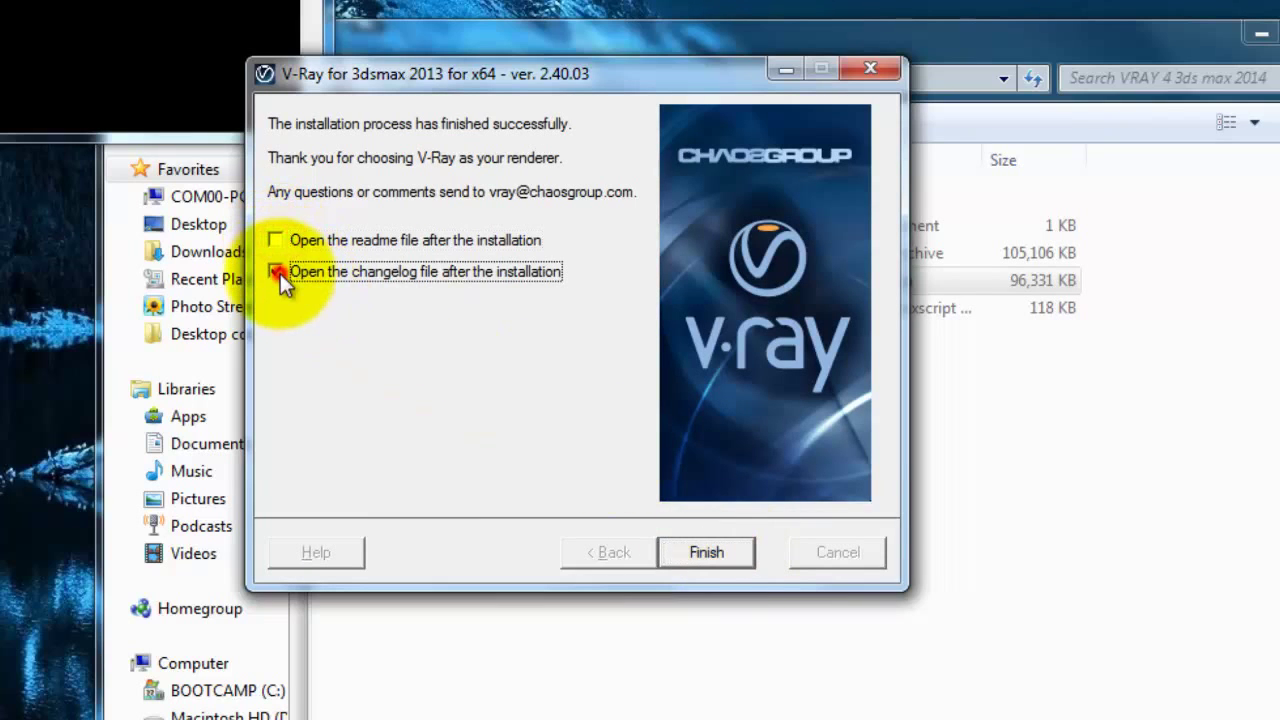
pyautogui.click(705, 552)
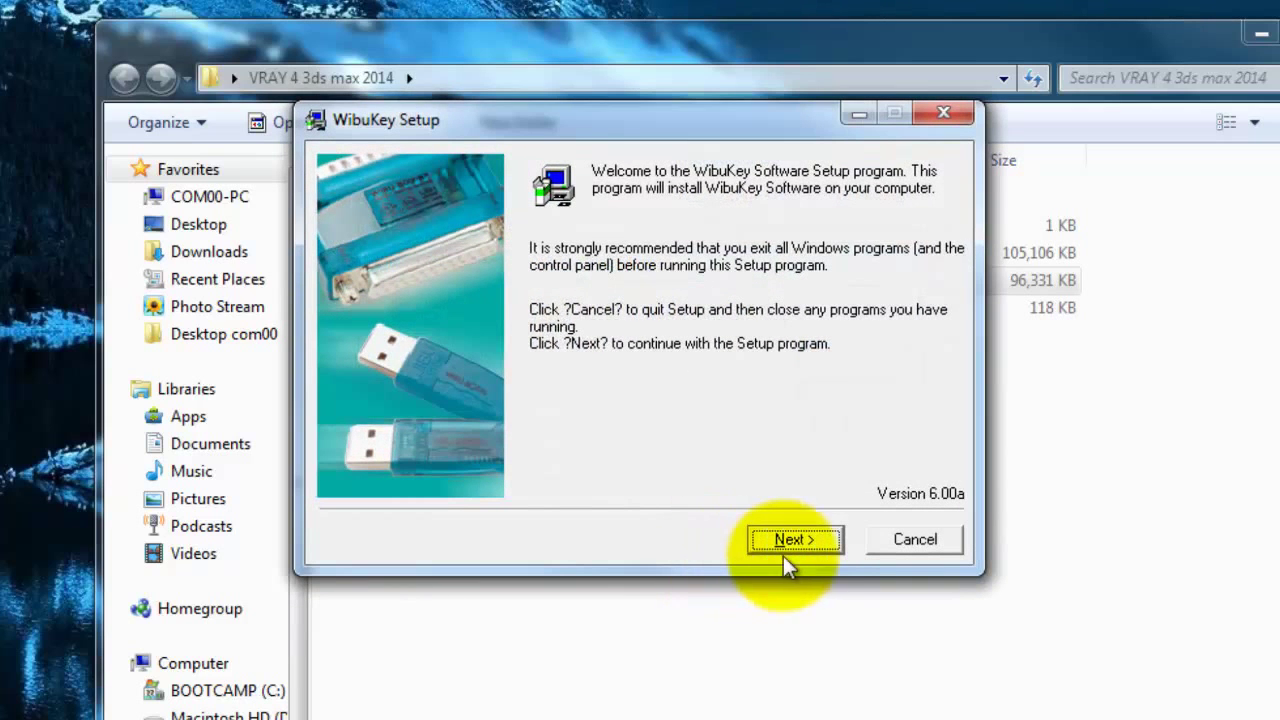
# Step: Install WibuKey with English language support only, the 32 bit WkNet/WkLAN Network Server and the 32 bit Network Monitor
pyautogui.click(823, 535)
pyautogui.click(823, 540)
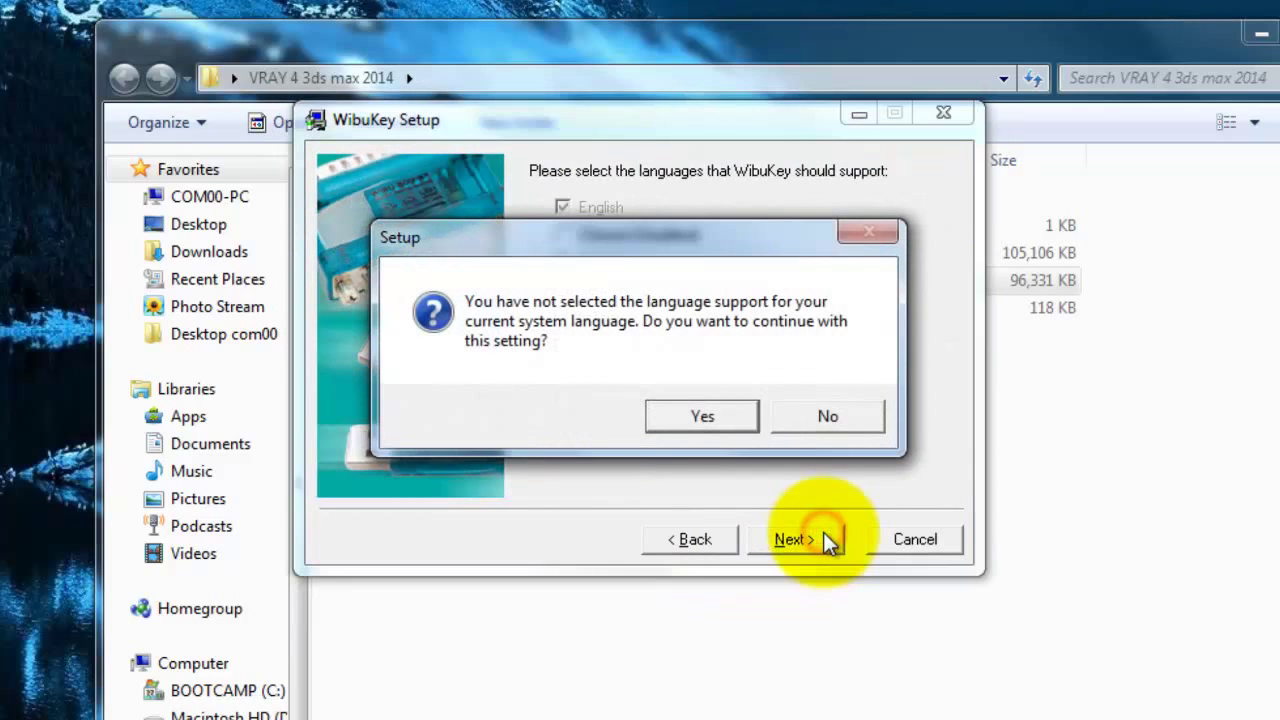
pyautogui.click(712, 425)
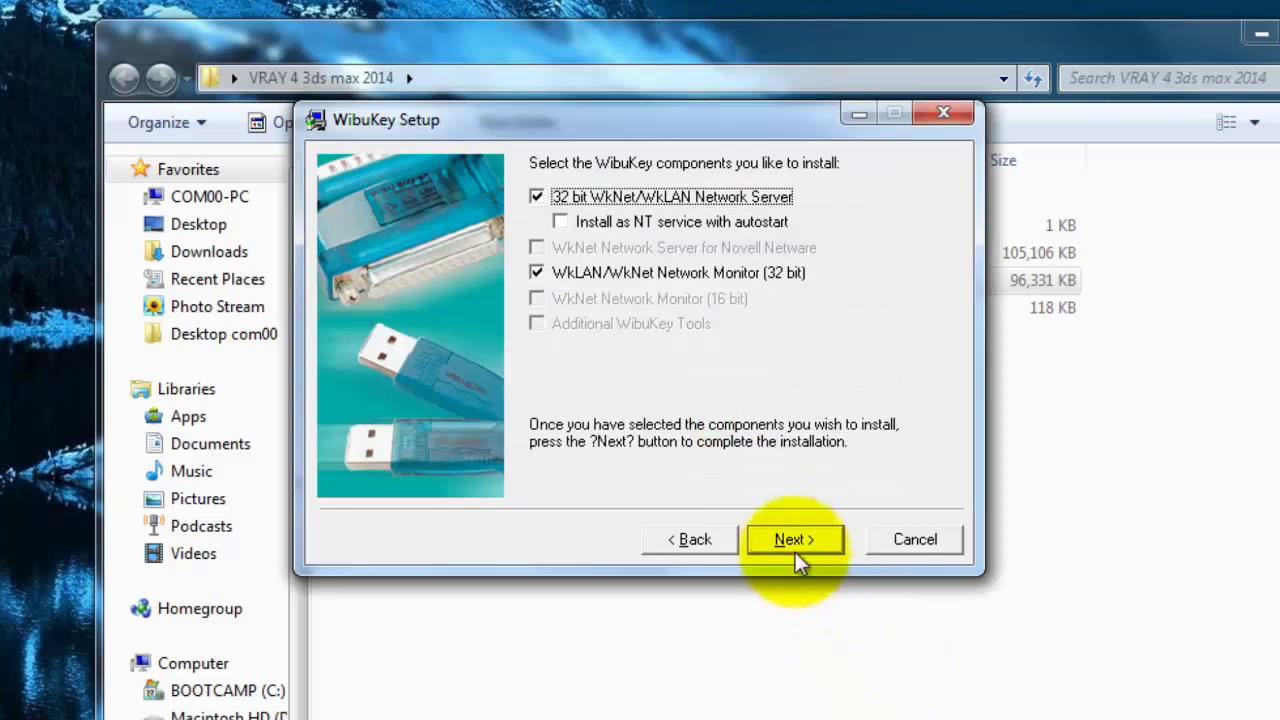
pyautogui.click(792, 535)
pyautogui.click(792, 535)
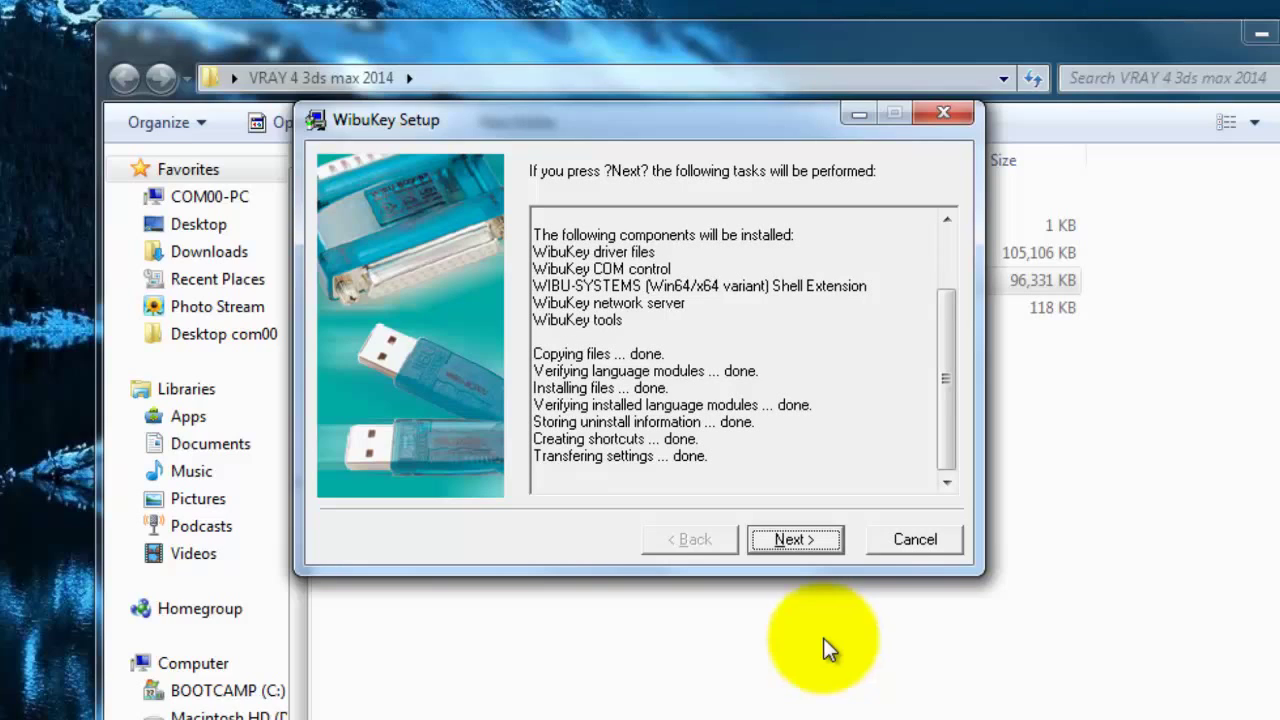
# Step: Complete the WibuKey setup with viewing of the Readme text turned off and acknowledge the driver installation
pyautogui.click(816, 540)
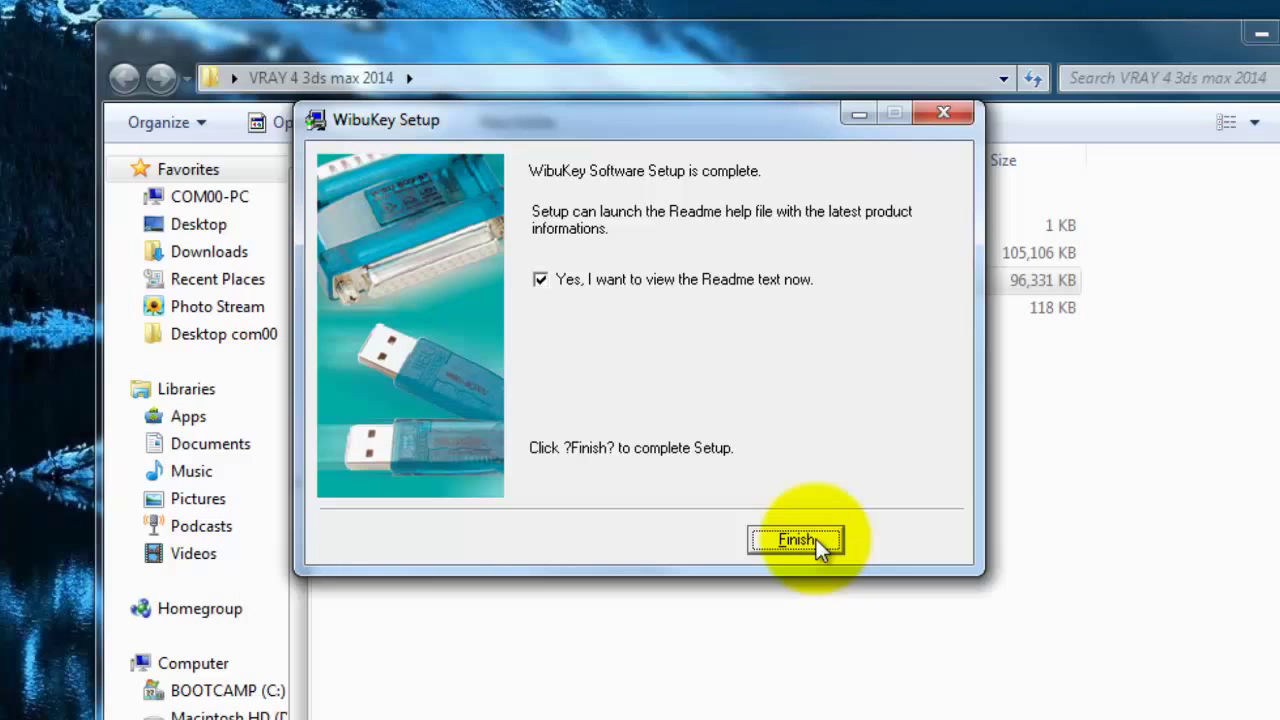
pyautogui.click(542, 280)
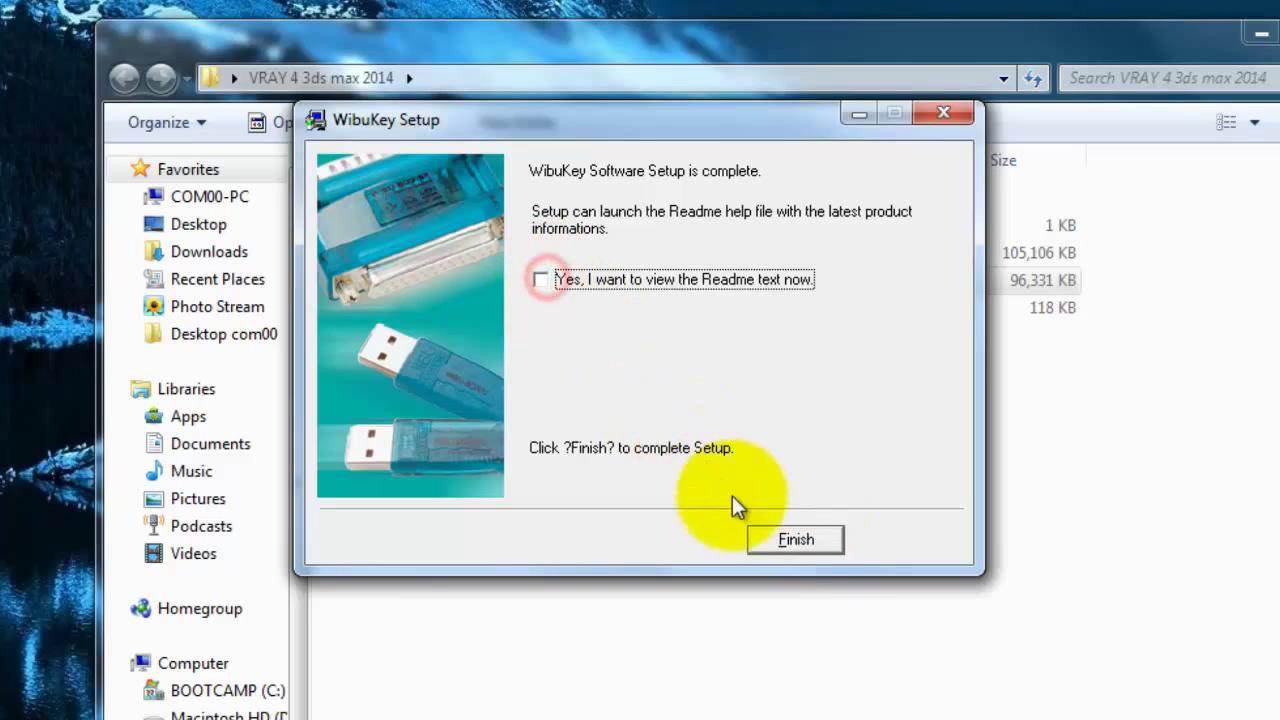
pyautogui.click(778, 541)
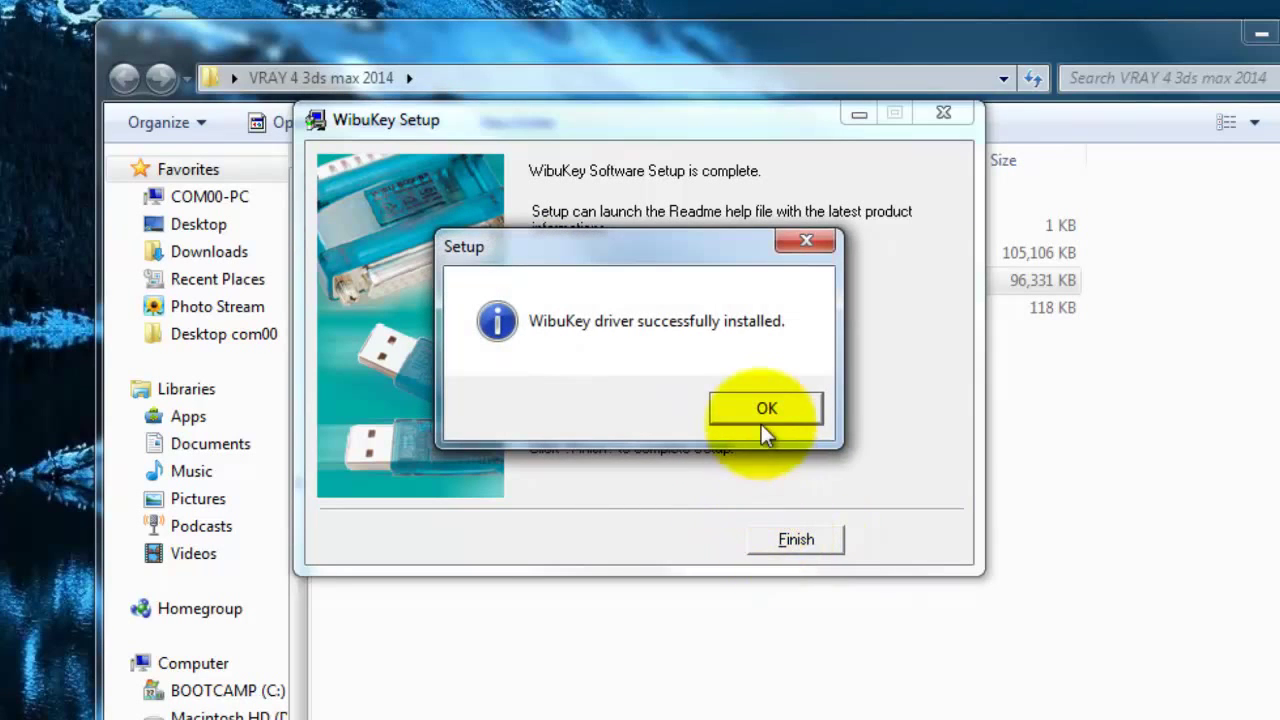
pyautogui.click(762, 421)
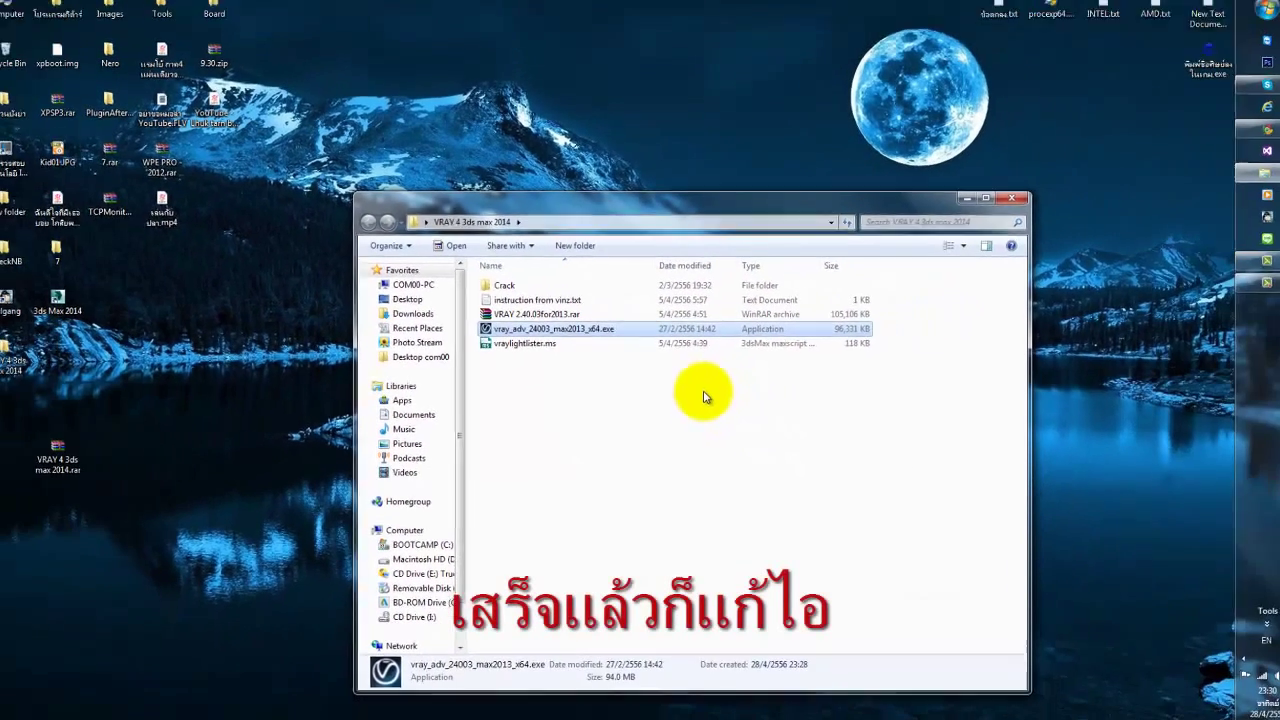
pyautogui.click(664, 459)
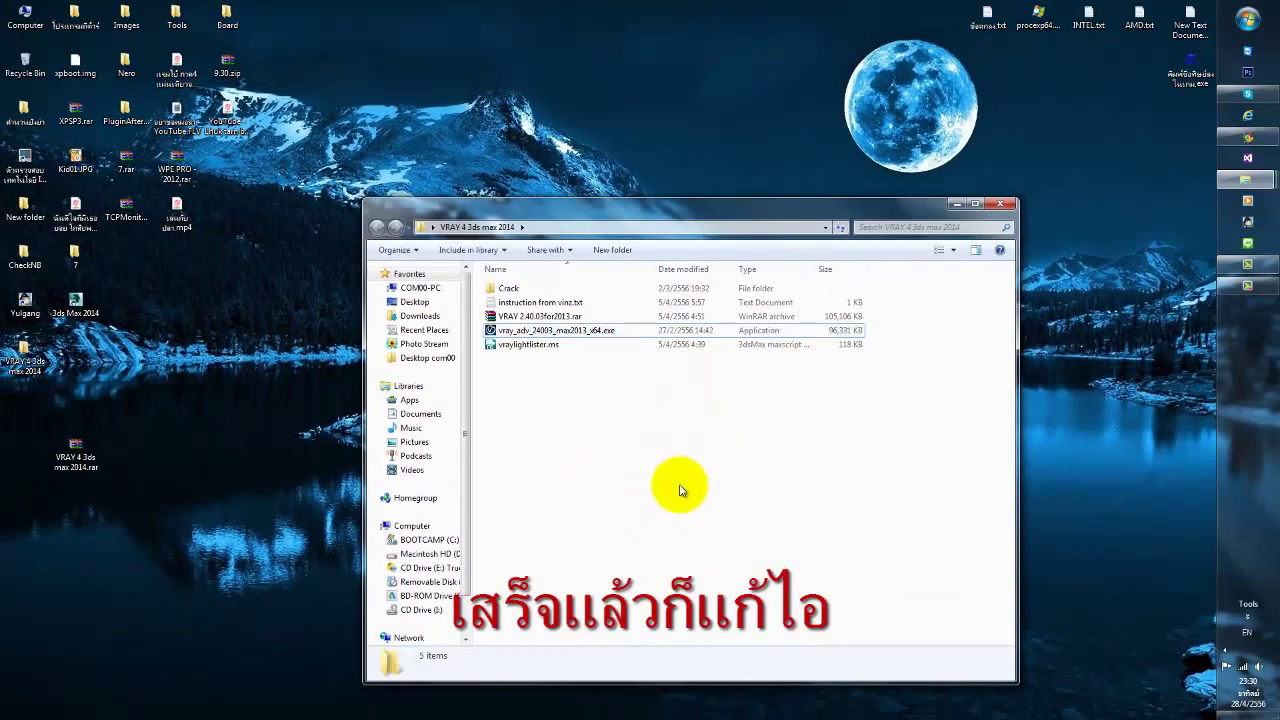
# Step: Open the Crack folder in a new window and highlight the 3ds Max destination path for vray20XX.dll in its readme.txt
pyautogui.click(506, 289)
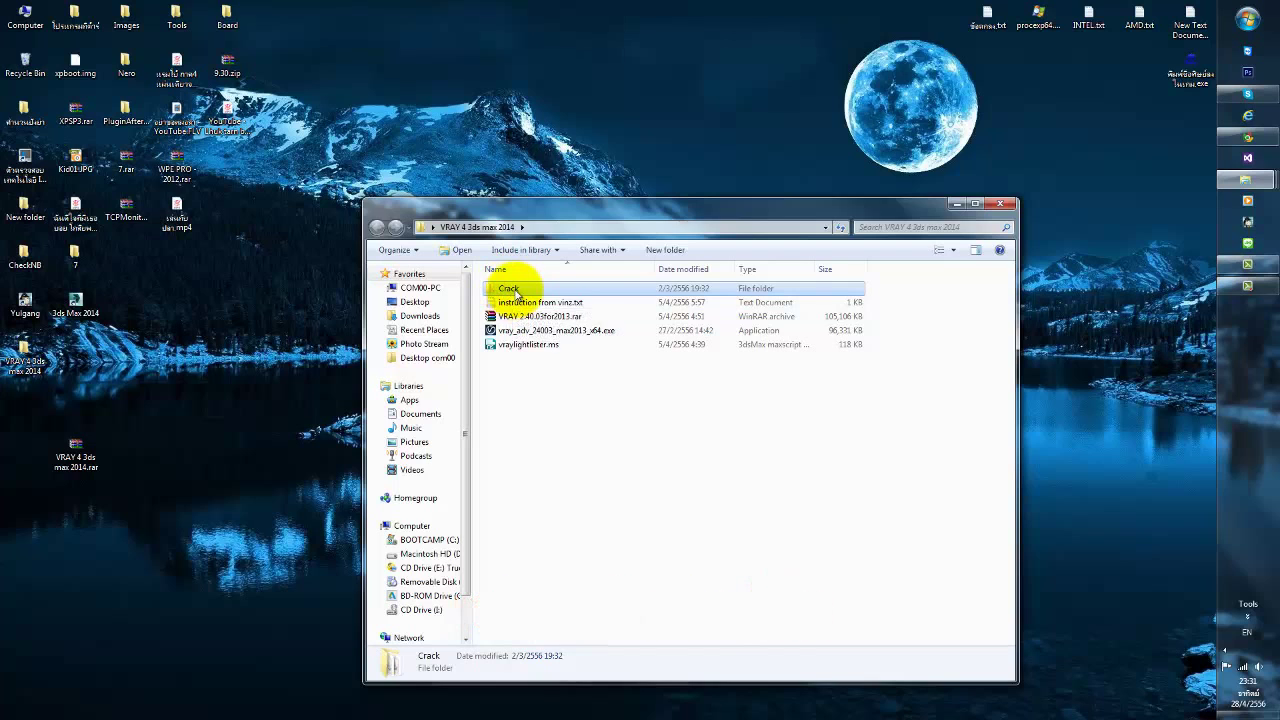
pyautogui.rightClick(516, 289)
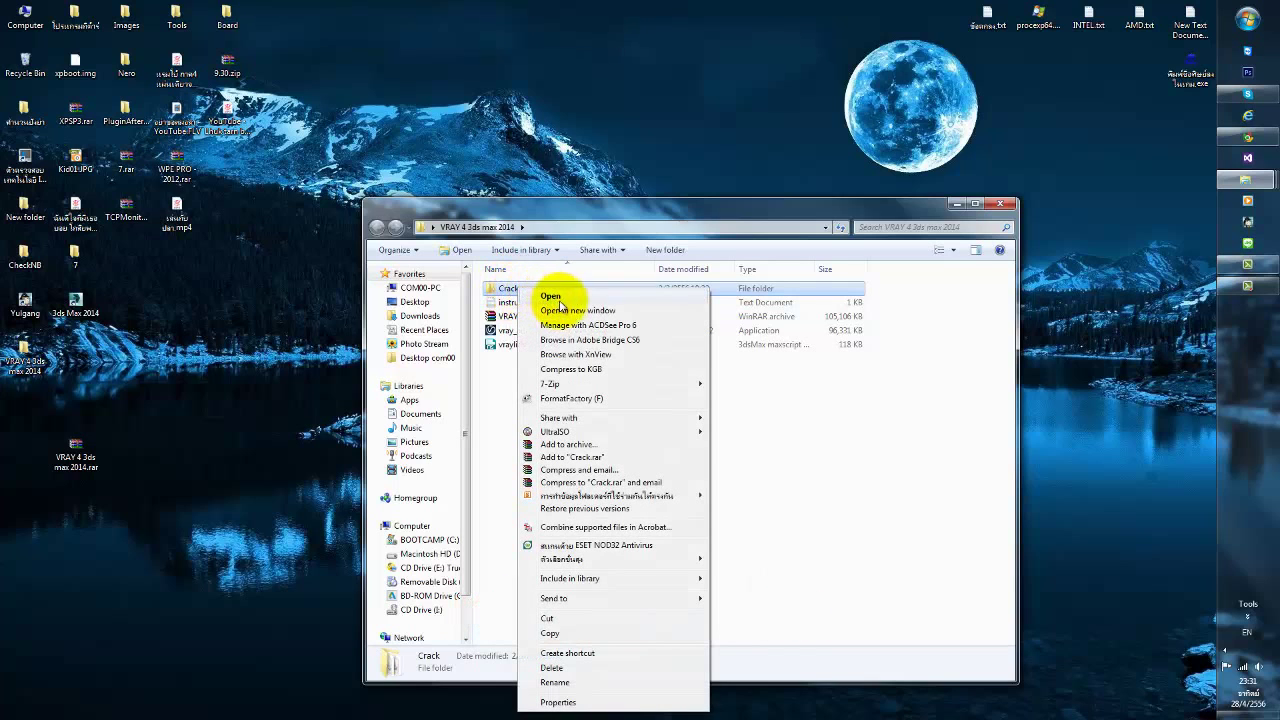
pyautogui.click(572, 312)
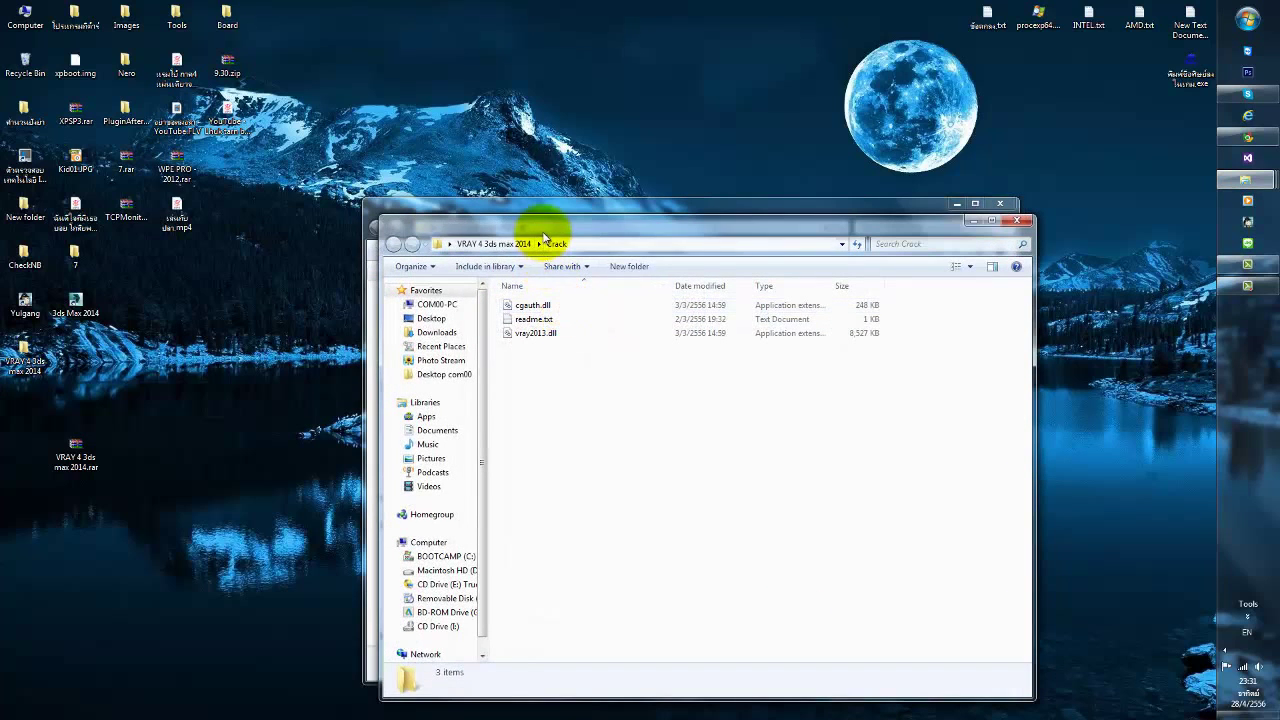
pyautogui.moveTo(548, 221); pyautogui.dragTo(776, 221)
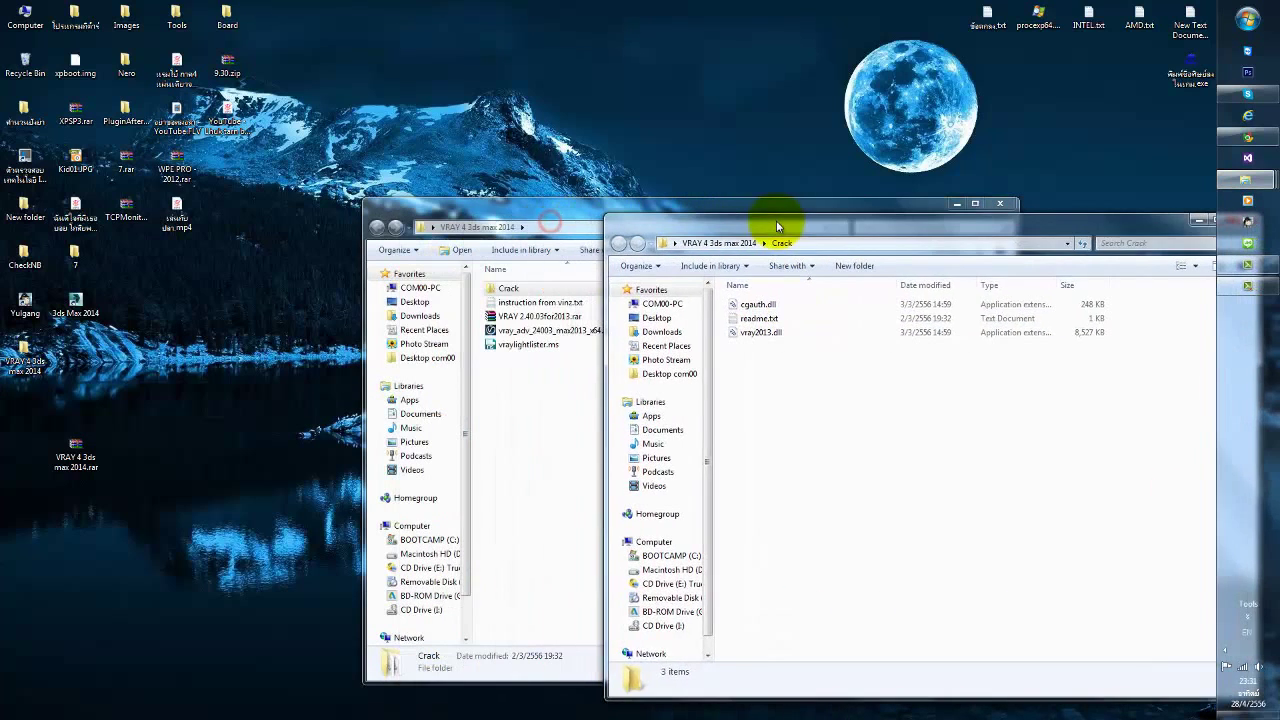
pyautogui.doubleClick(757, 318)
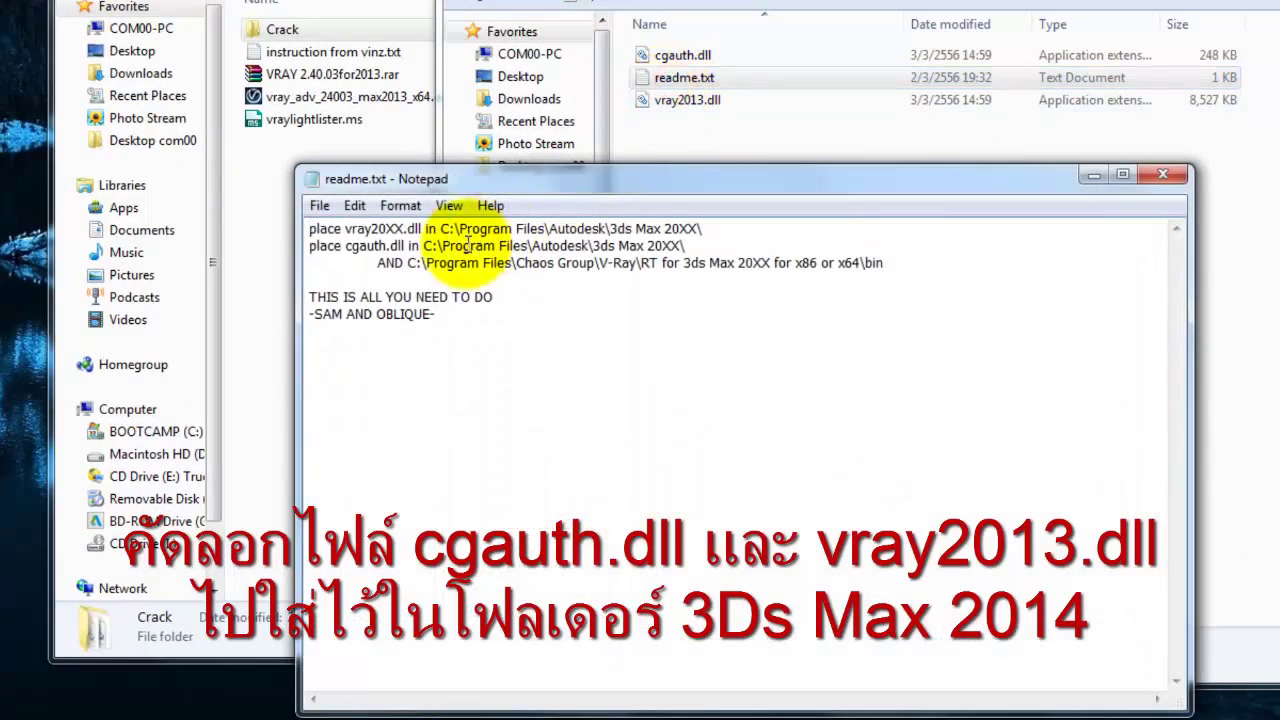
pyautogui.moveTo(546, 180); pyautogui.dragTo(424, 209)
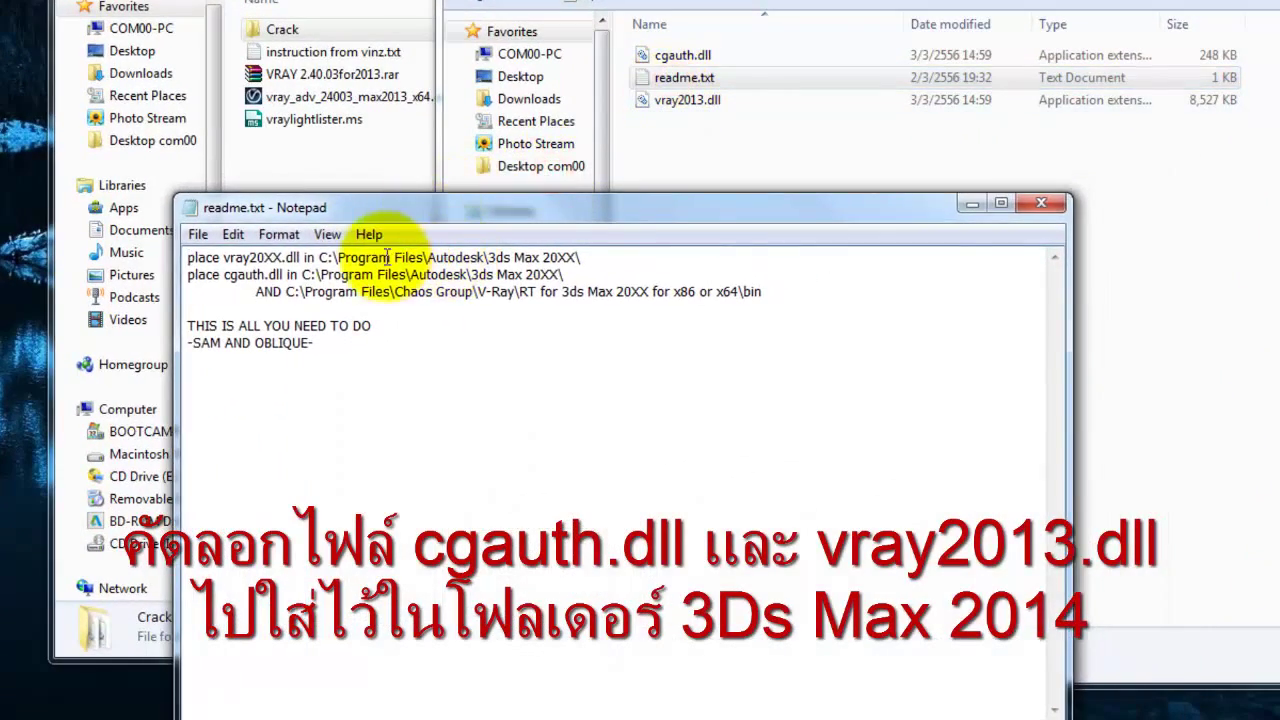
pyautogui.moveTo(321, 258); pyautogui.dragTo(580, 258)
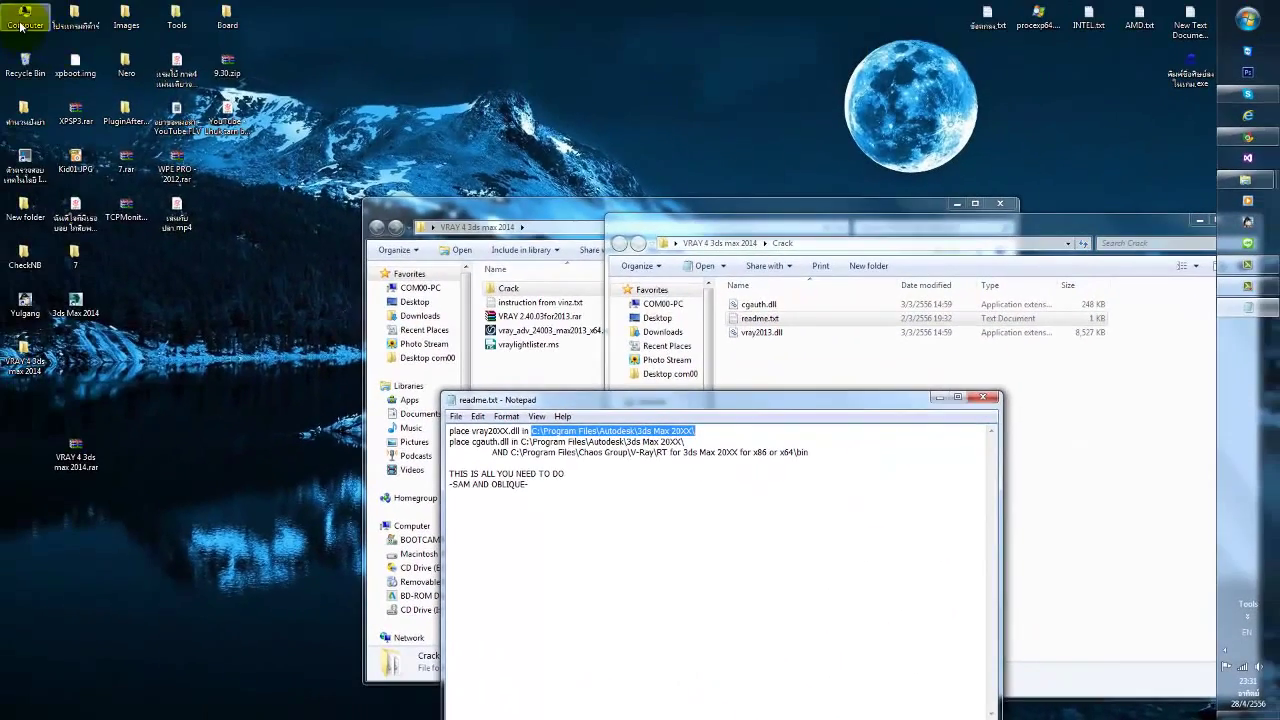
# Step: Open C:\Program Files\Autodesk\3ds Max 2014 in a separate window and place it clear of the Crack folder window
pyautogui.doubleClick(22, 20)
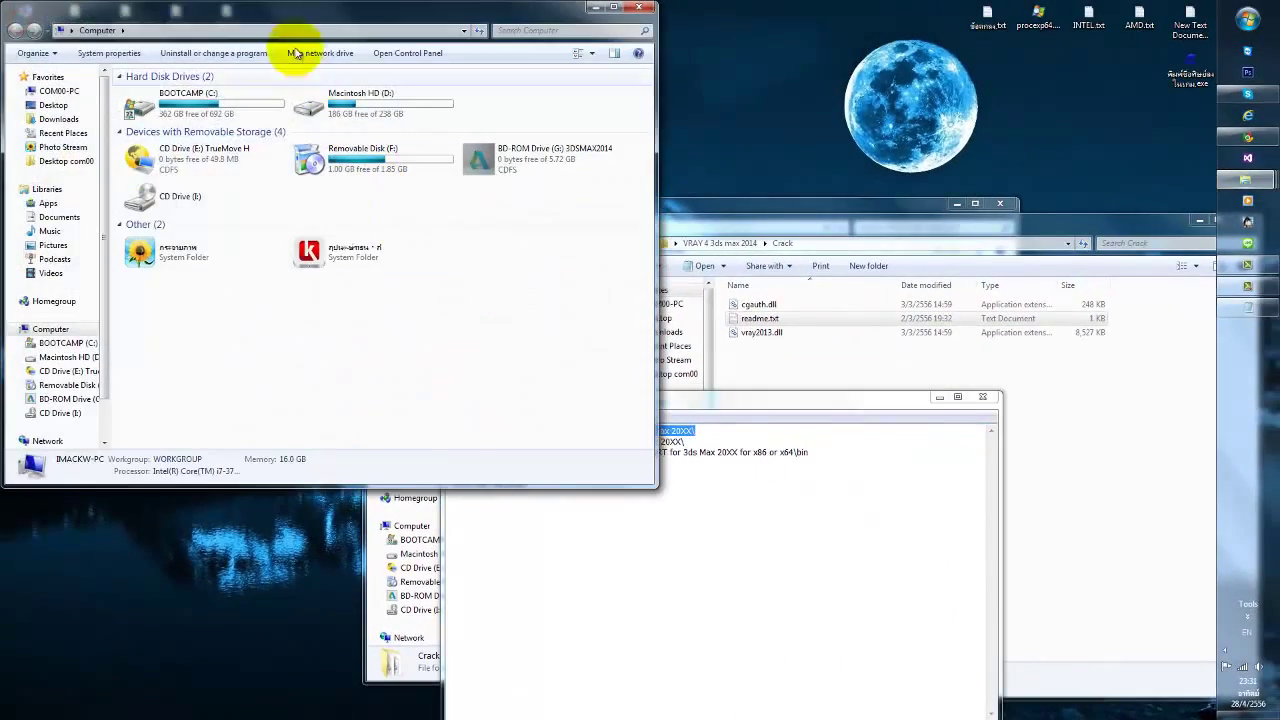
pyautogui.moveTo(290, 18); pyautogui.dragTo(847, 153)
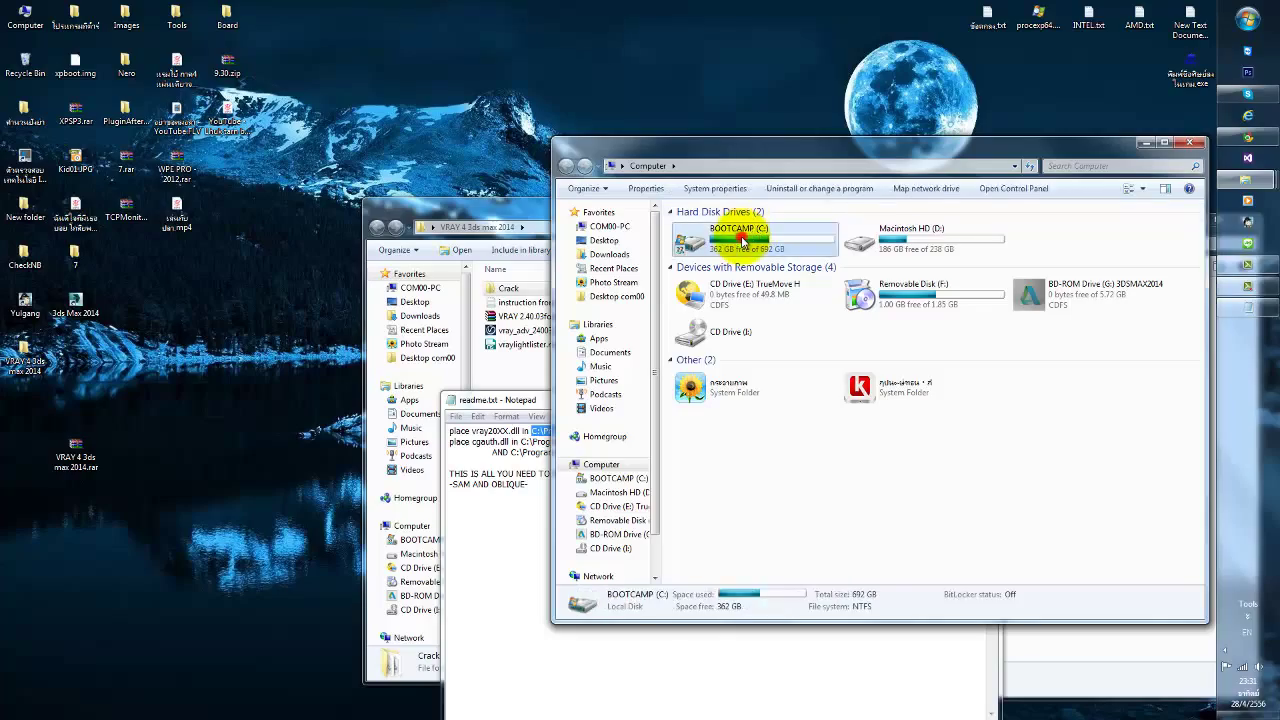
pyautogui.doubleClick(737, 230)
pyautogui.doubleClick(713, 381)
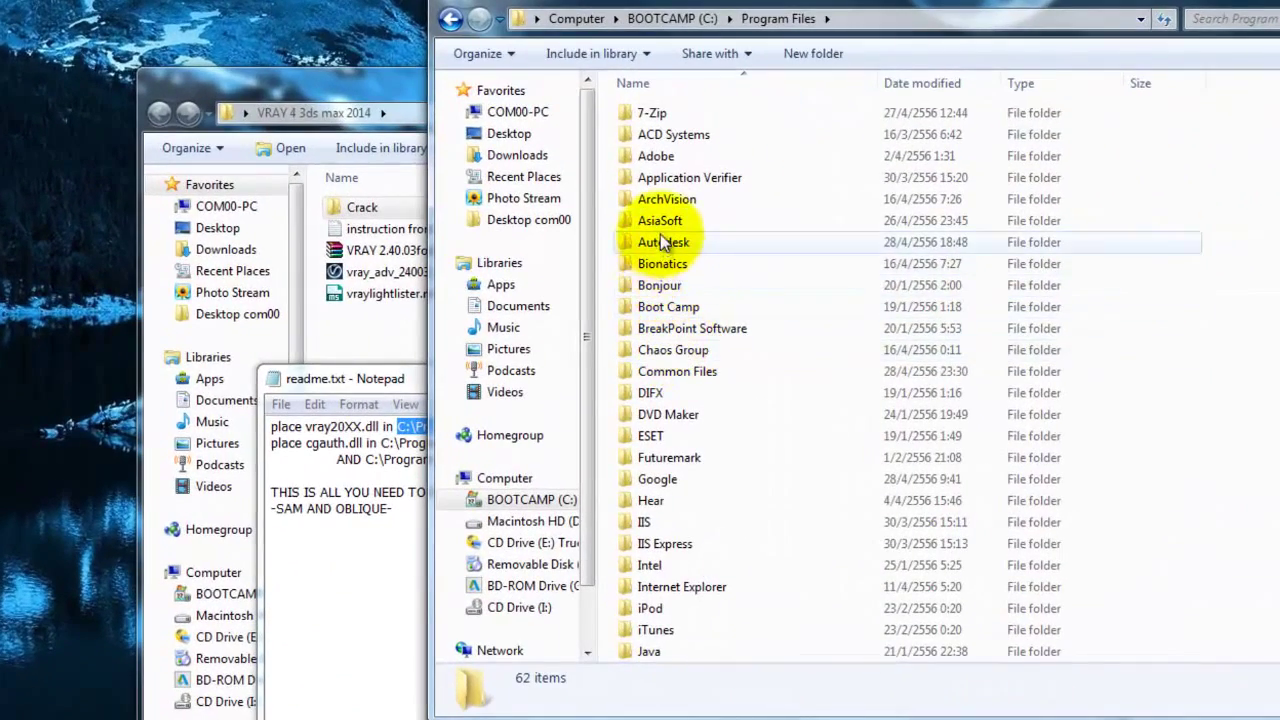
pyautogui.click(678, 268)
pyautogui.doubleClick(664, 248)
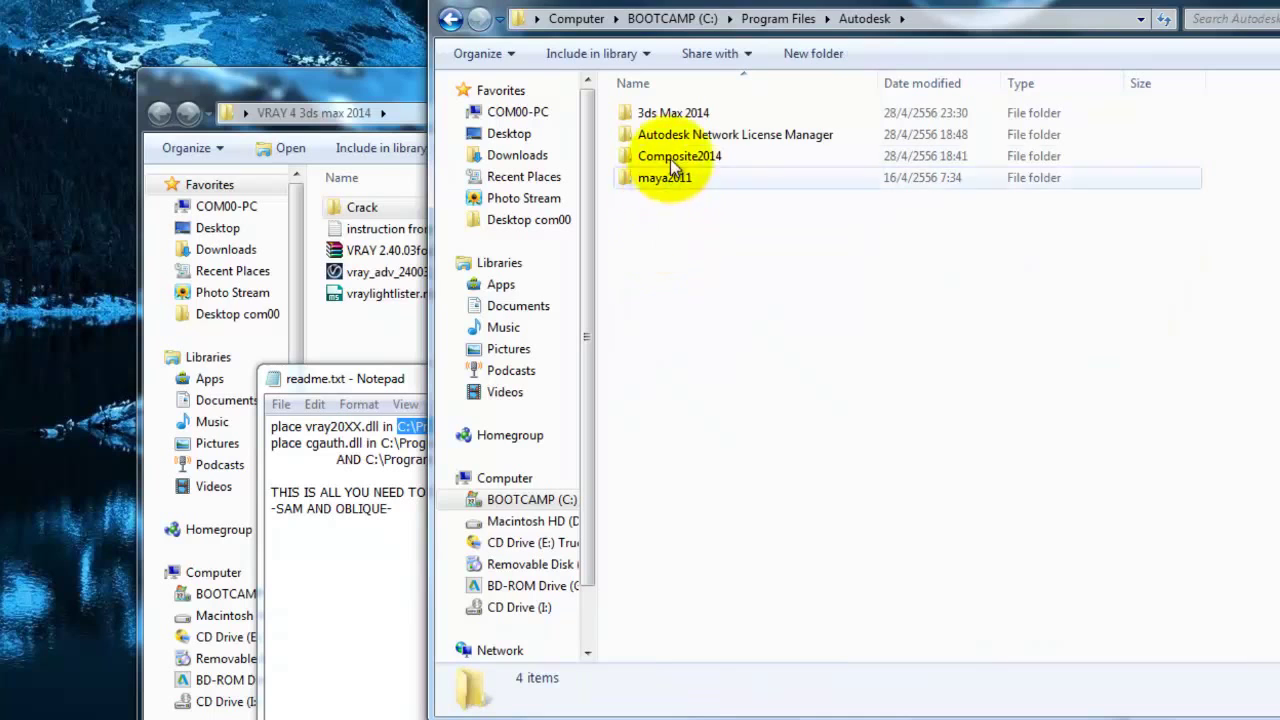
pyautogui.click(673, 116)
pyautogui.doubleClick(673, 116)
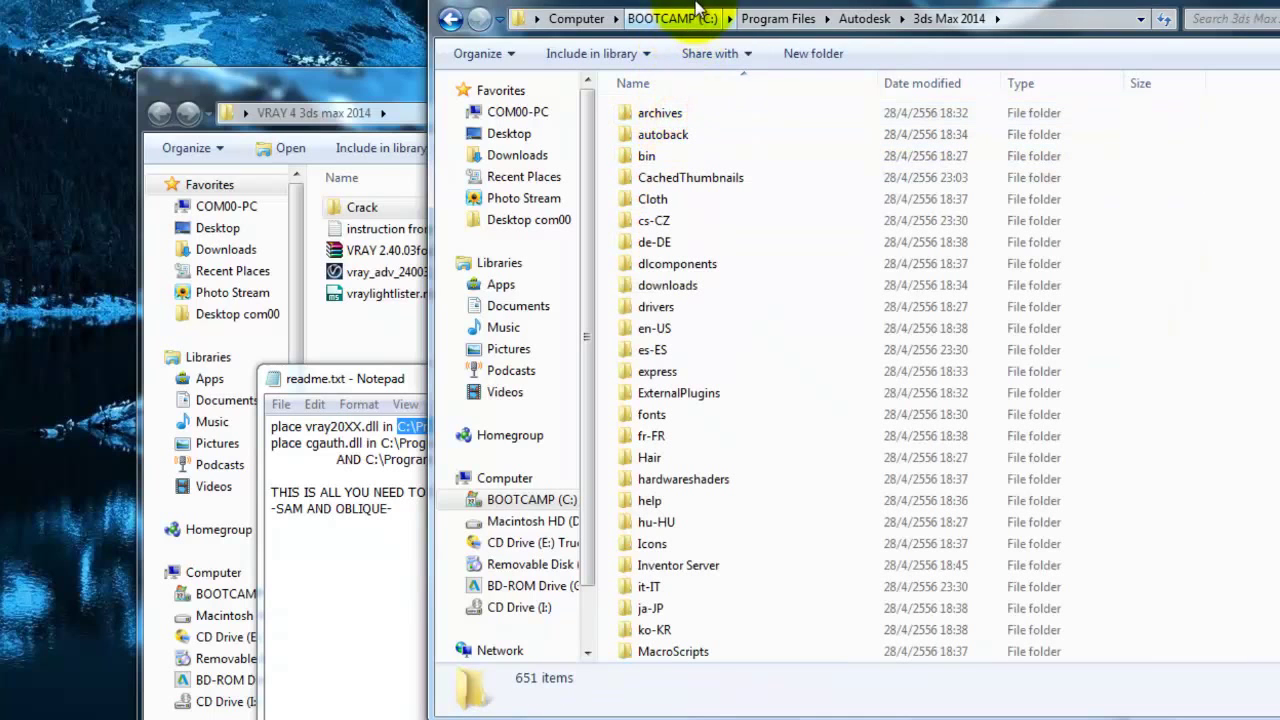
pyautogui.moveTo(700, 4); pyautogui.dragTo(1005, 0)
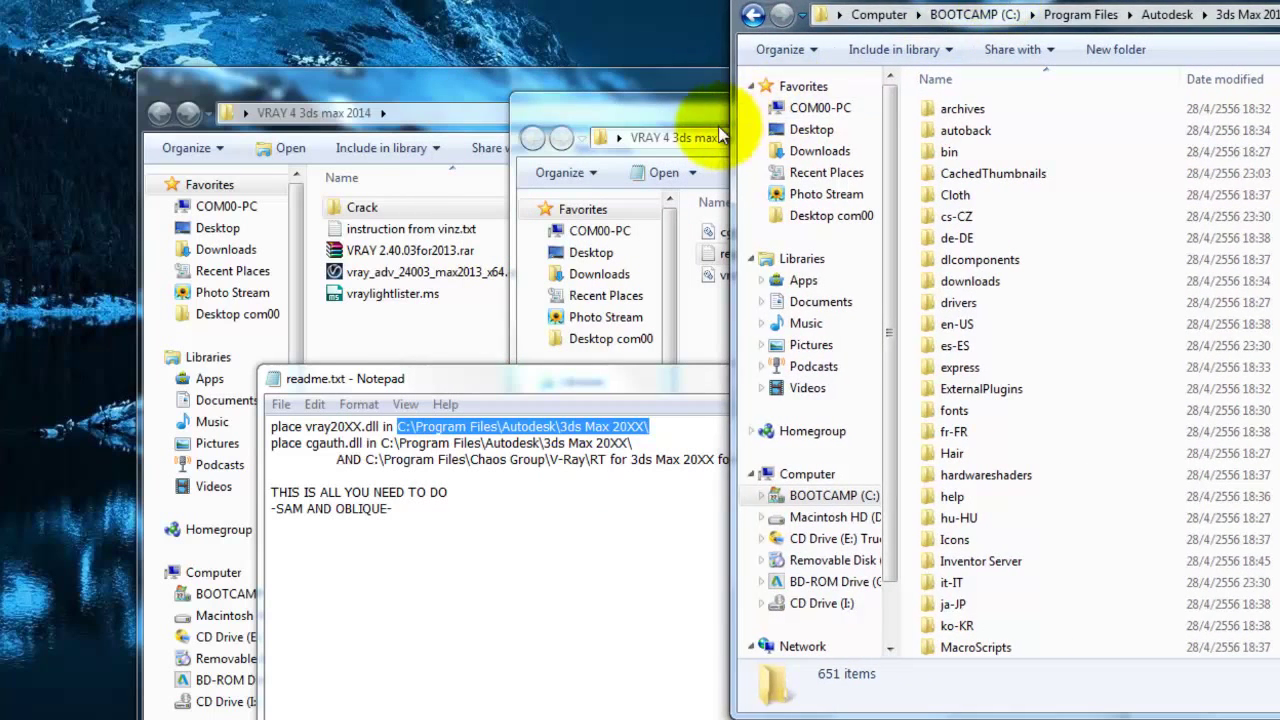
# Step: Copy cgauth.dll and vray2013.dll from the Crack folder into the 3ds Max 2014 folder, replacing the existing files
pyautogui.moveTo(675, 102); pyautogui.dragTo(473, 289)
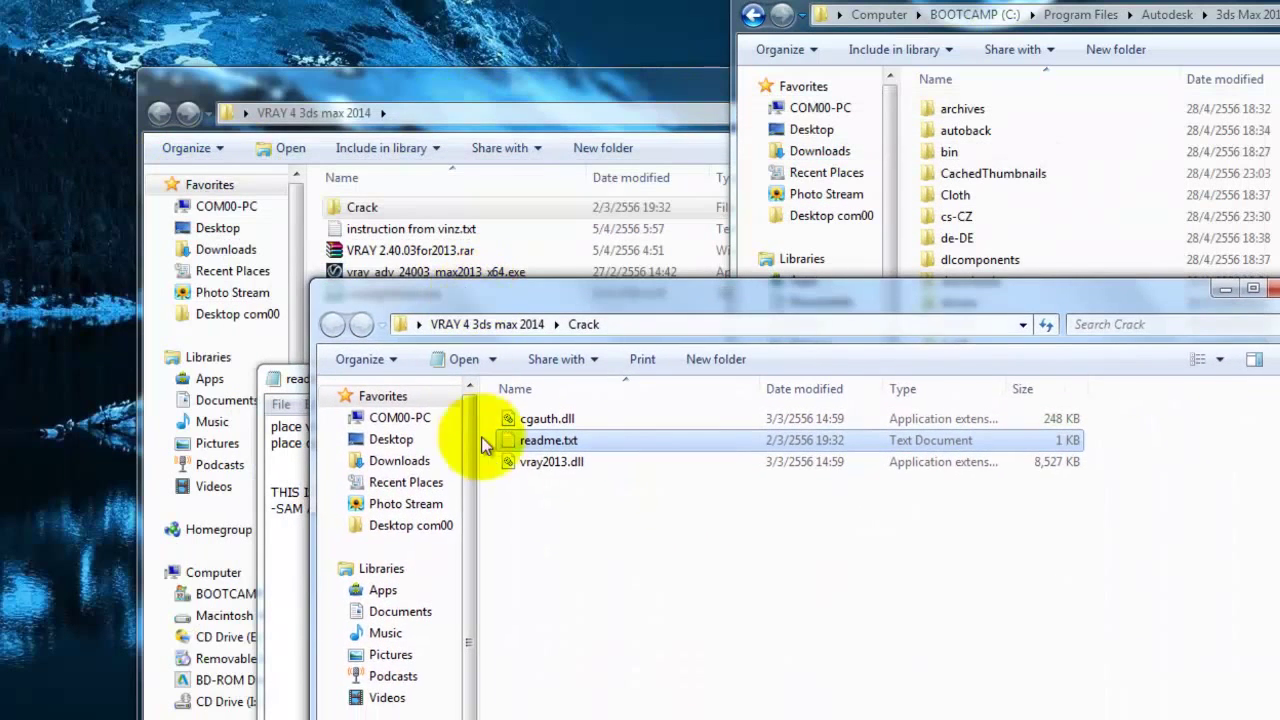
pyautogui.click(535, 463)
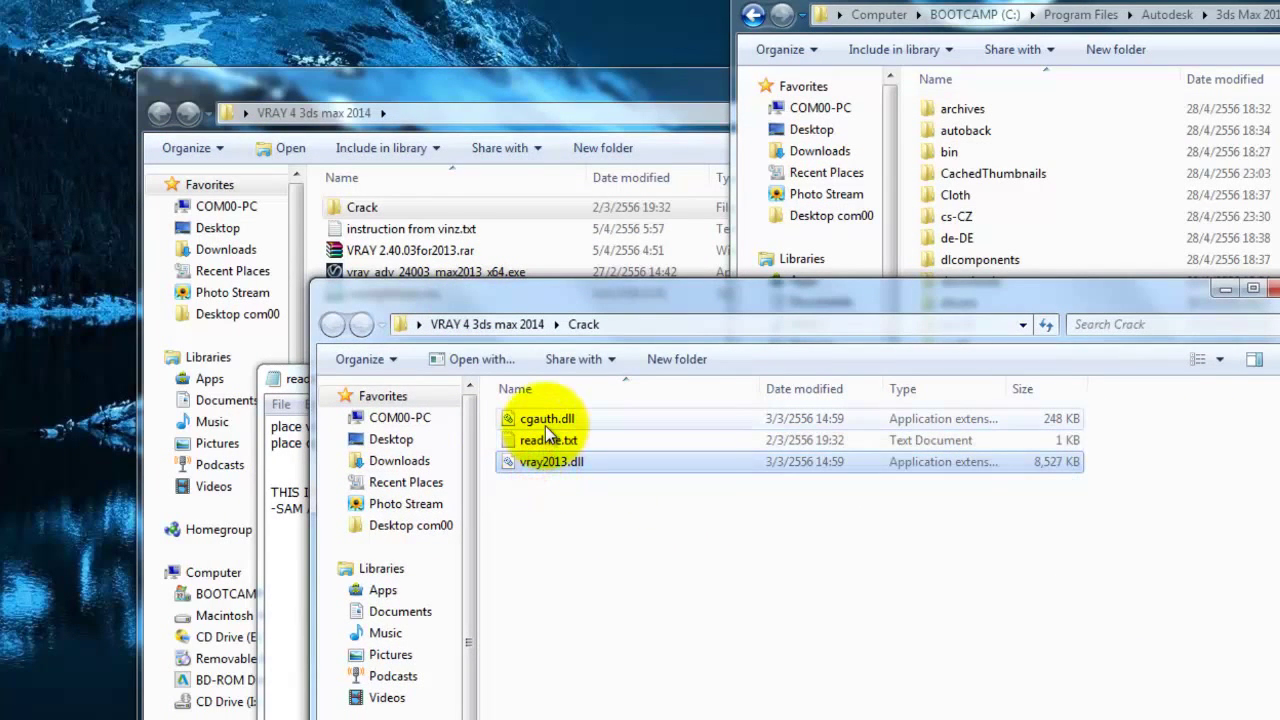
pyautogui.keyDown('ctrl'); pyautogui.click(545, 420); pyautogui.keyUp('ctrl')
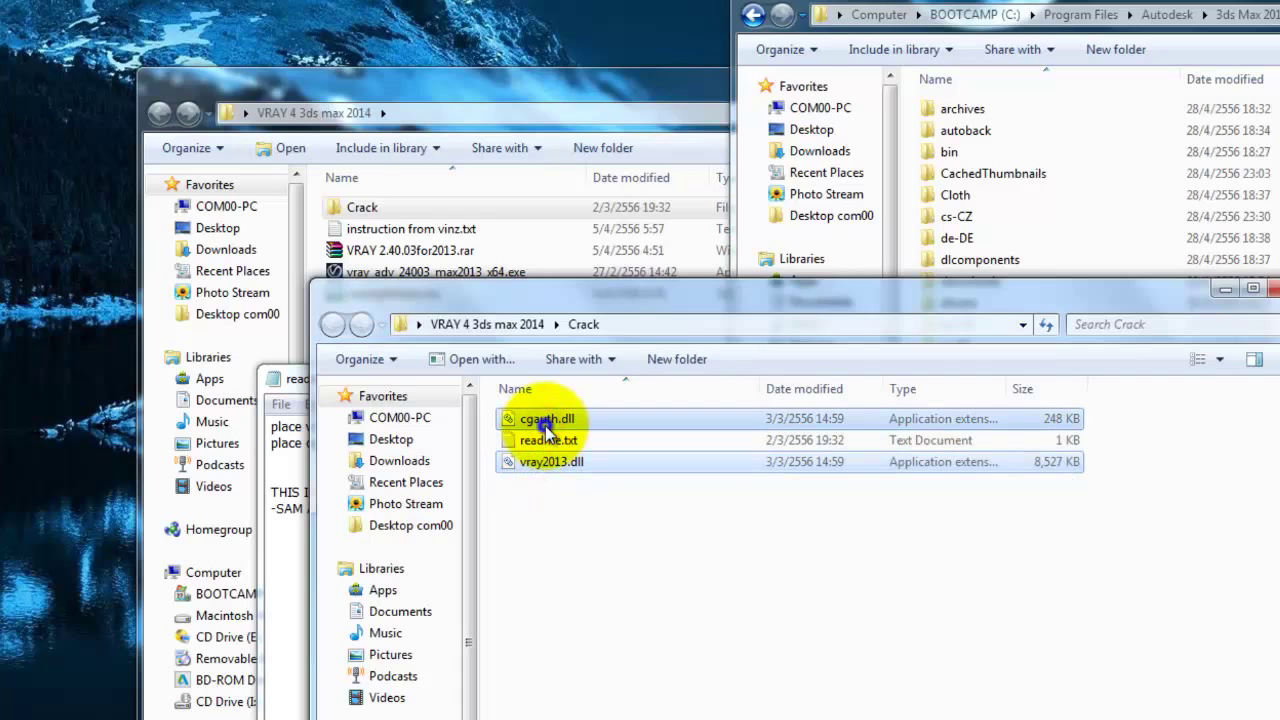
pyautogui.rightClick(545, 425)
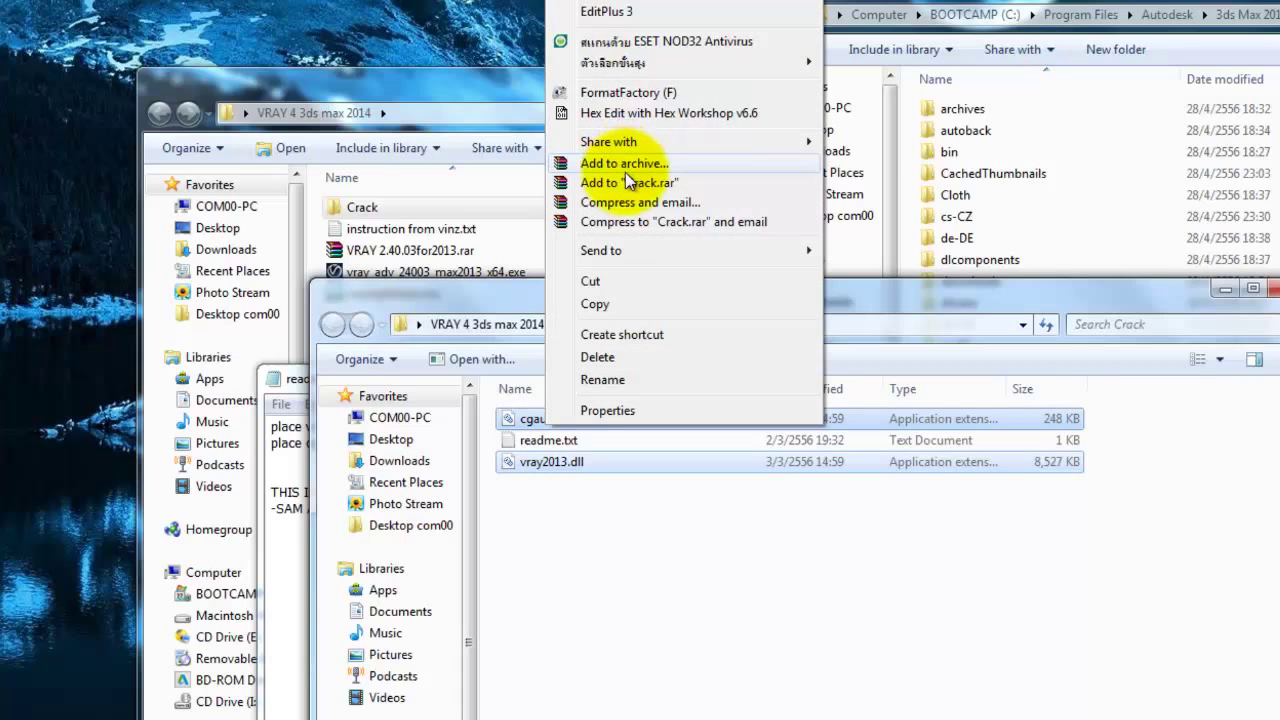
pyautogui.click(595, 305)
pyautogui.click(912, 45)
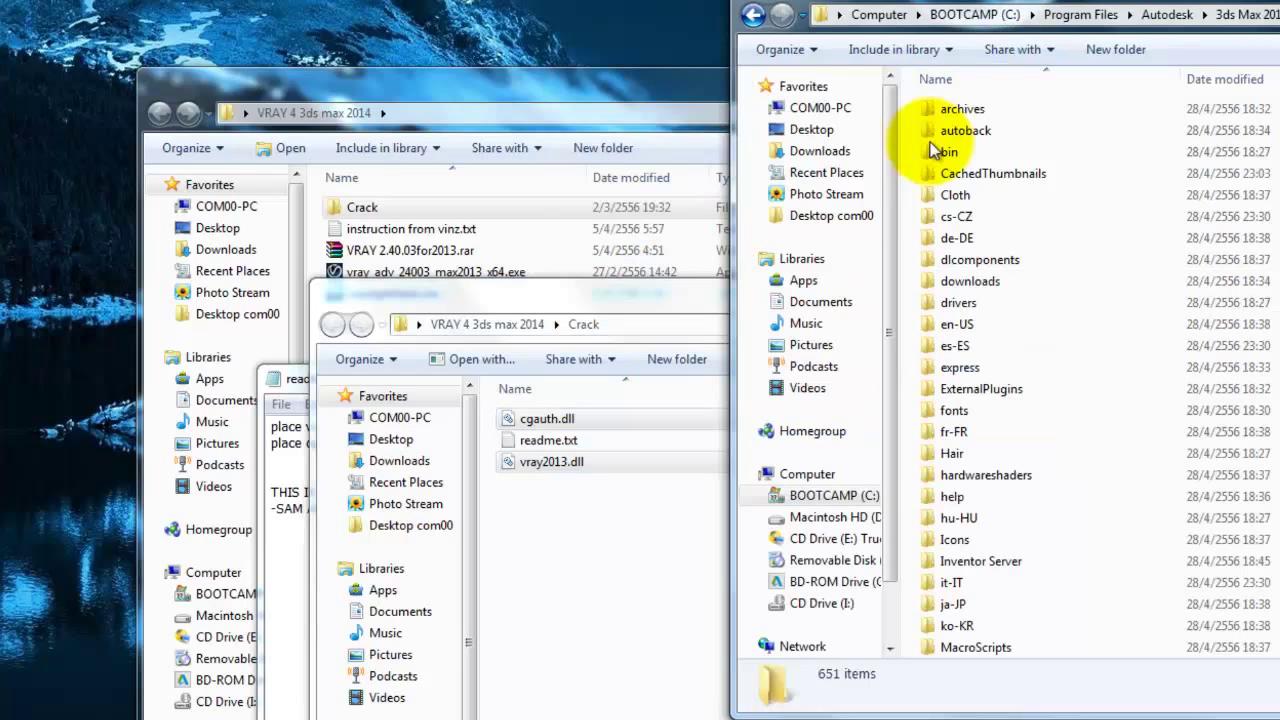
pyautogui.rightClick(909, 203)
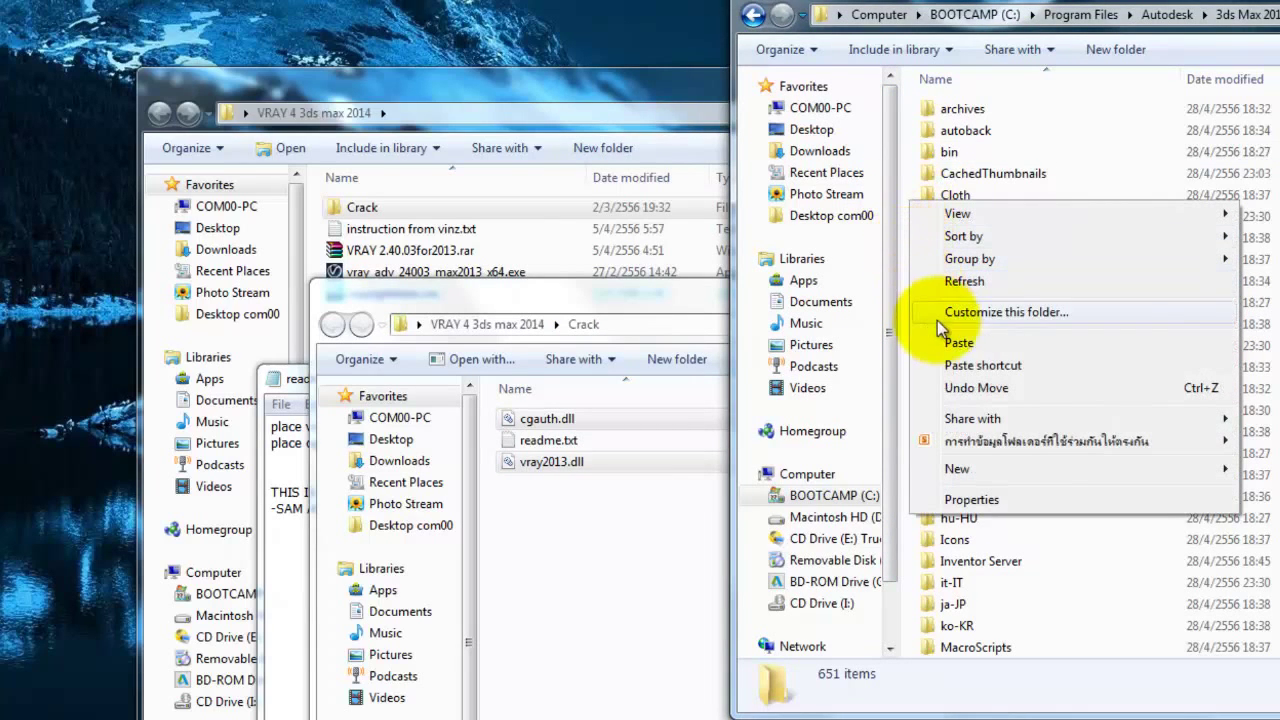
pyautogui.click(948, 345)
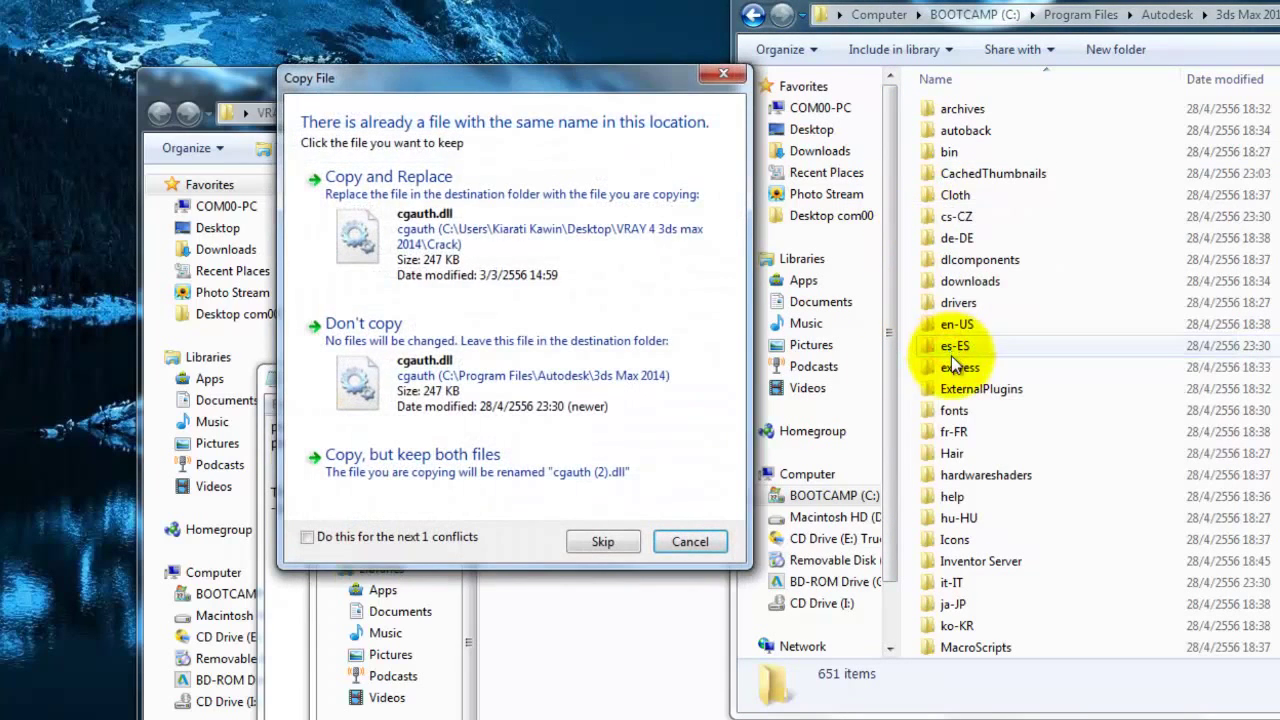
pyautogui.click(434, 255)
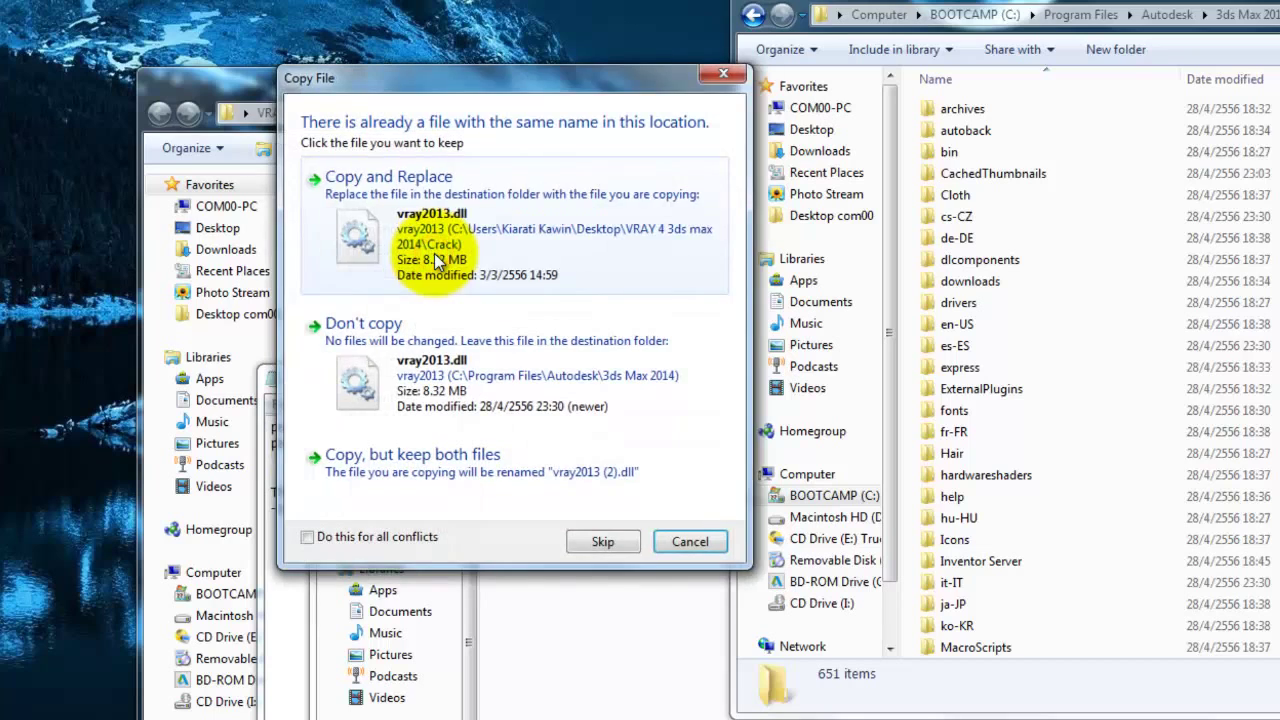
pyautogui.click(434, 254)
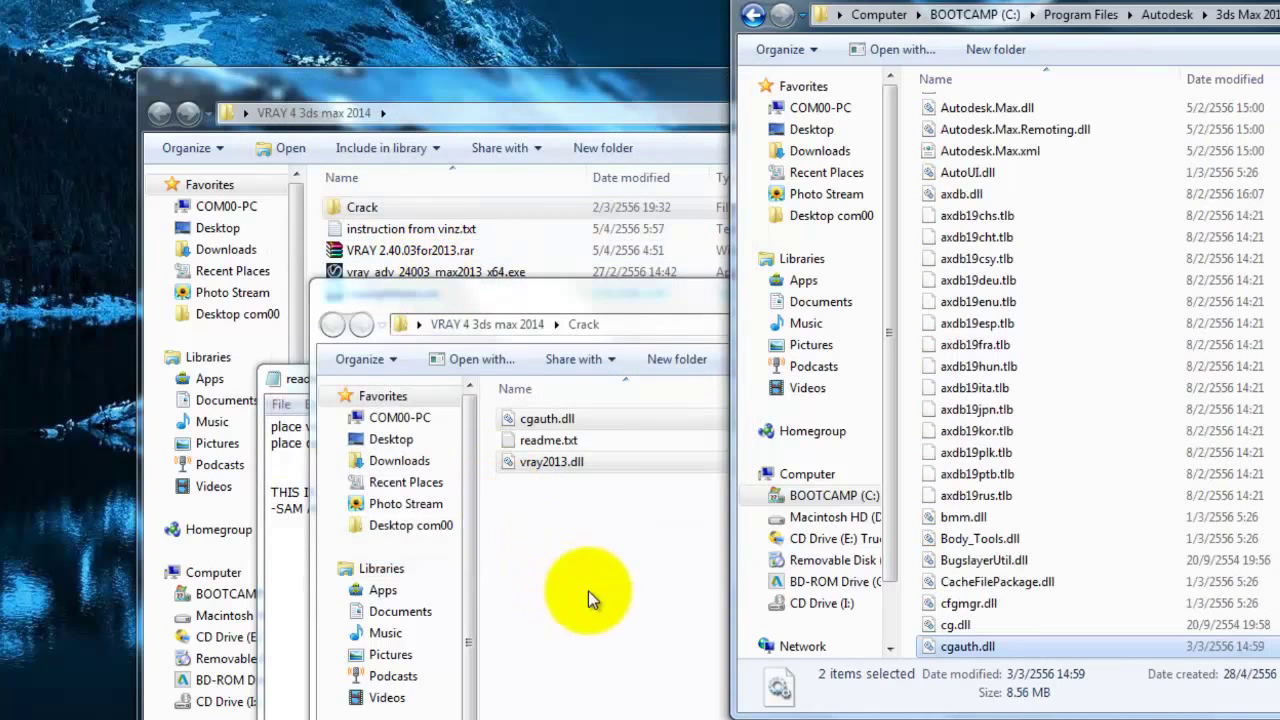
pyautogui.moveTo(930, 5); pyautogui.dragTo(930, 21)
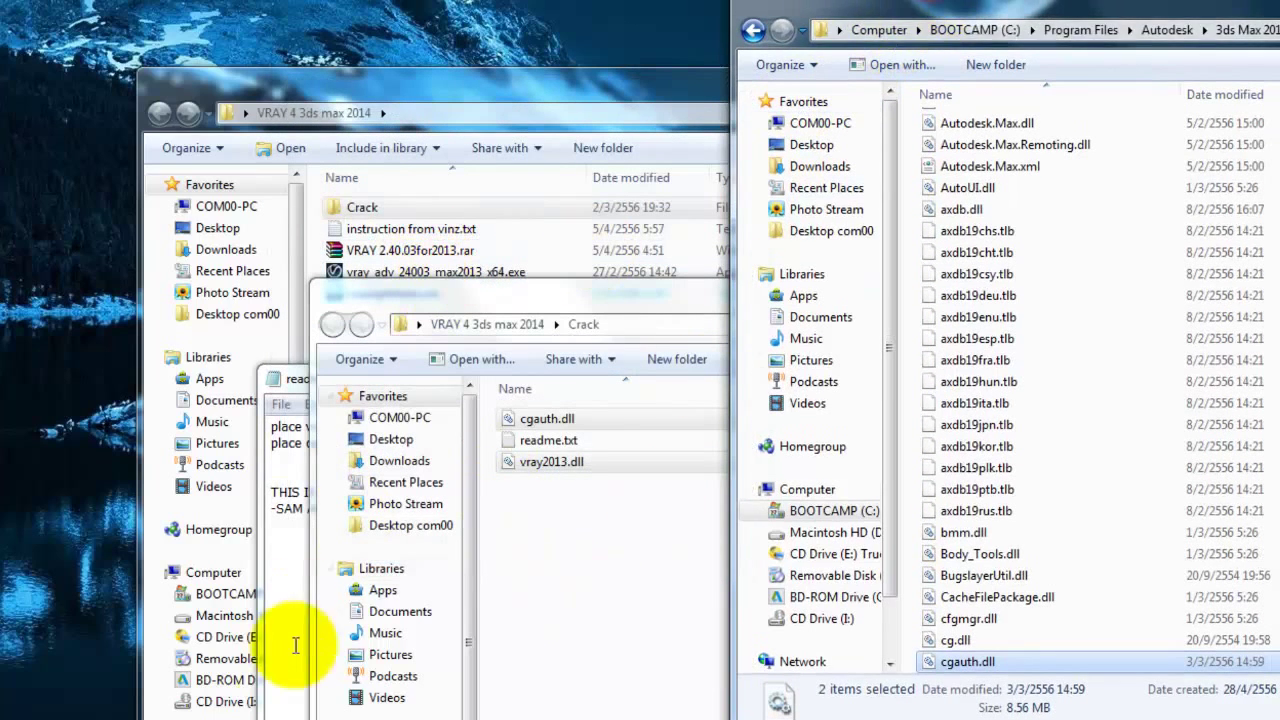
# Step: Highlight the V-Ray RT bin destination path in readme.txt and open C:\Program Files\Chaos Group\V-Ray in the 3ds Max 2014 folder window
pyautogui.click(277, 677)
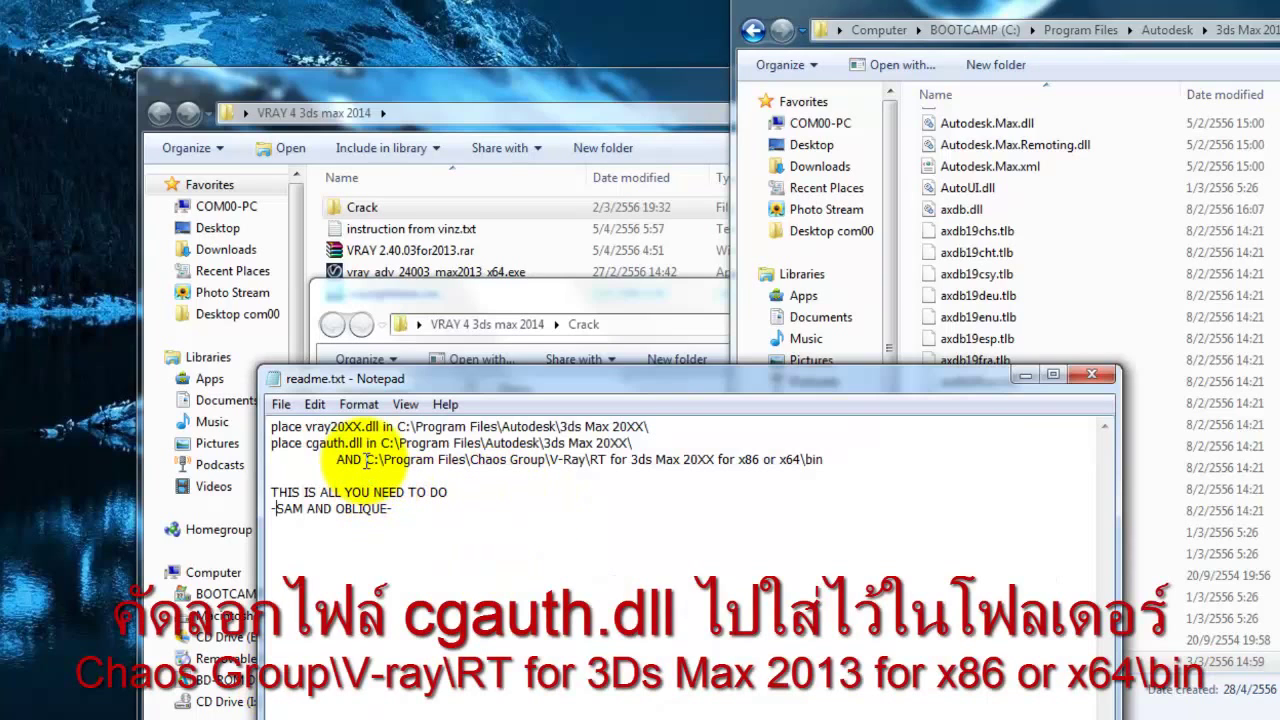
pyautogui.moveTo(366, 460); pyautogui.dragTo(846, 457)
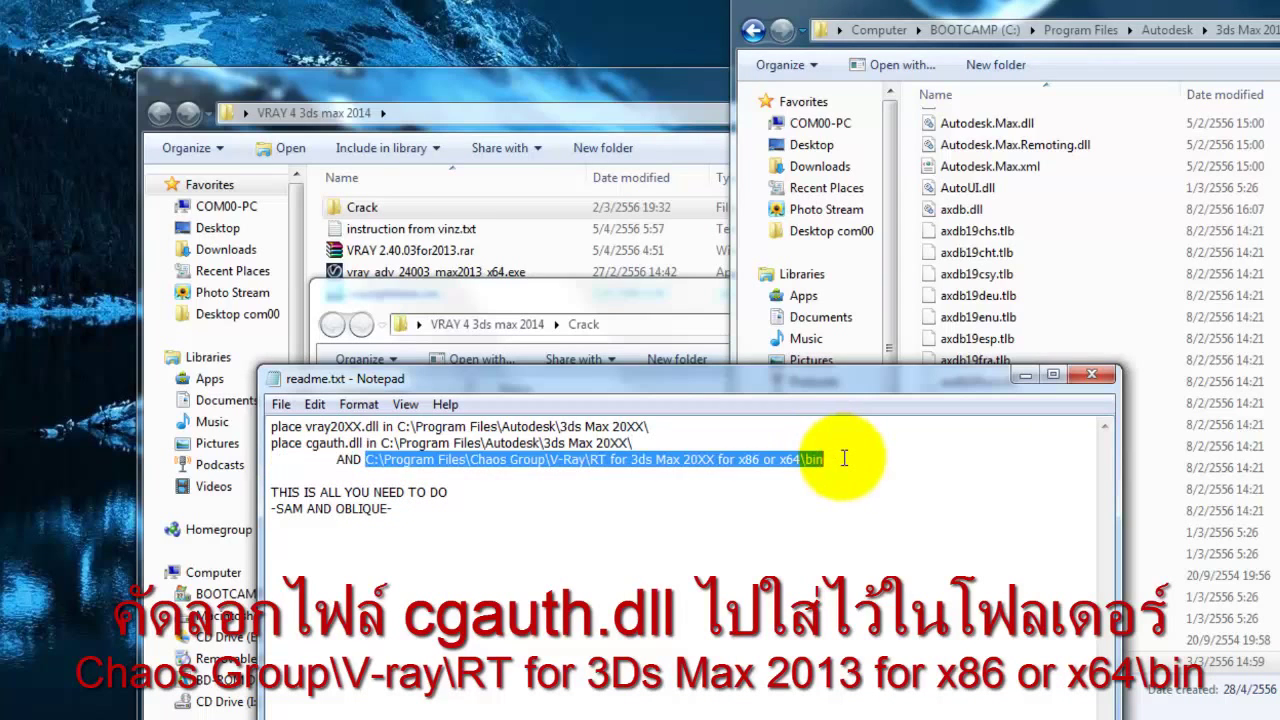
pyautogui.click(1000, 28)
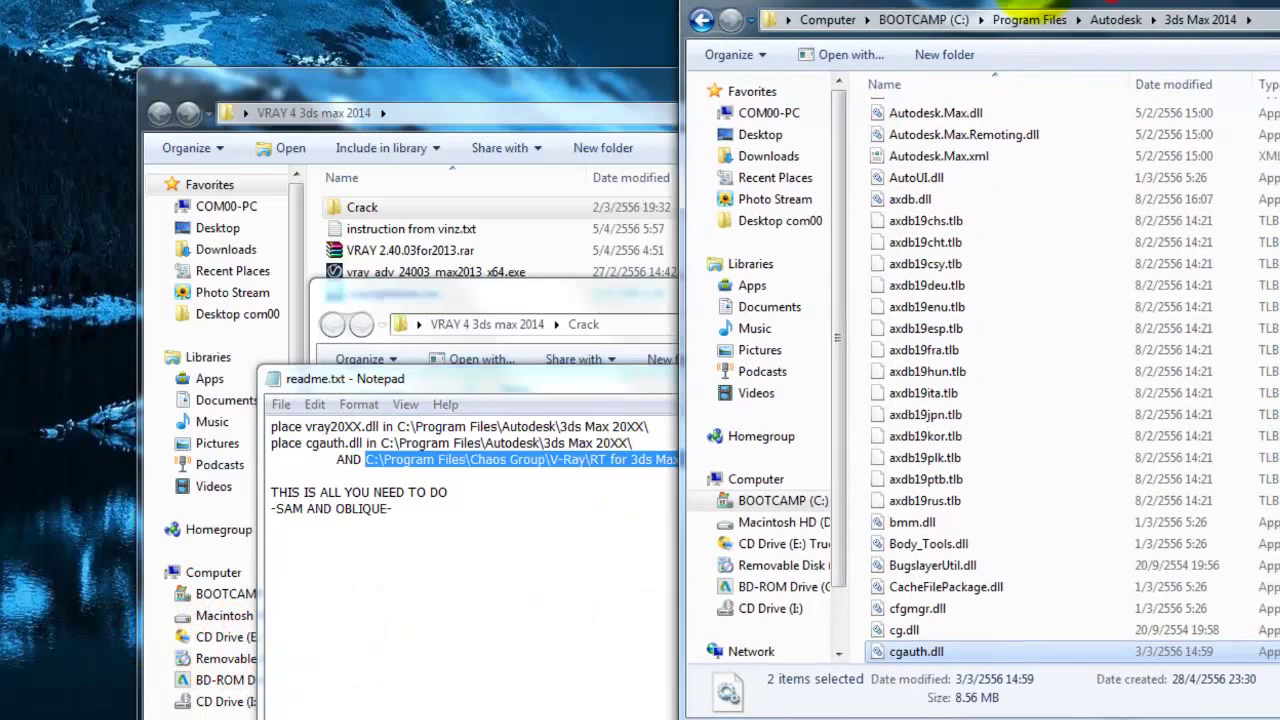
pyautogui.click(1003, 17)
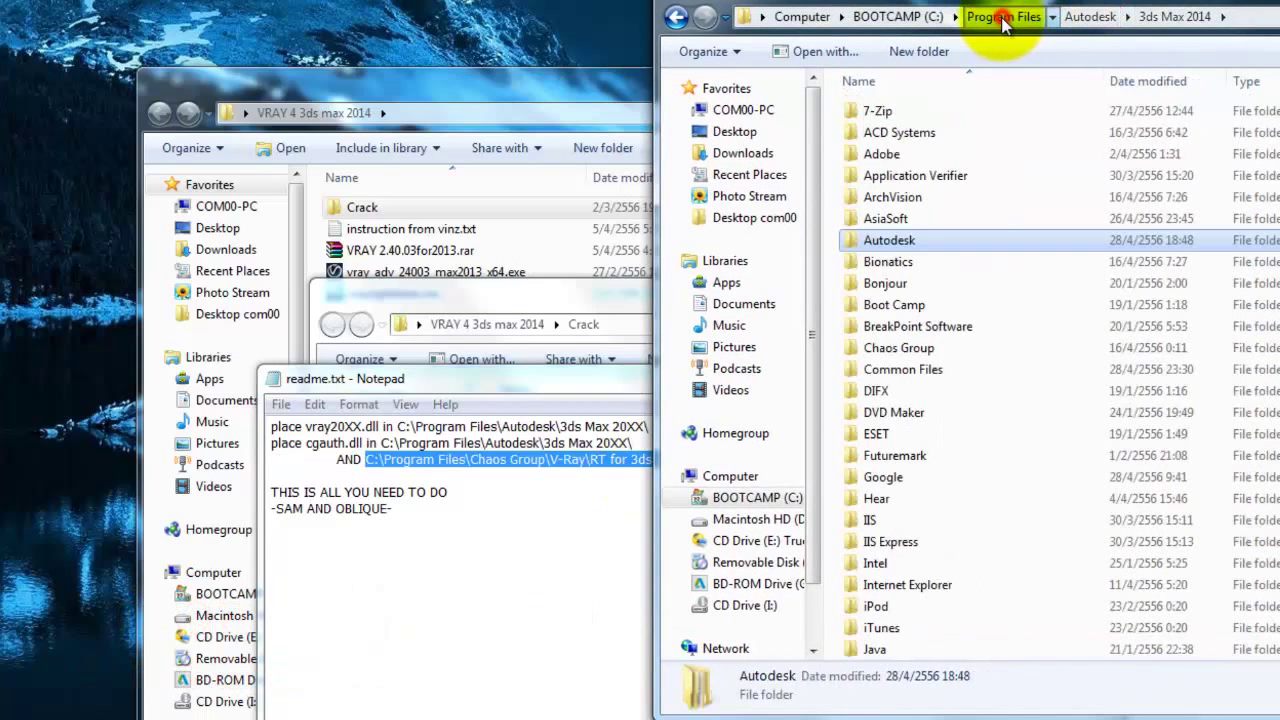
pyautogui.click(895, 17)
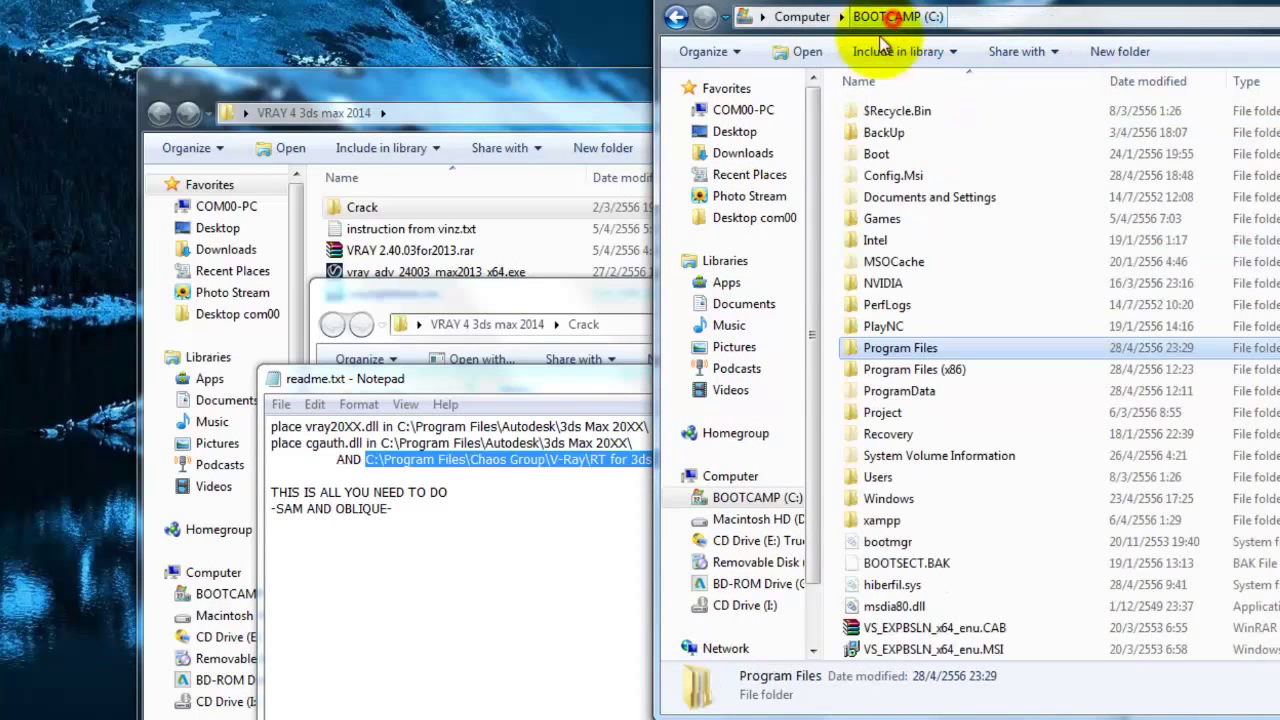
pyautogui.doubleClick(890, 349)
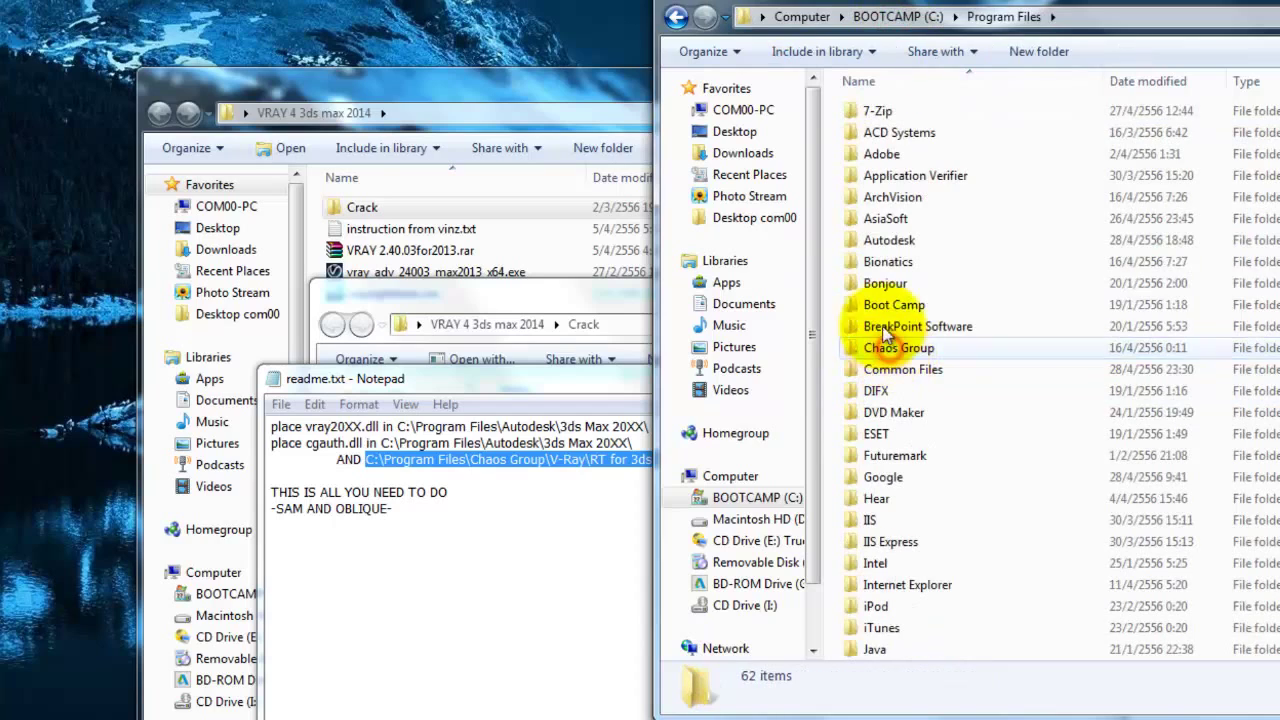
pyautogui.doubleClick(878, 347)
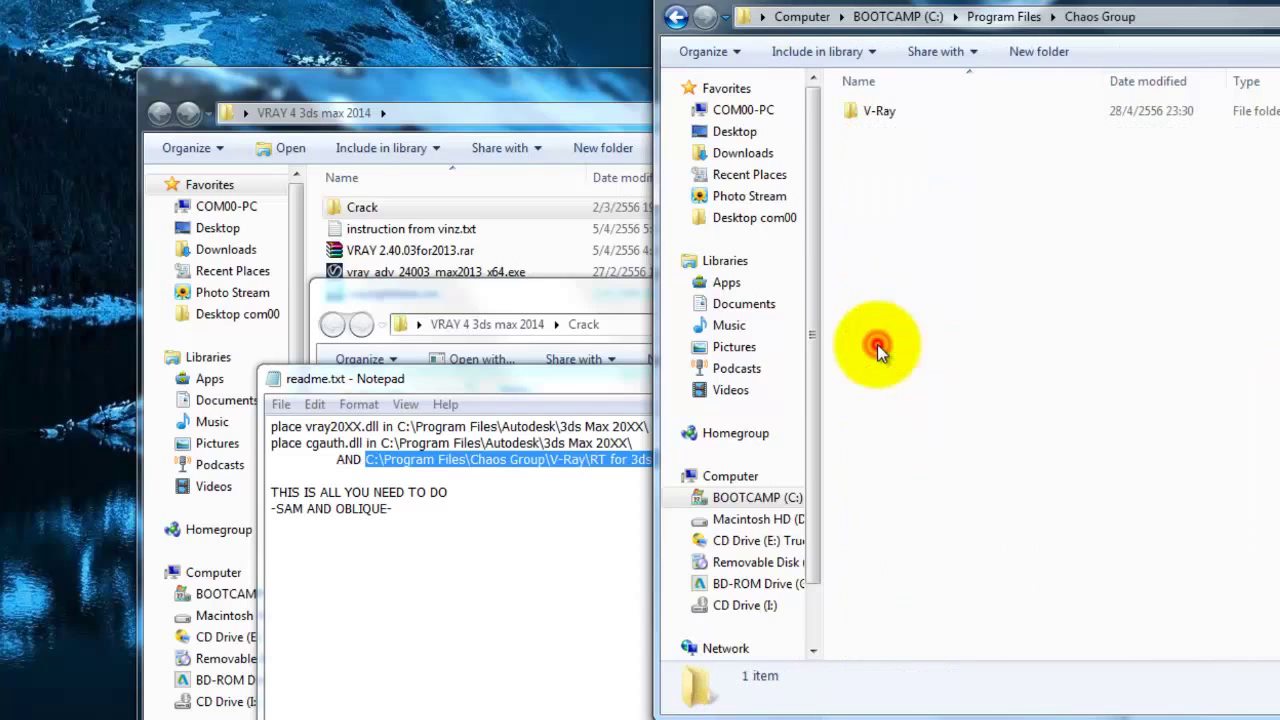
pyautogui.doubleClick(864, 113)
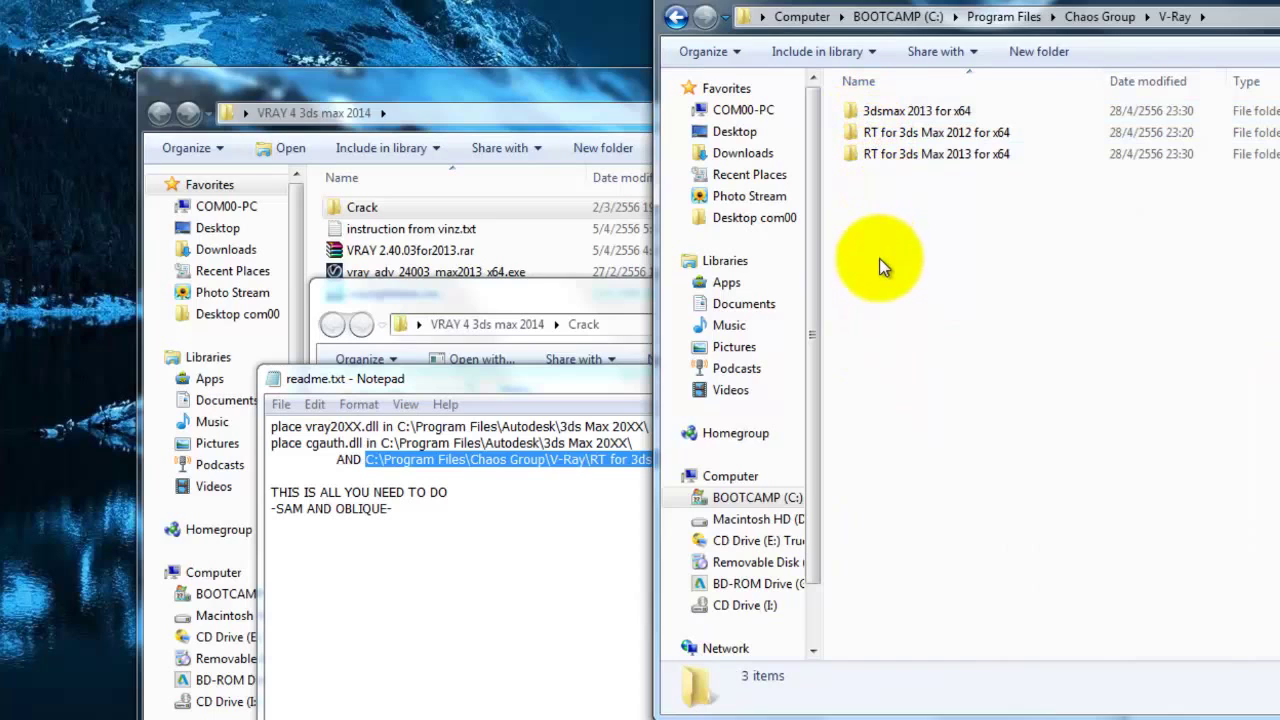
# Step: Delete the RT for 3ds Max 2012 for x64 folder from the V-Ray folder
pyautogui.click(923, 134)
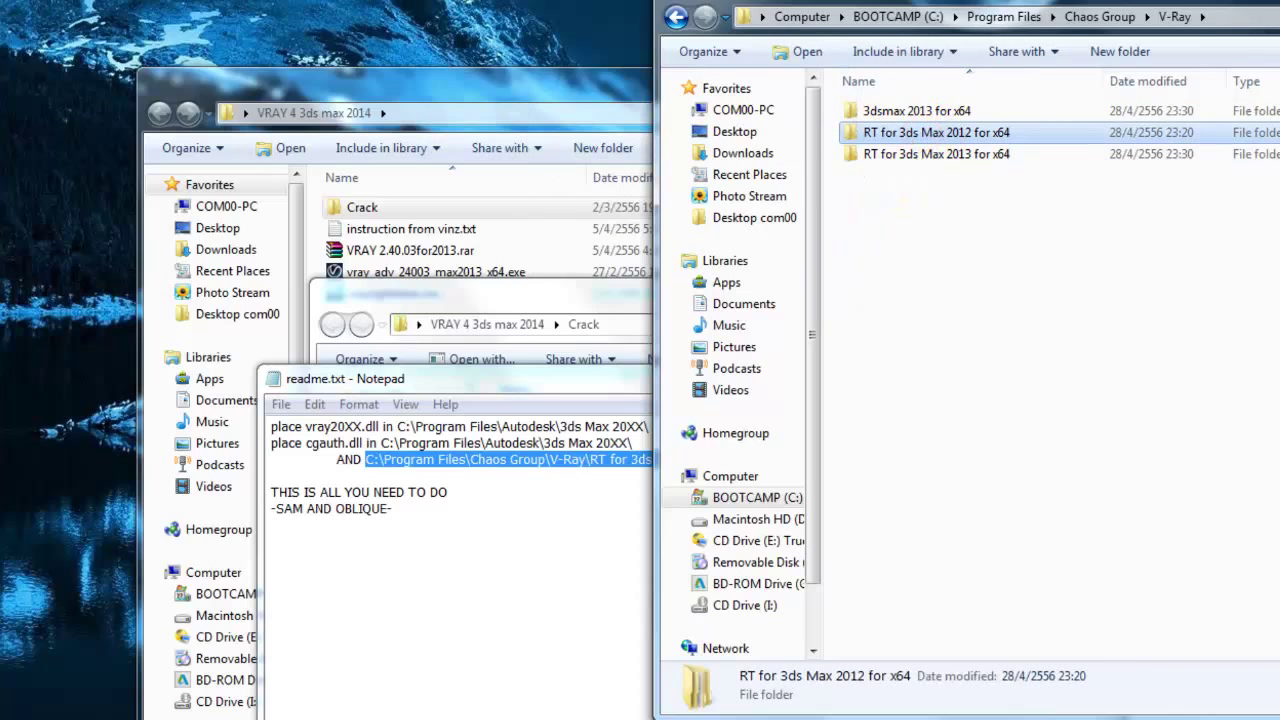
pyautogui.press('Delete')
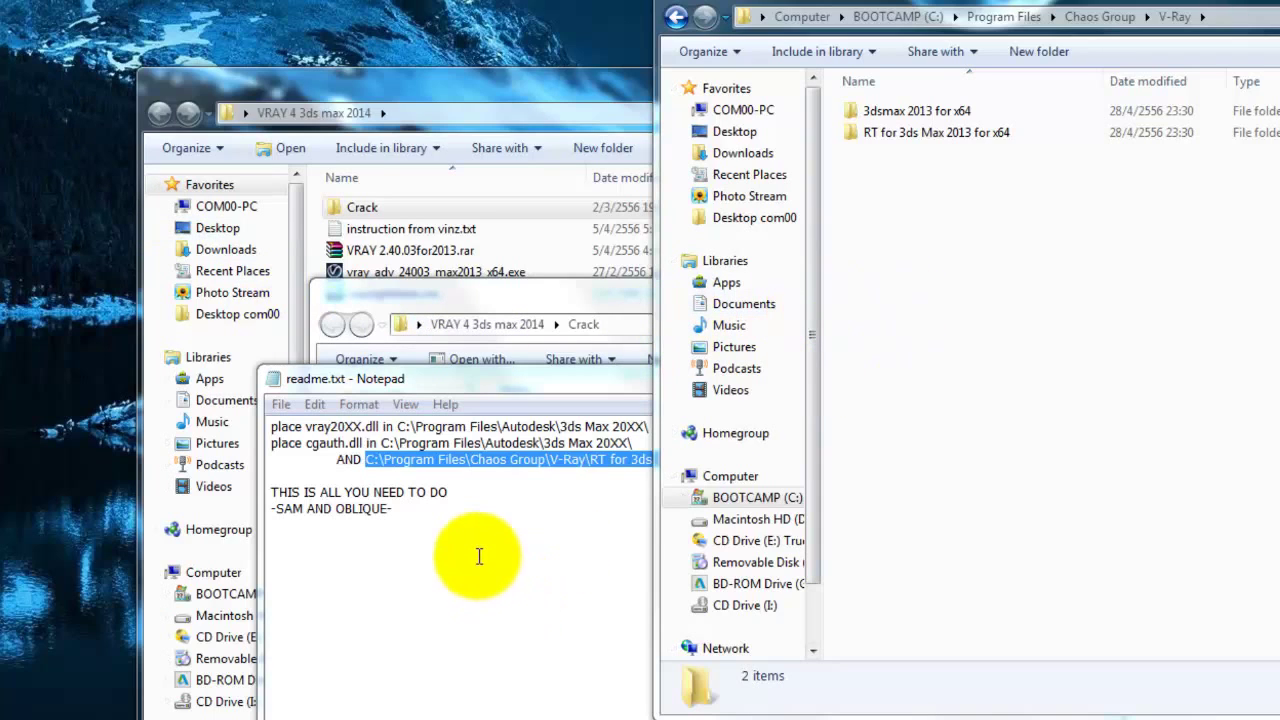
# Step: Highlight the cgauth.dll file name in readme.txt and copy cgauth.dll from the Crack folder
pyautogui.click(543, 380)
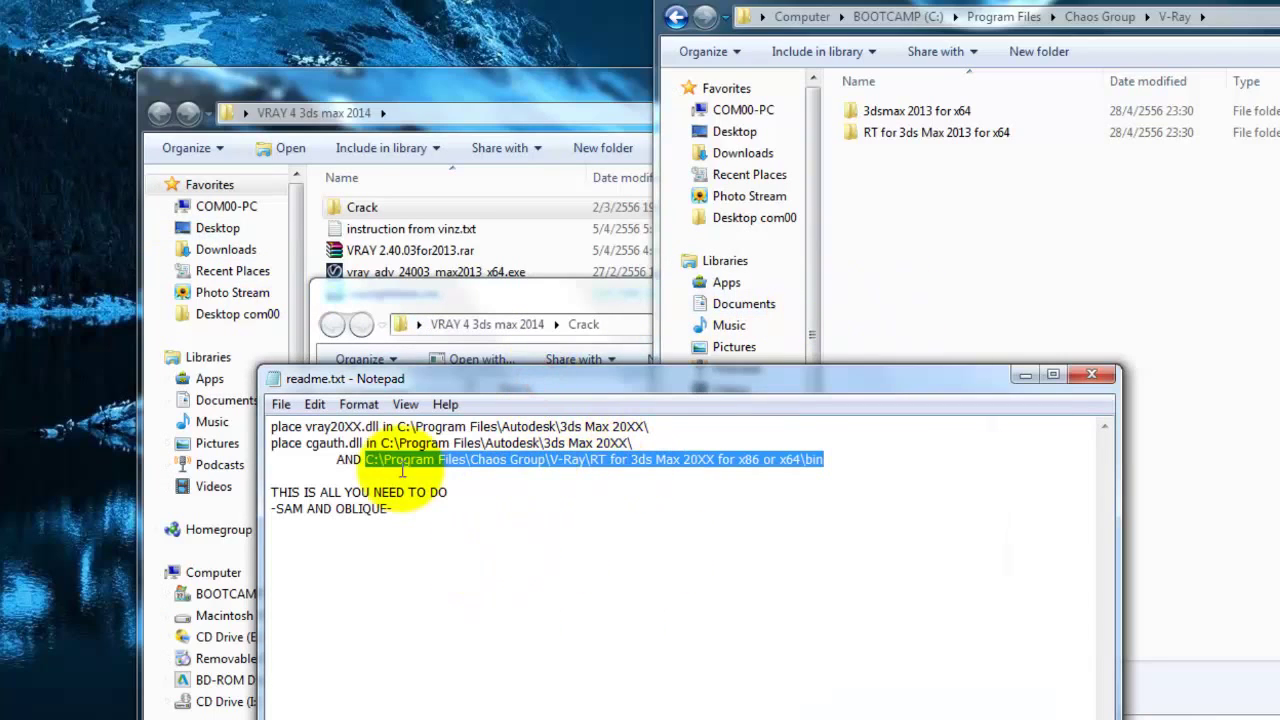
pyautogui.moveTo(305, 443); pyautogui.dragTo(360, 443)
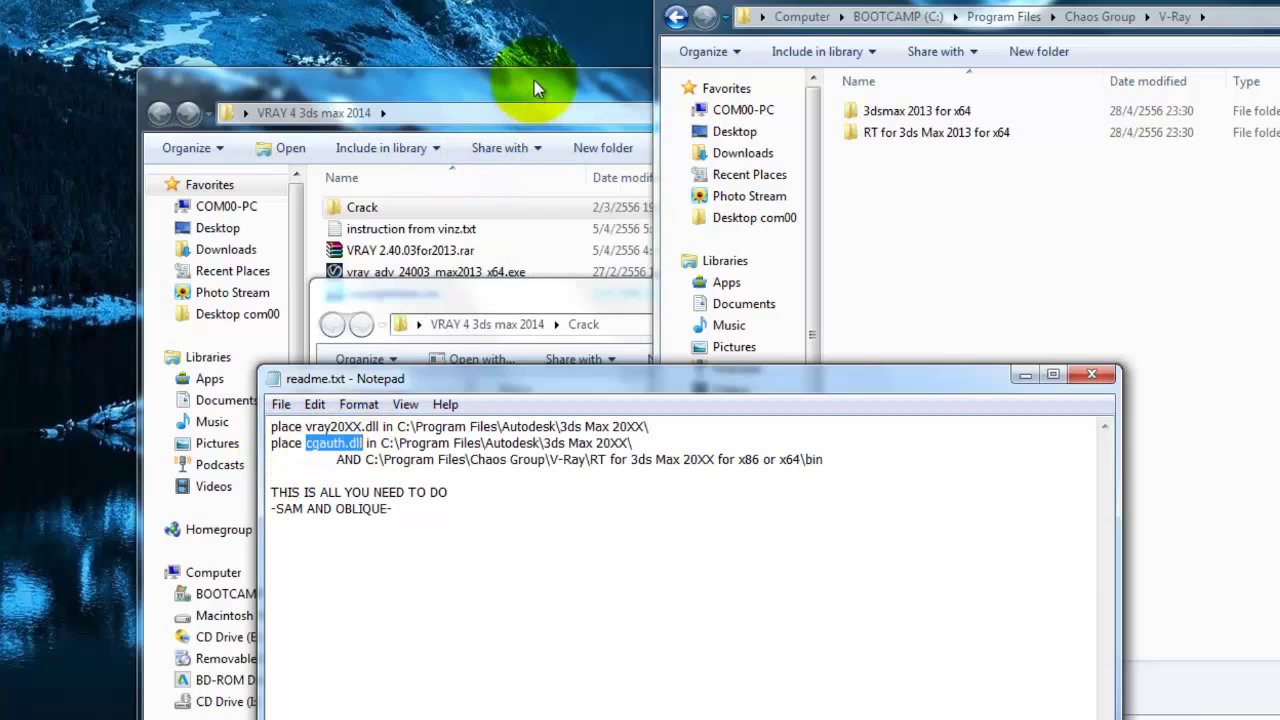
pyautogui.click(543, 286)
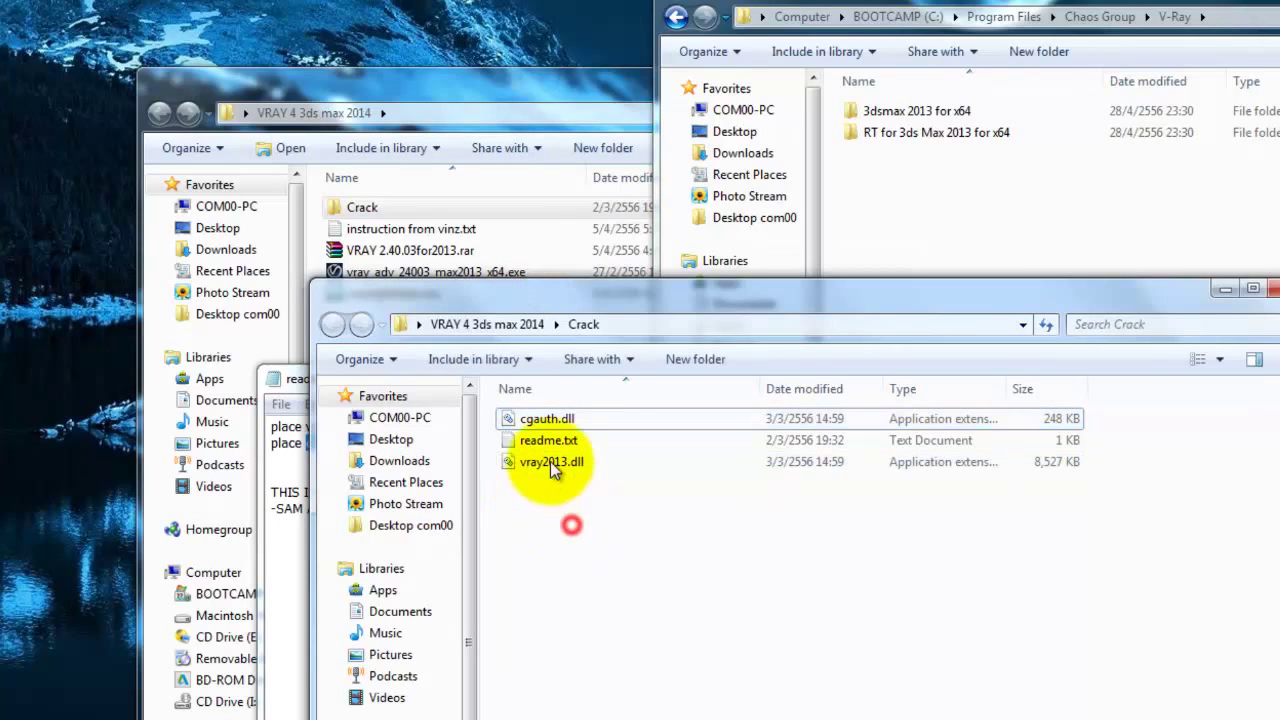
pyautogui.rightClick(547, 420)
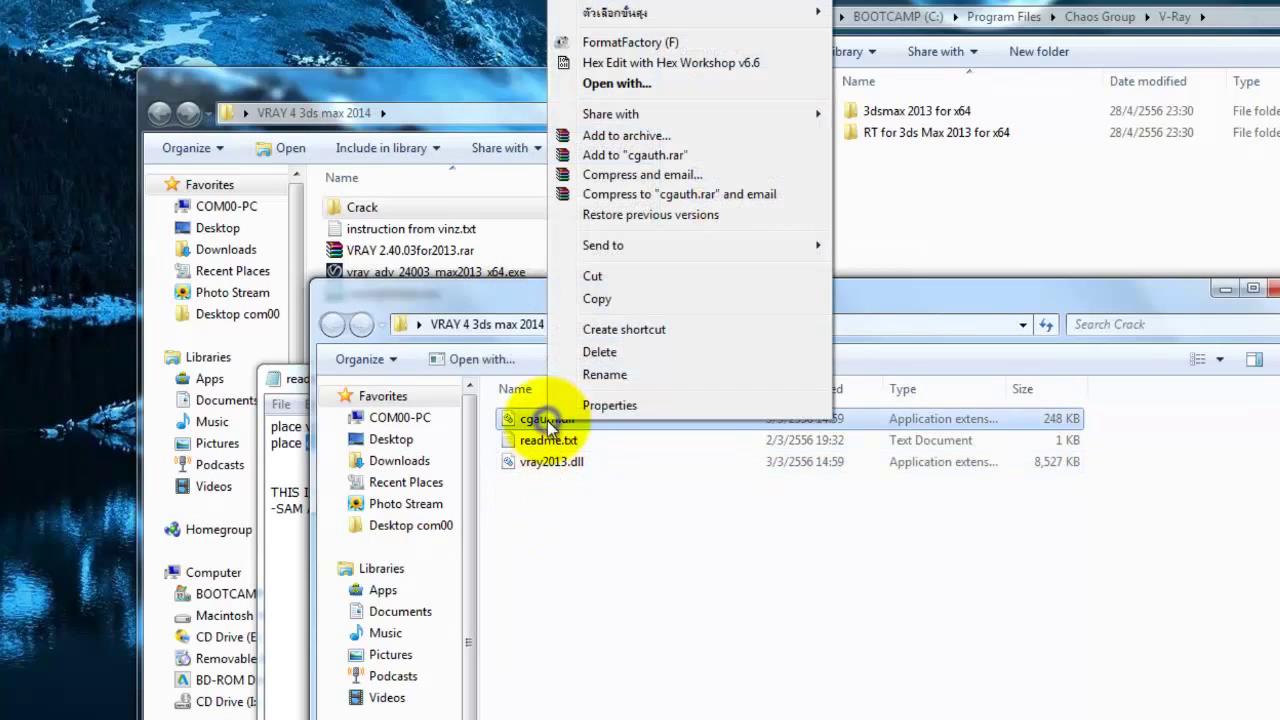
pyautogui.click(608, 303)
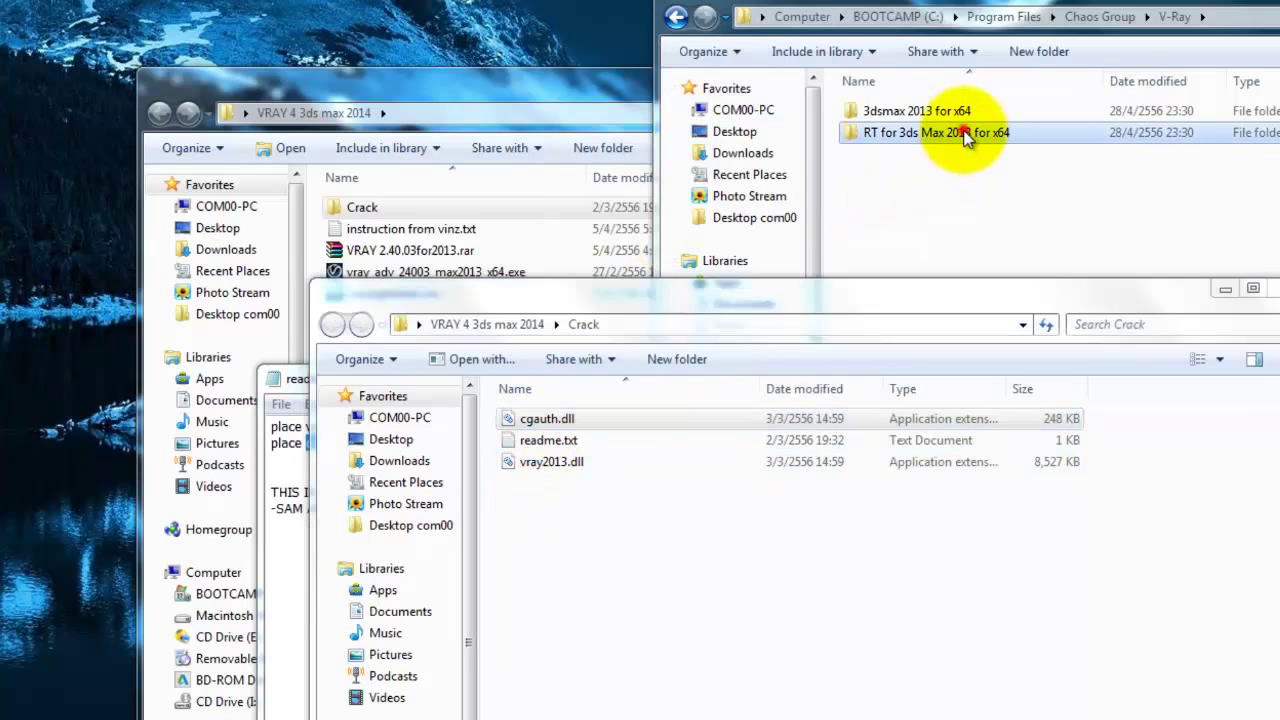
# Step: Paste cgauth.dll into the bin folder of RT for 3ds Max 2013 for x64, replacing the existing file
pyautogui.doubleClick(958, 134)
pyautogui.doubleClick(900, 112)
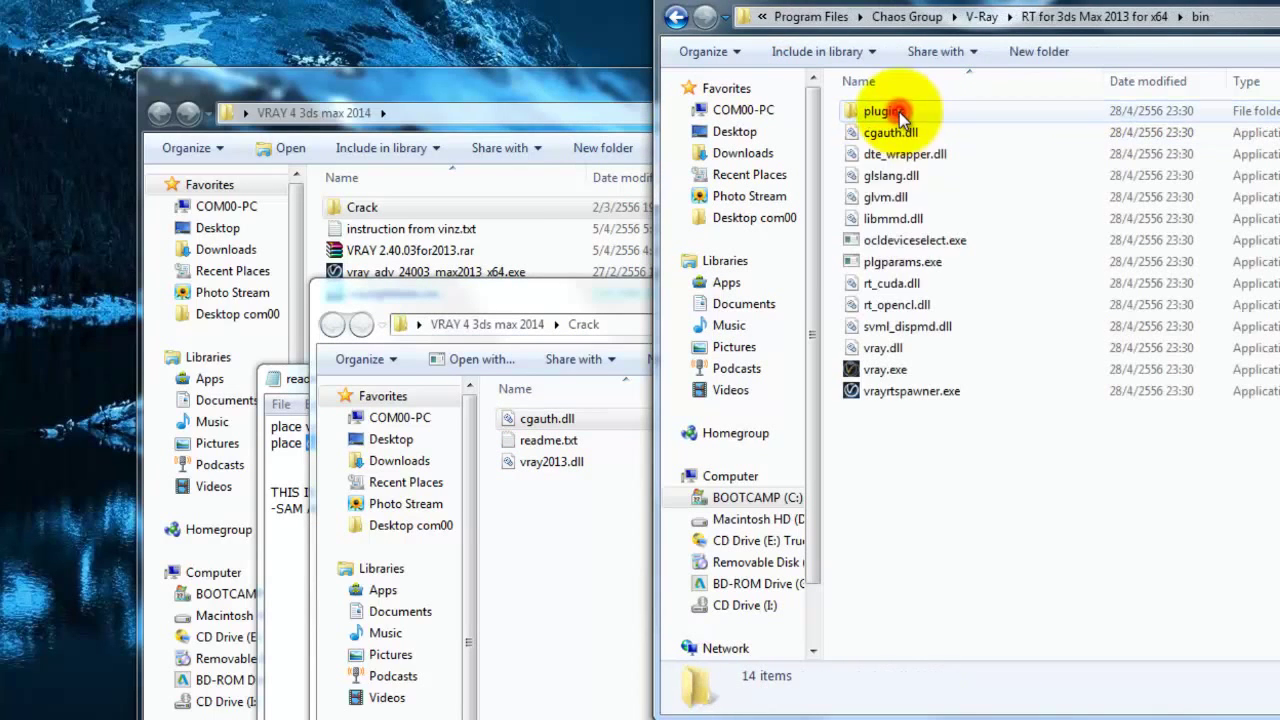
pyautogui.rightClick(937, 499)
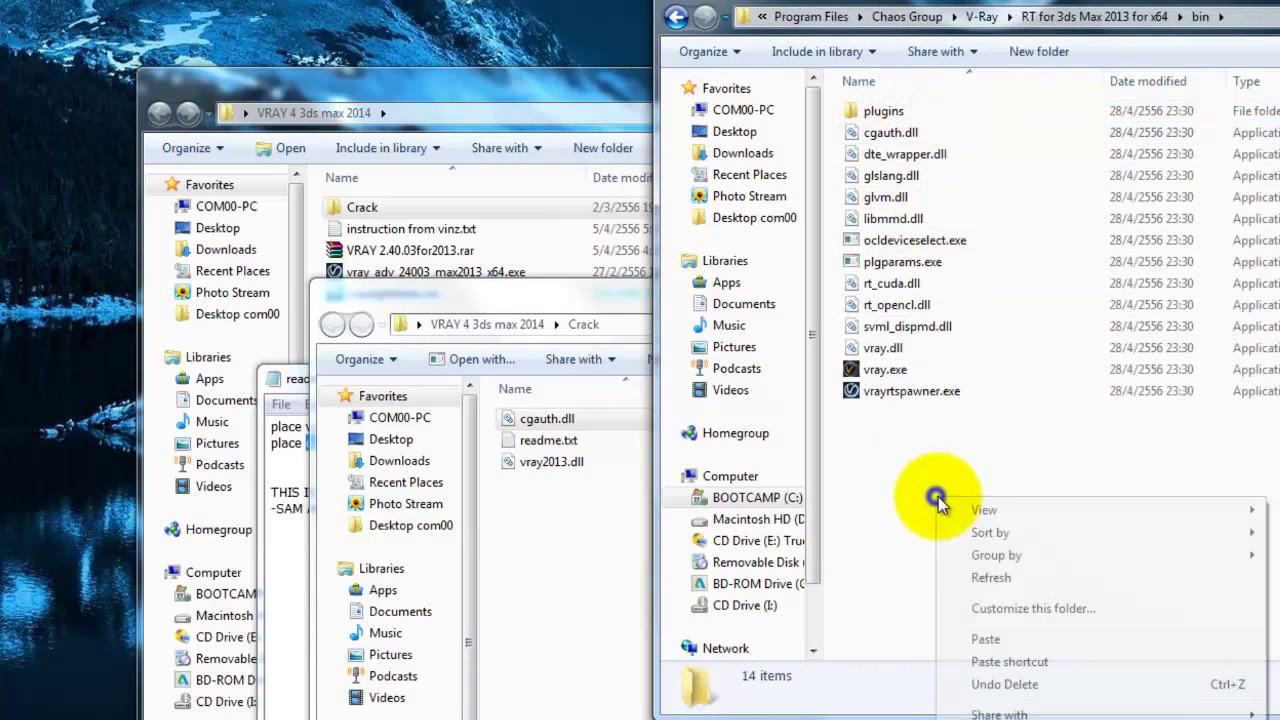
pyautogui.click(1000, 640)
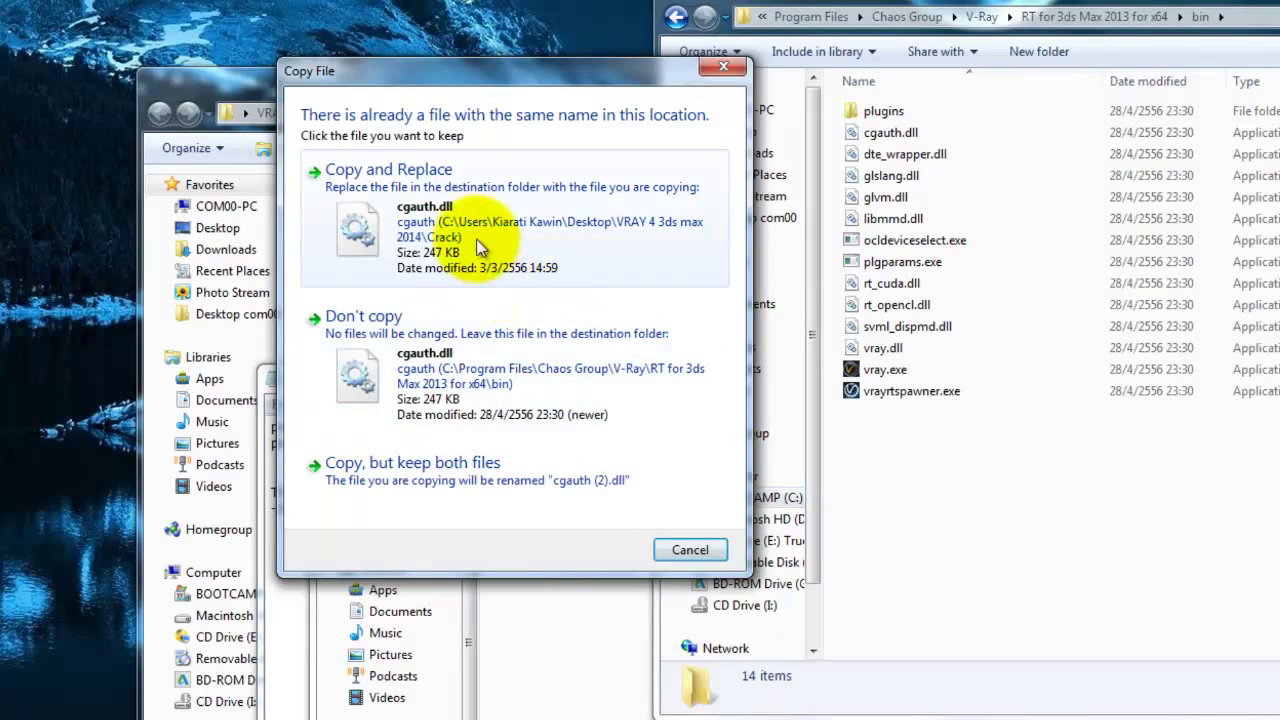
pyautogui.click(475, 238)
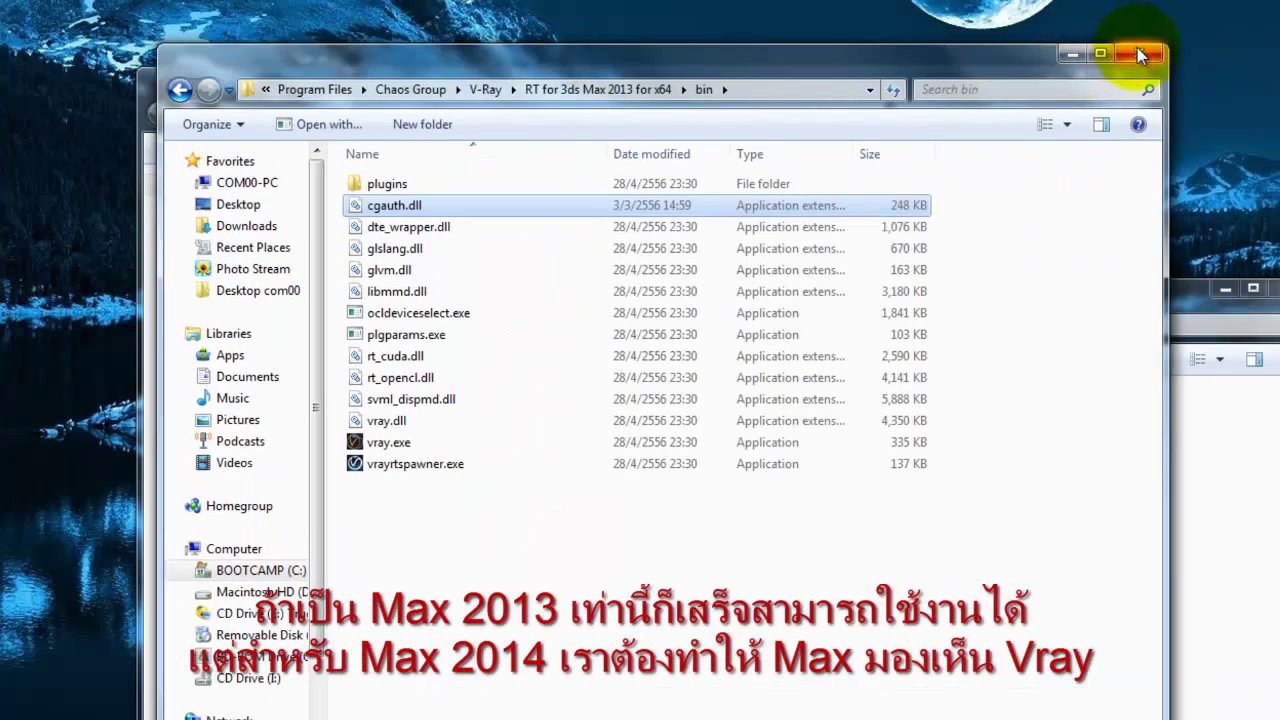
# Step: Close the bin folder, readme.txt and Crack folder windows, keeping only the original VRAY 4 3ds max 2014 window open
pyautogui.click(1137, 52)
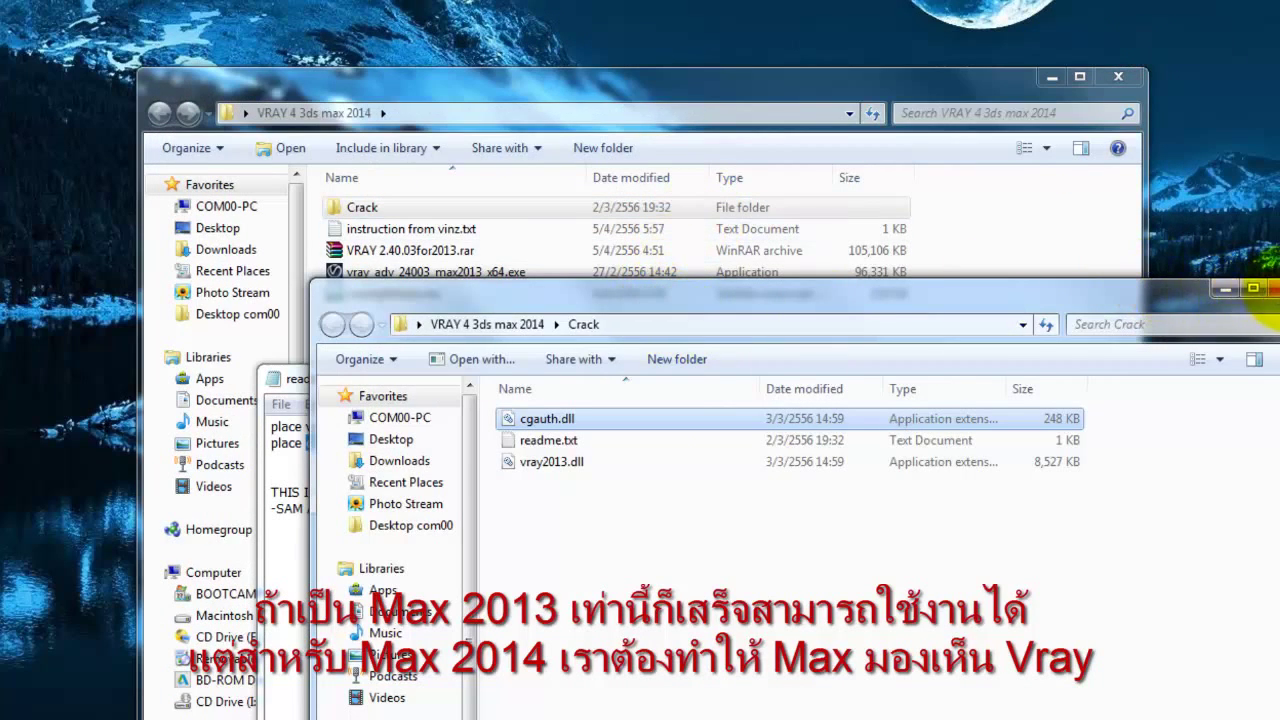
pyautogui.click(487, 324)
pyautogui.moveTo(670, 291); pyautogui.dragTo(979, 255)
pyautogui.moveTo(550, 380); pyautogui.dragTo(418, 382)
pyautogui.click(966, 378)
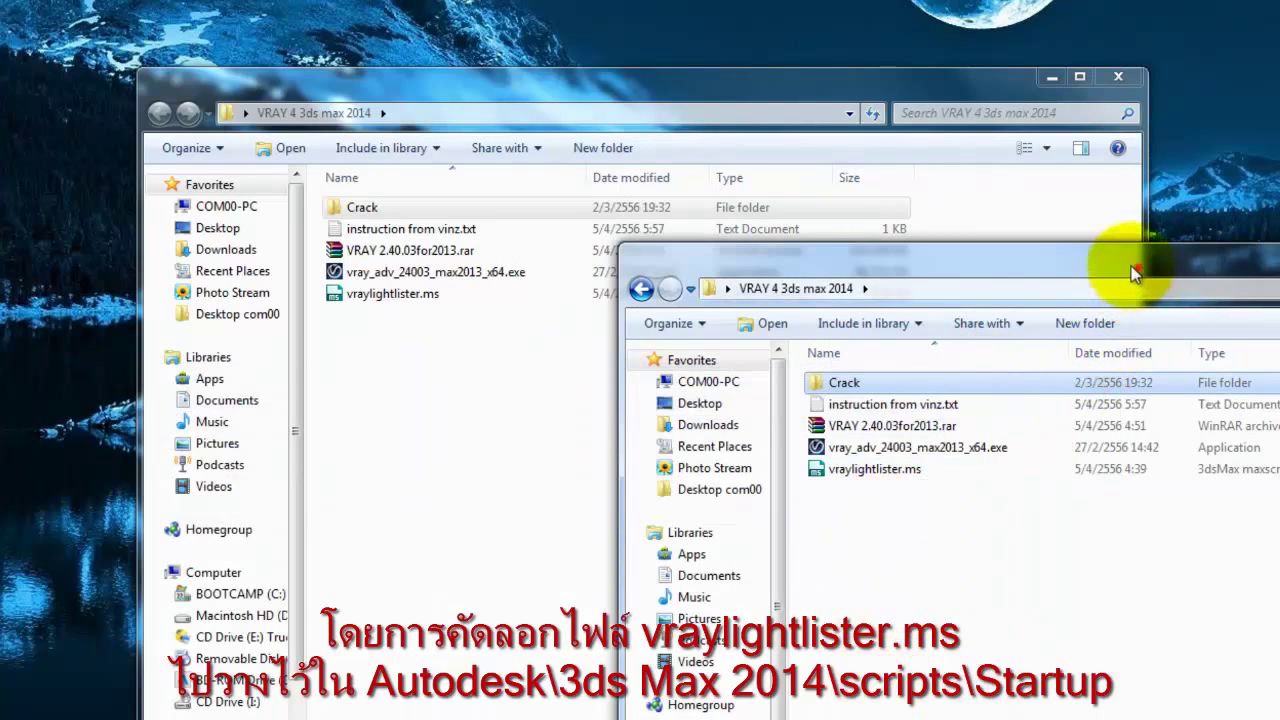
pyautogui.moveTo(1135, 273); pyautogui.dragTo(1134, 370)
pyautogui.click(1240, 376)
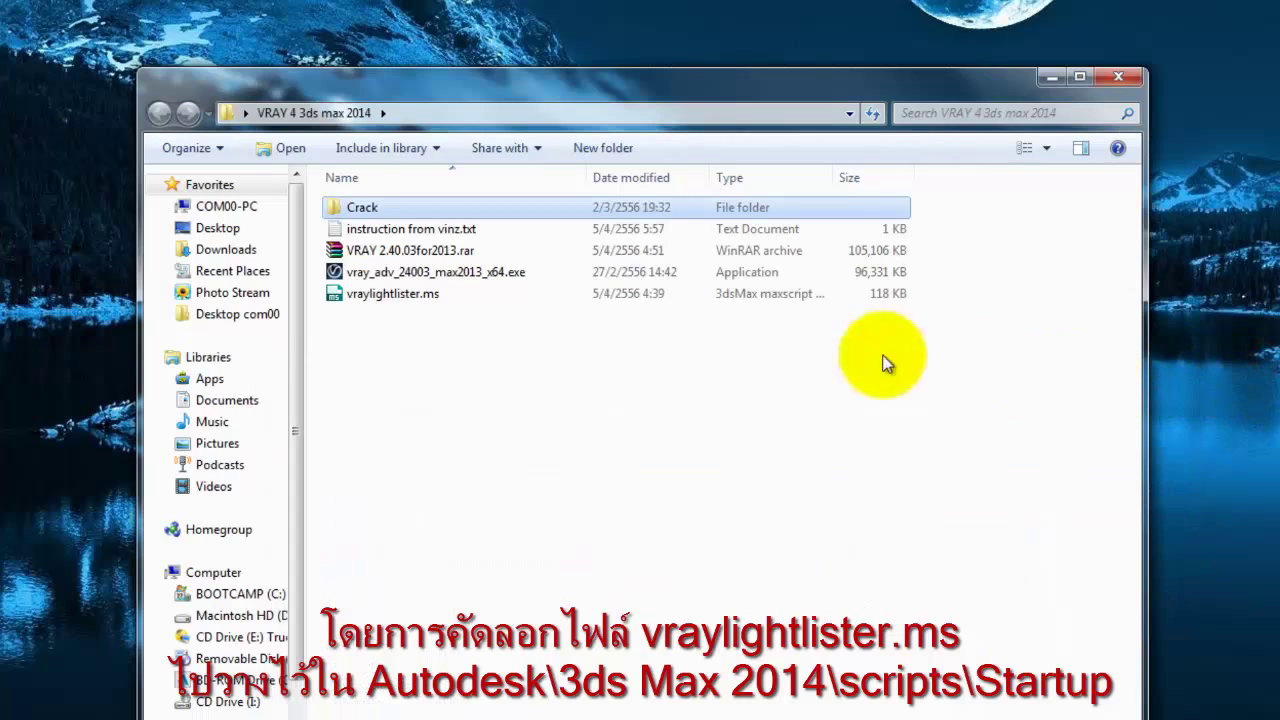
# Step: Open instruction from vinz.txt and highlight the scripts\Startup destination path for vraylightlister.ms
pyautogui.click(382, 294)
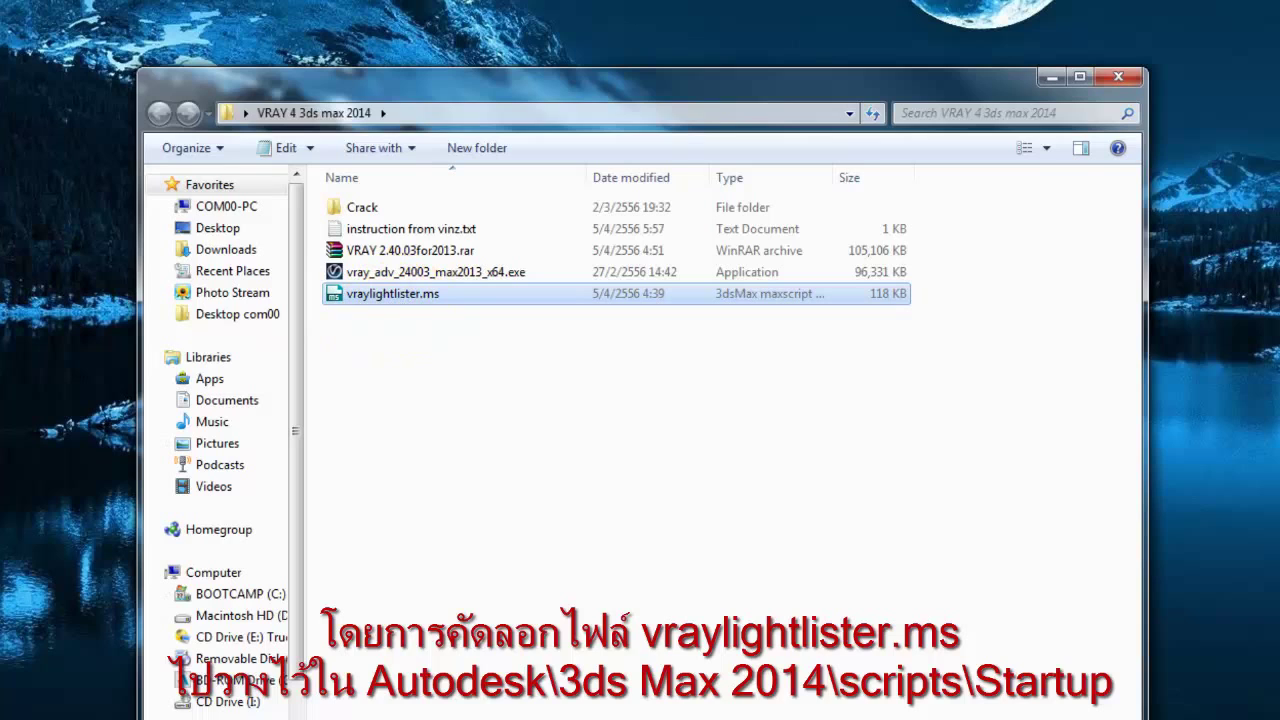
pyautogui.click(418, 230)
pyautogui.doubleClick(418, 230)
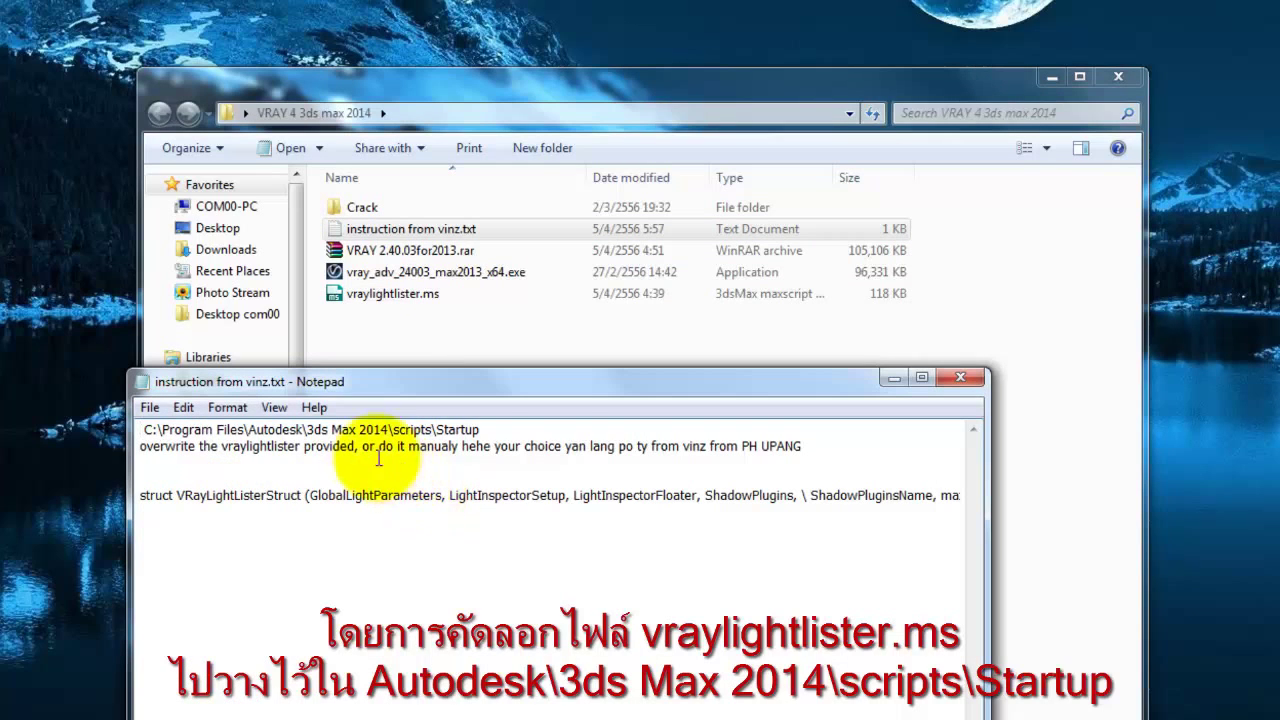
pyautogui.moveTo(487, 429); pyautogui.dragTo(142, 430)
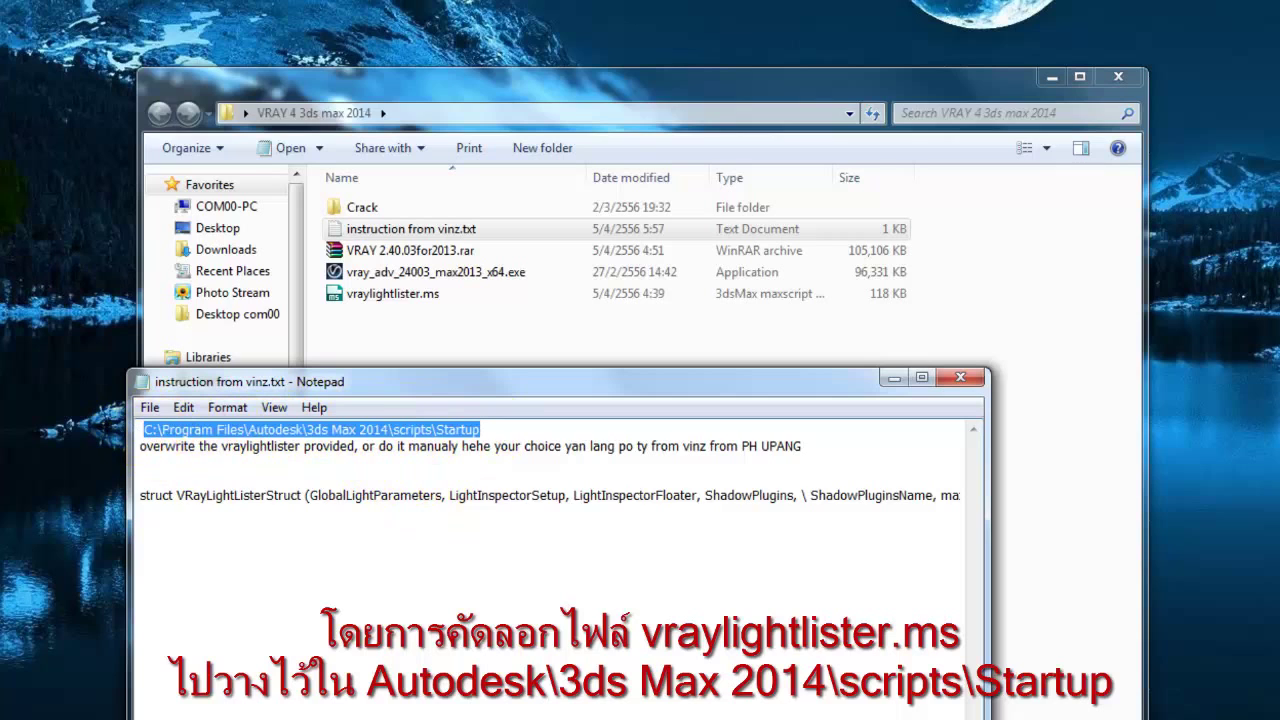
# Step: Open C:\Program Files\Autodesk\3ds Max 2014 in a new Explorer window
pyautogui.press('super+e')
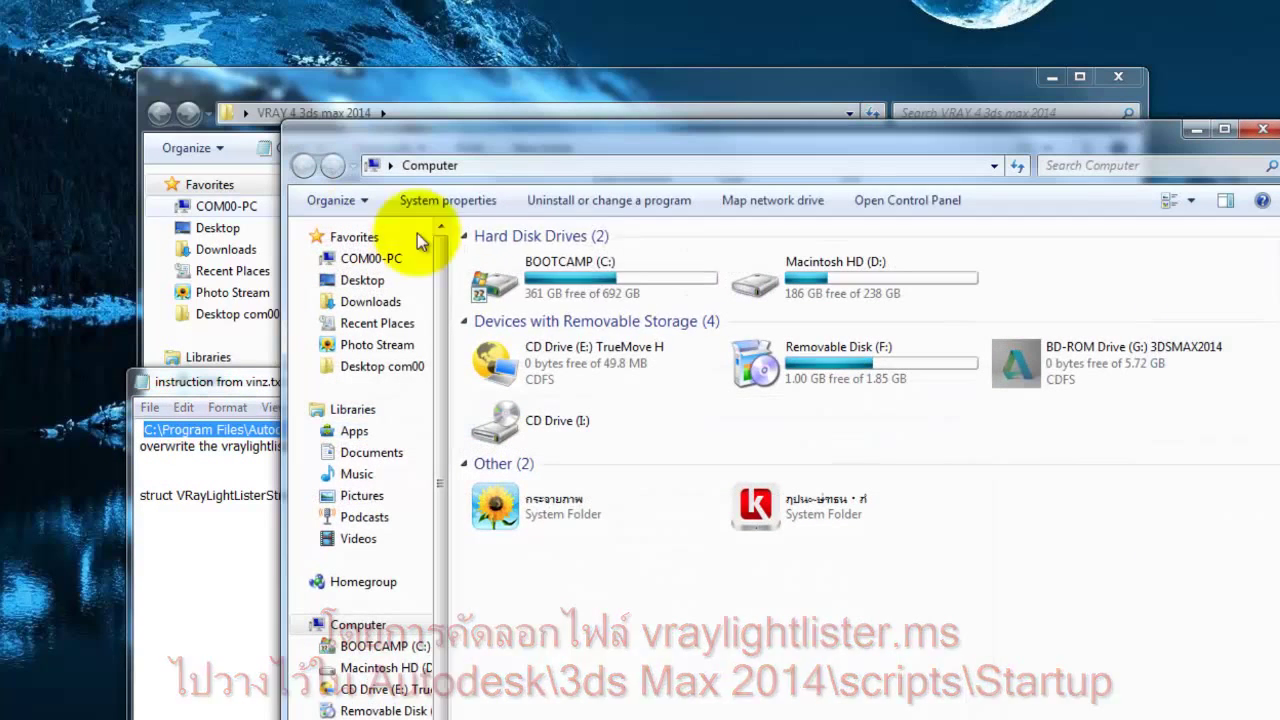
pyautogui.doubleClick(614, 299)
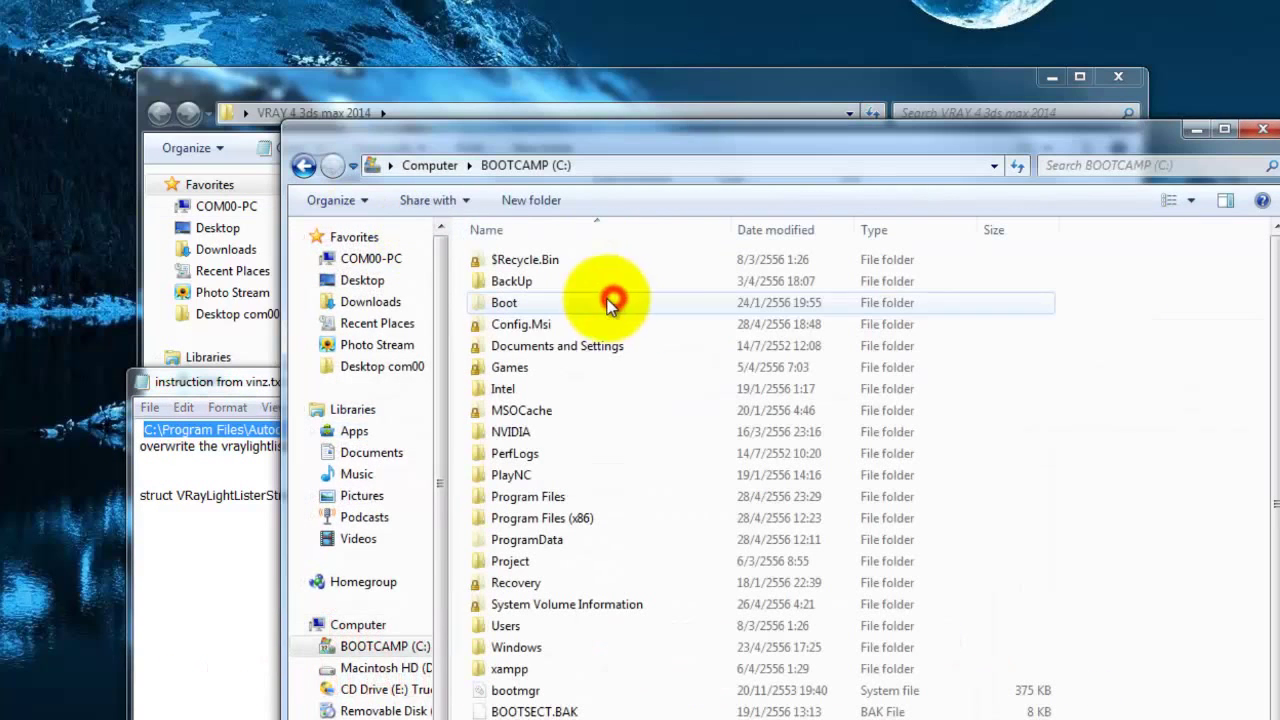
pyautogui.click(528, 497)
pyautogui.doubleClick(528, 497)
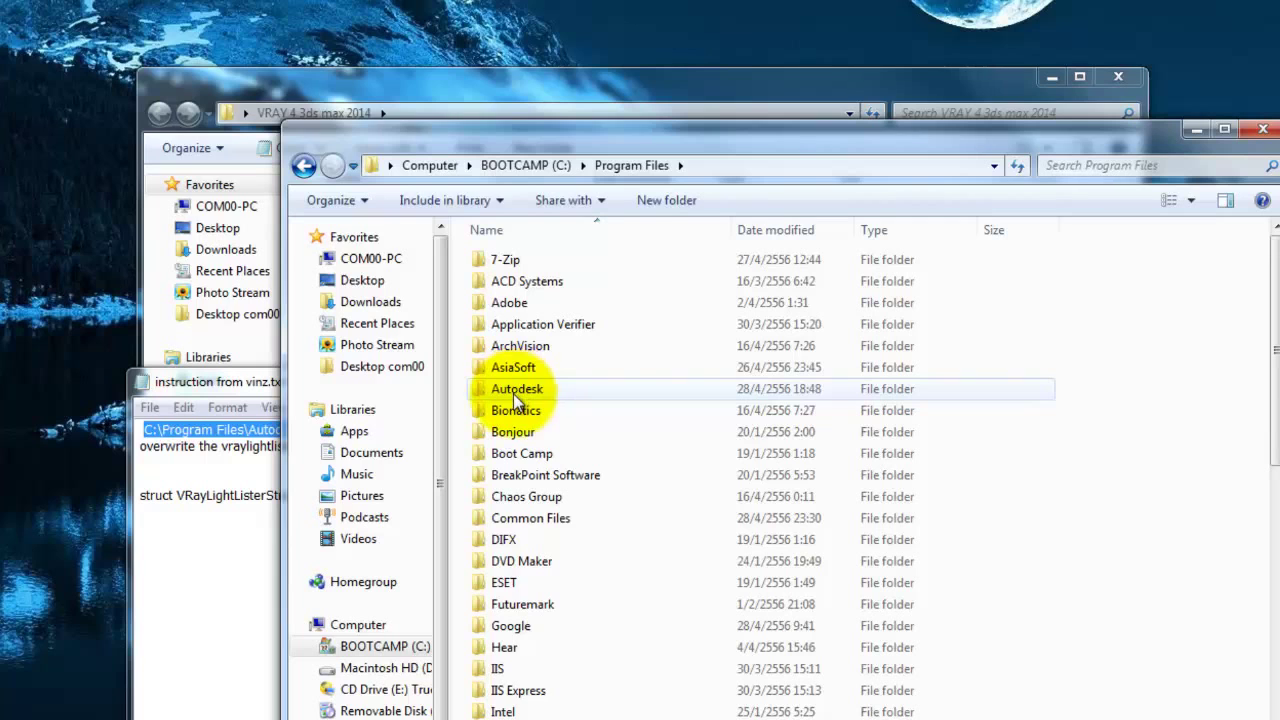
pyautogui.click(513, 393)
pyautogui.doubleClick(513, 393)
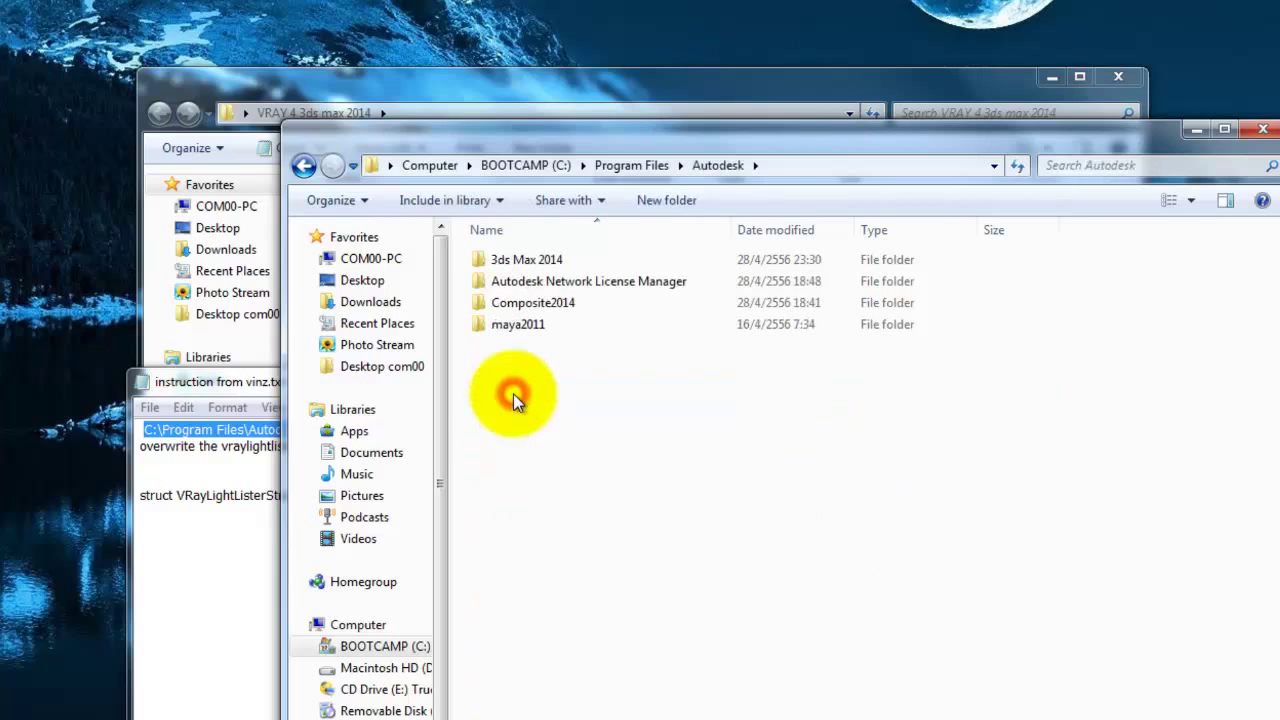
pyautogui.doubleClick(532, 260)
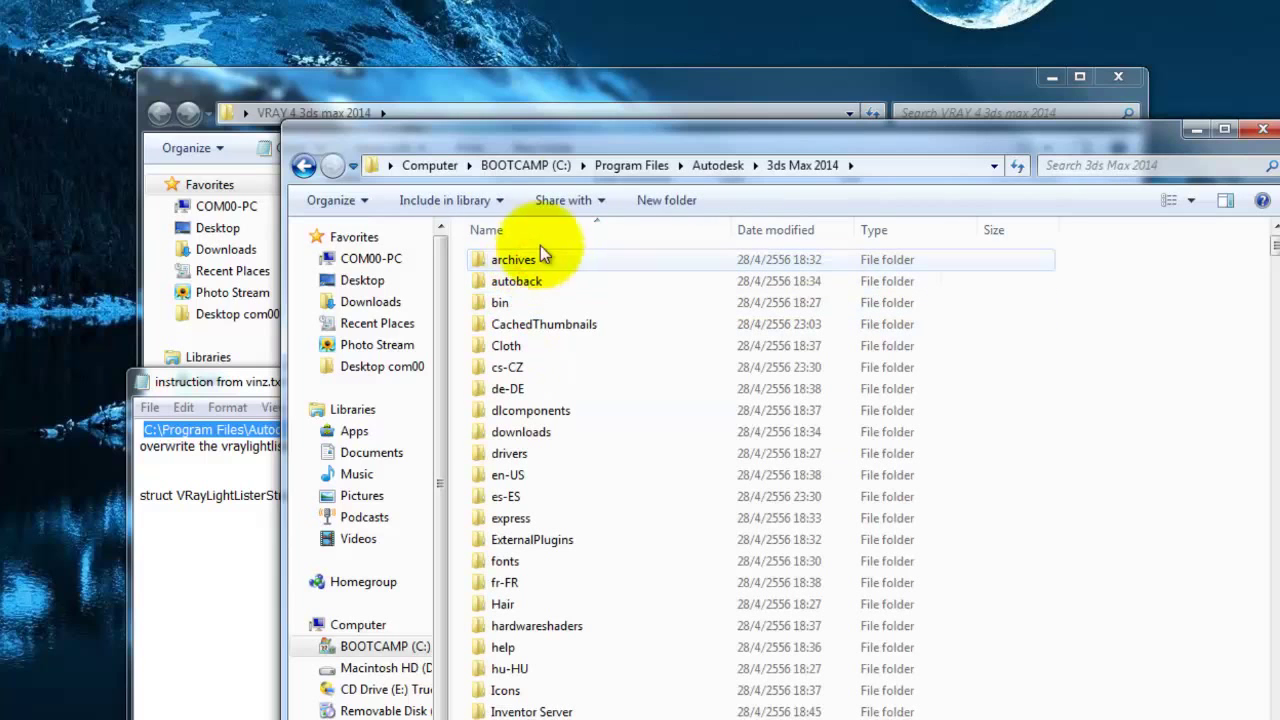
# Step: Place the 3ds Max 2014 window clear of the VRAY 4 3ds max 2014 window and open its scripts\Startup subfolder
pyautogui.moveTo(603, 140); pyautogui.dragTo(880, 0)
pyautogui.click(754, 462)
pyautogui.scroll(-2, 755, 478)
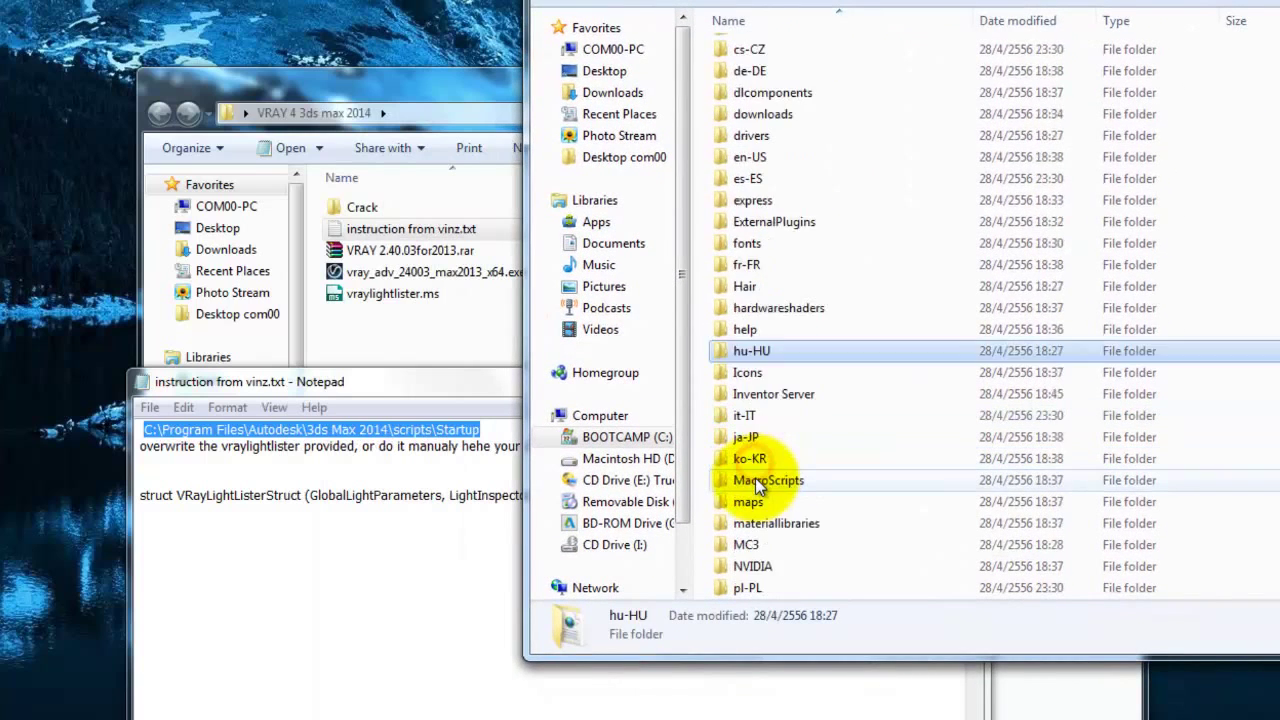
pyautogui.scroll(-6, 757, 484)
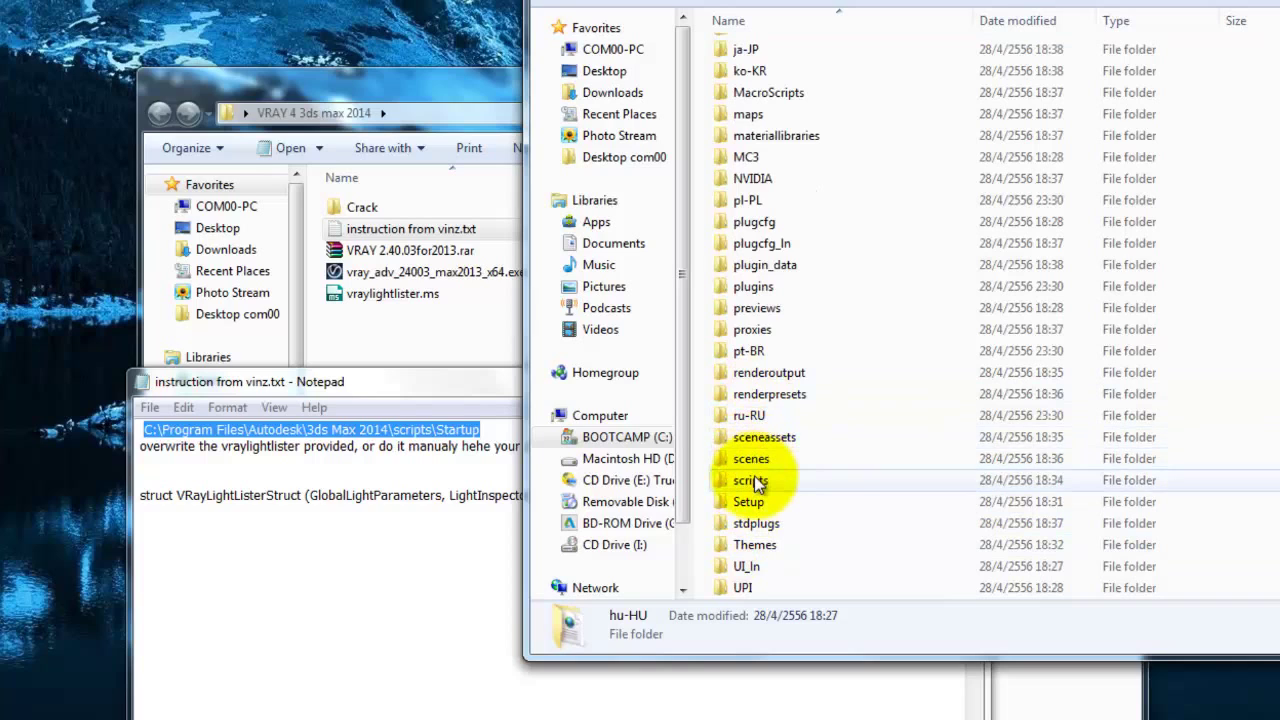
pyautogui.doubleClick(754, 480)
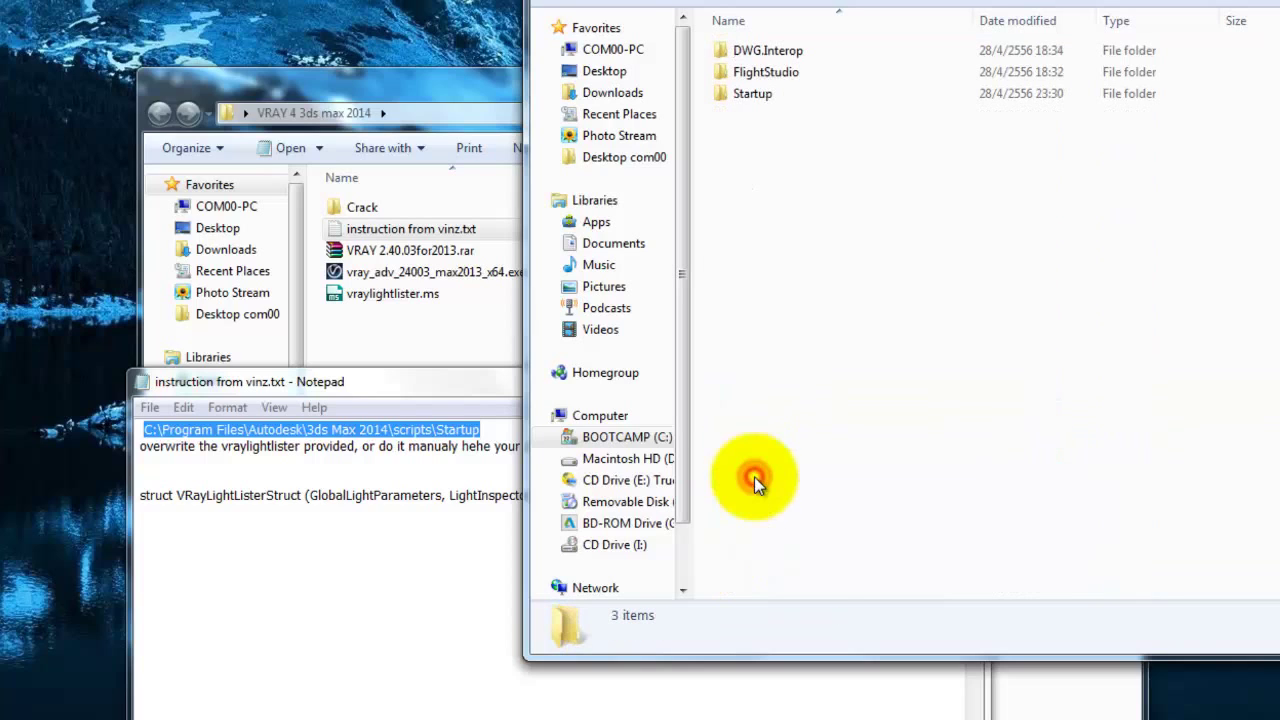
pyautogui.doubleClick(740, 93)
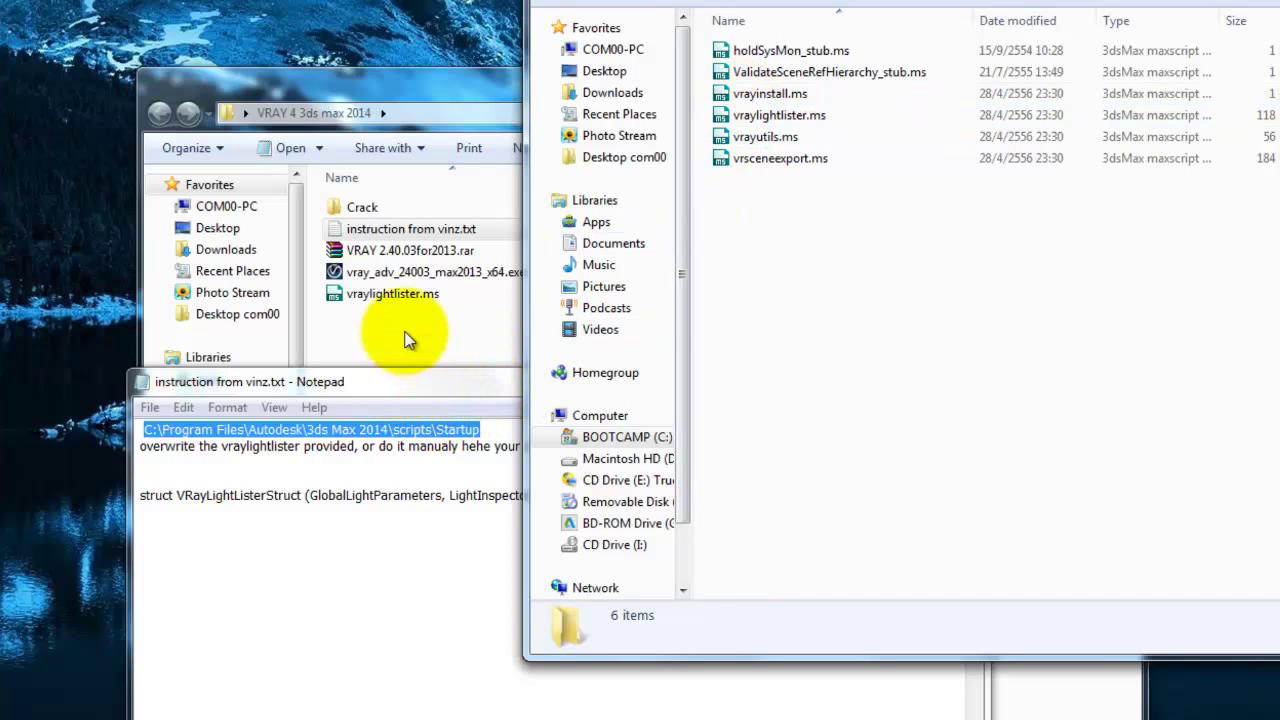
# Step: Copy vraylightlister.ms from the VRAY 4 3ds max 2014 folder into scripts\Startup, replacing the existing file
pyautogui.click(400, 292)
pyautogui.rightClick(400, 290)
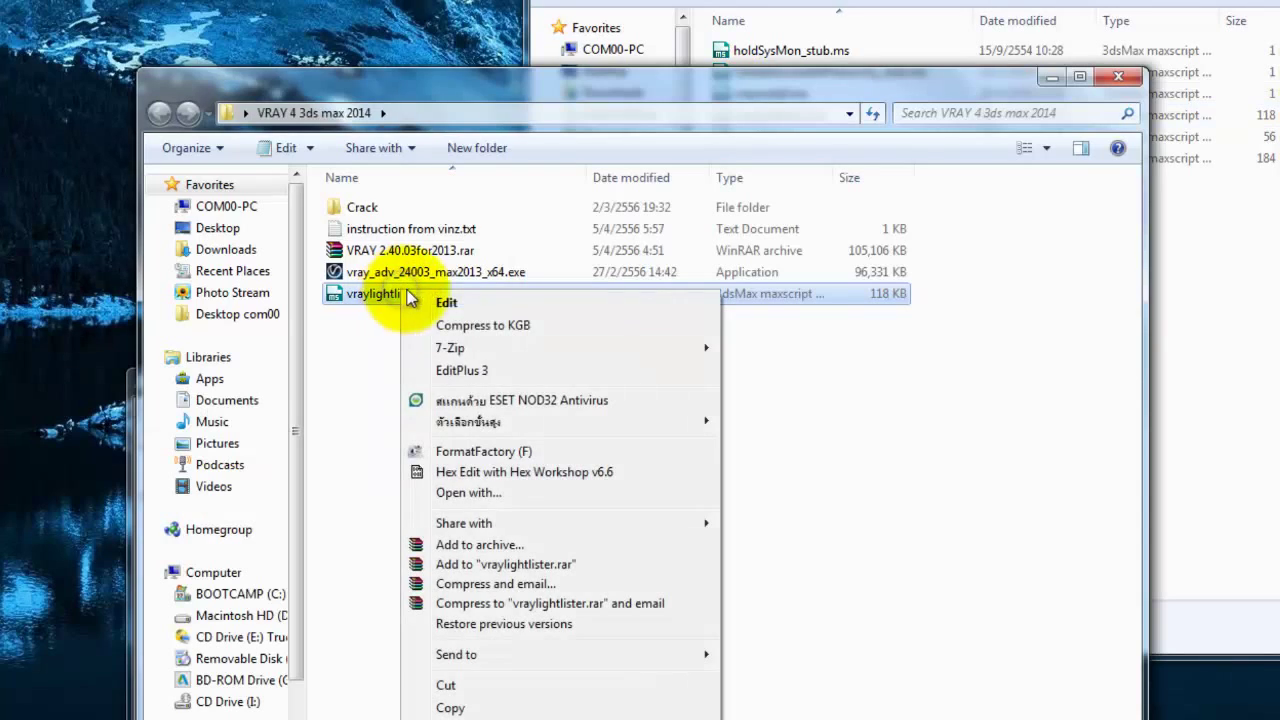
pyautogui.click(452, 707)
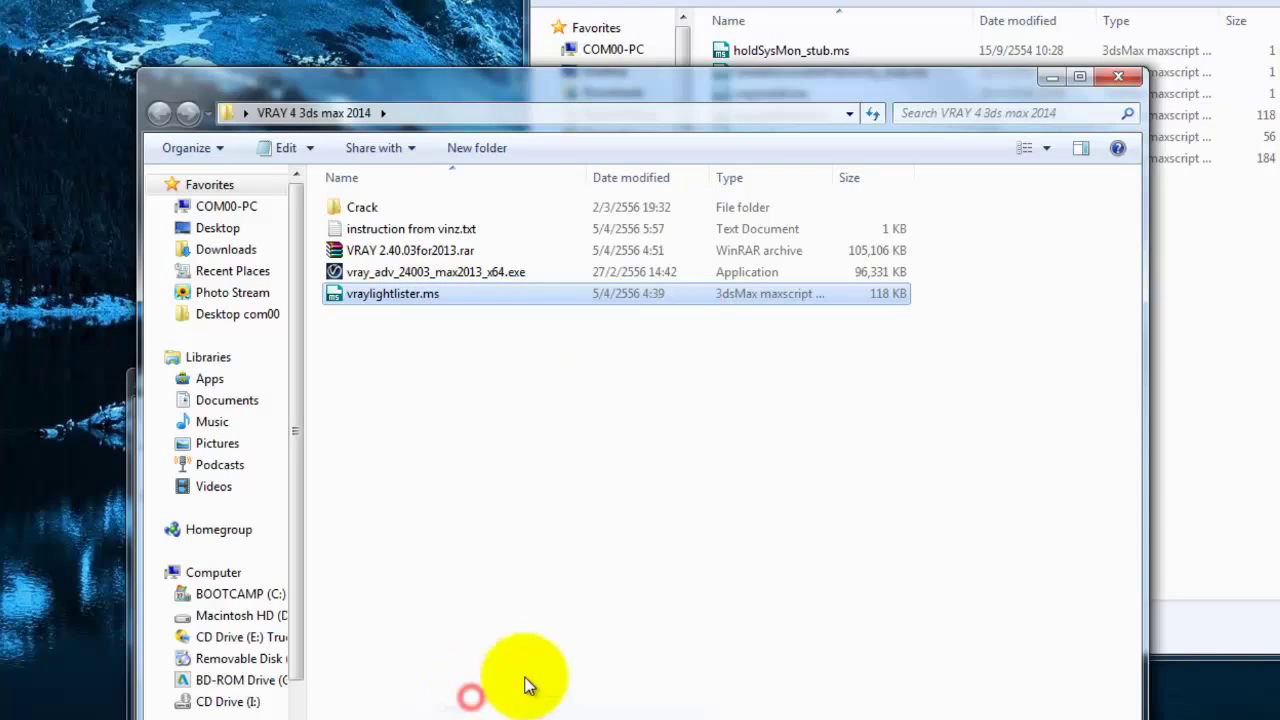
pyautogui.click(1272, 374)
pyautogui.rightClick(828, 290)
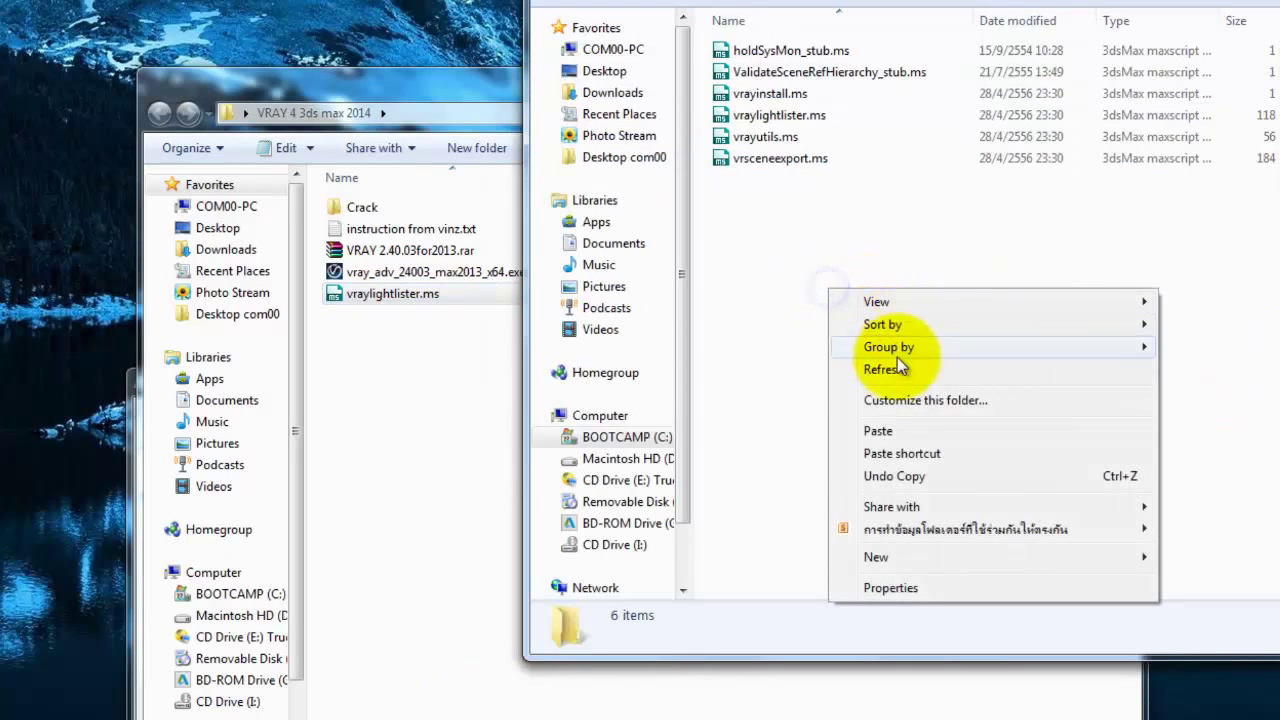
pyautogui.click(890, 438)
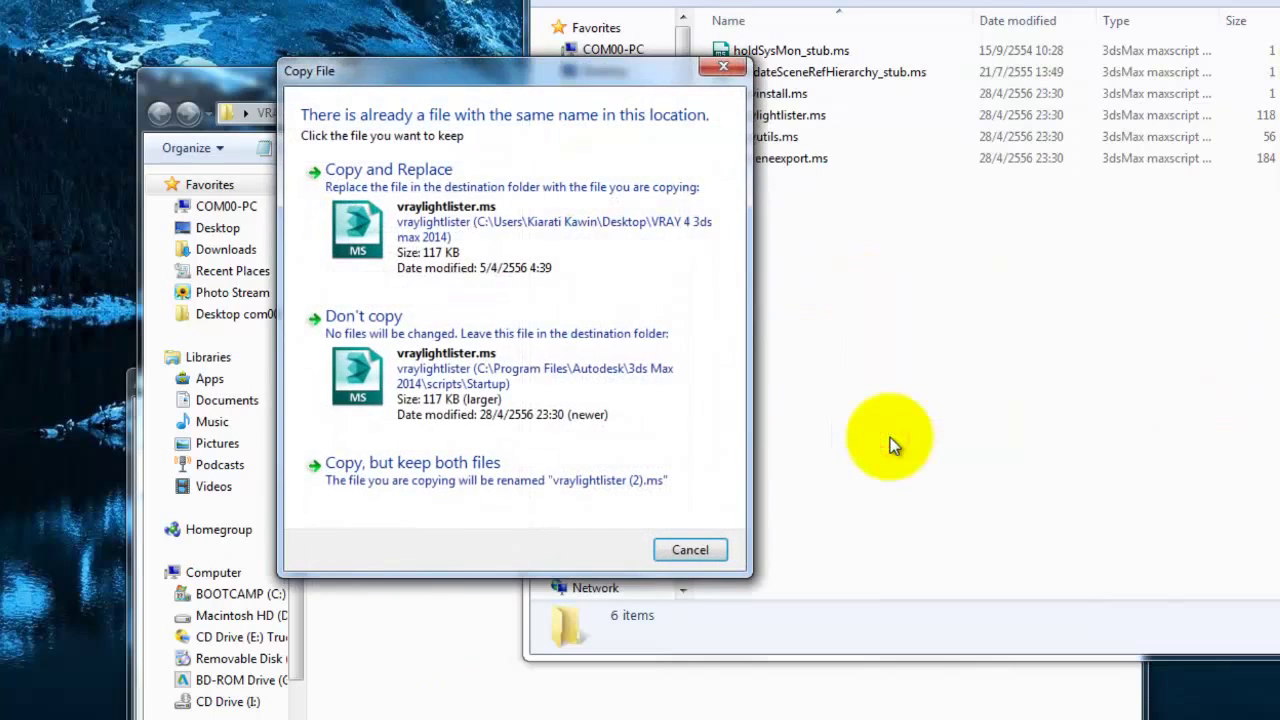
pyautogui.click(450, 250)
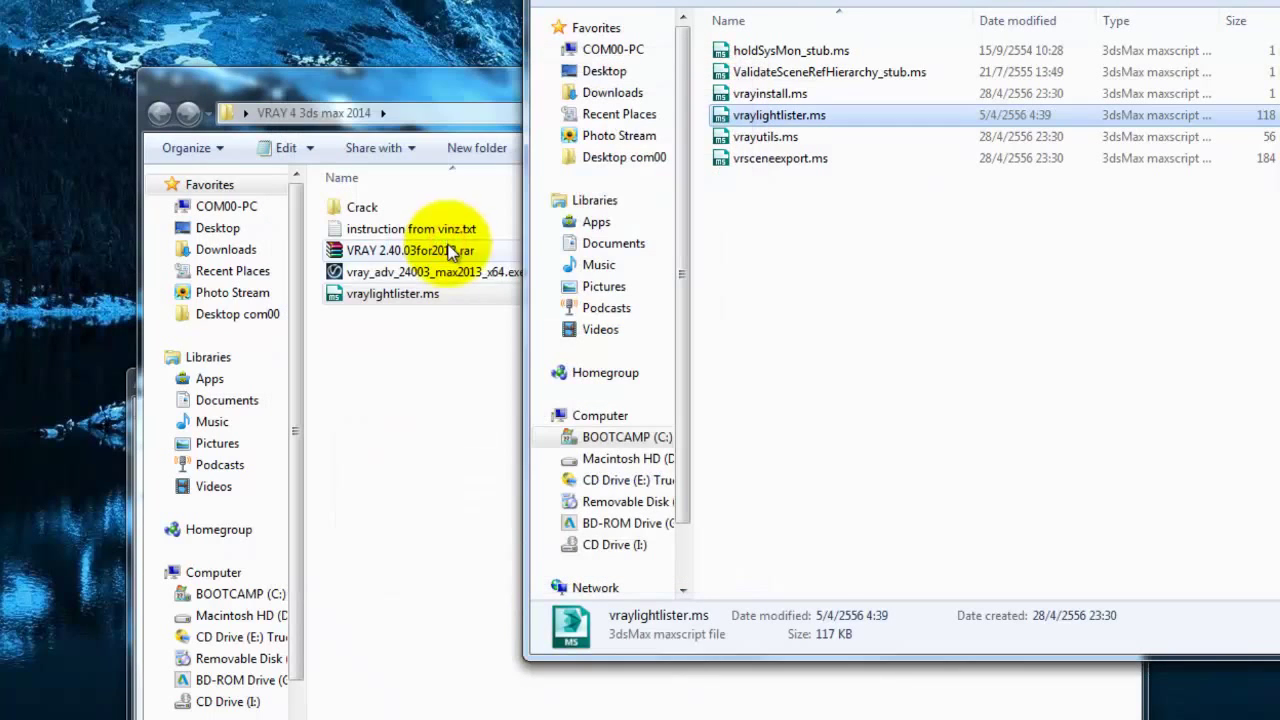
# Step: Close the VRAY 4 3ds max 2014 folder, the instruction from vinz.txt file and the Startup folder
pyautogui.click(459, 84)
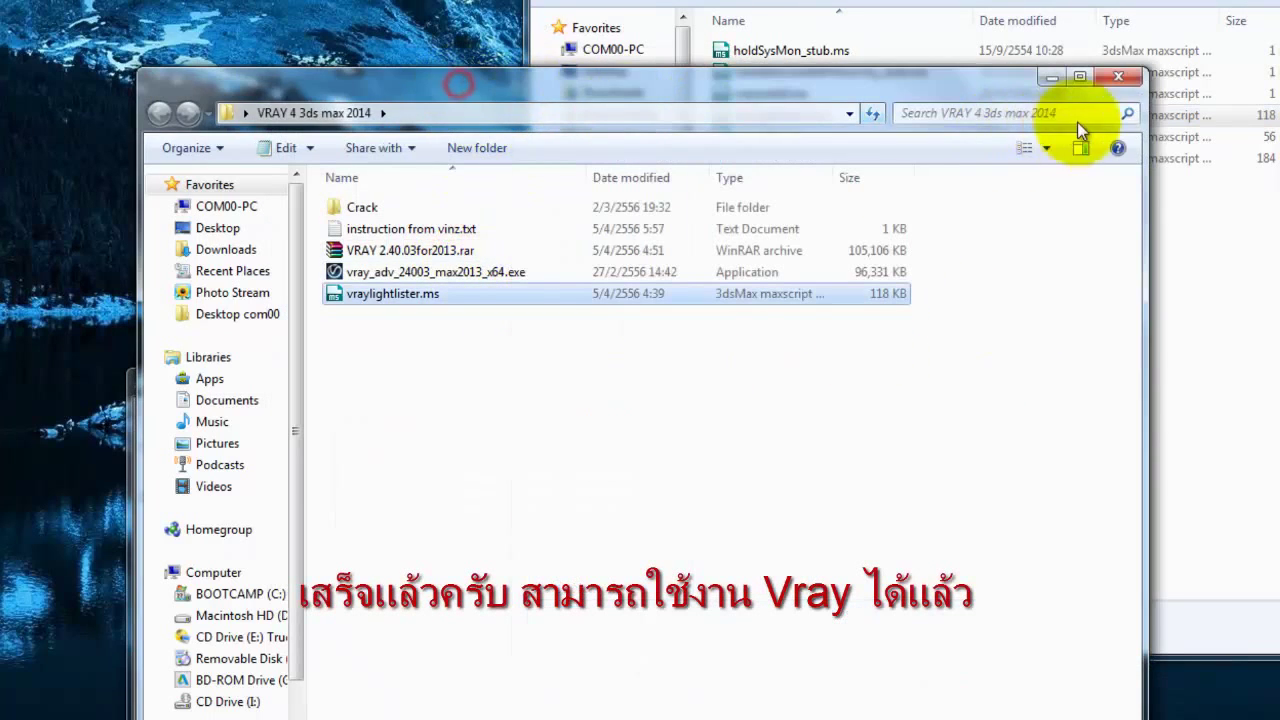
pyautogui.click(1118, 78)
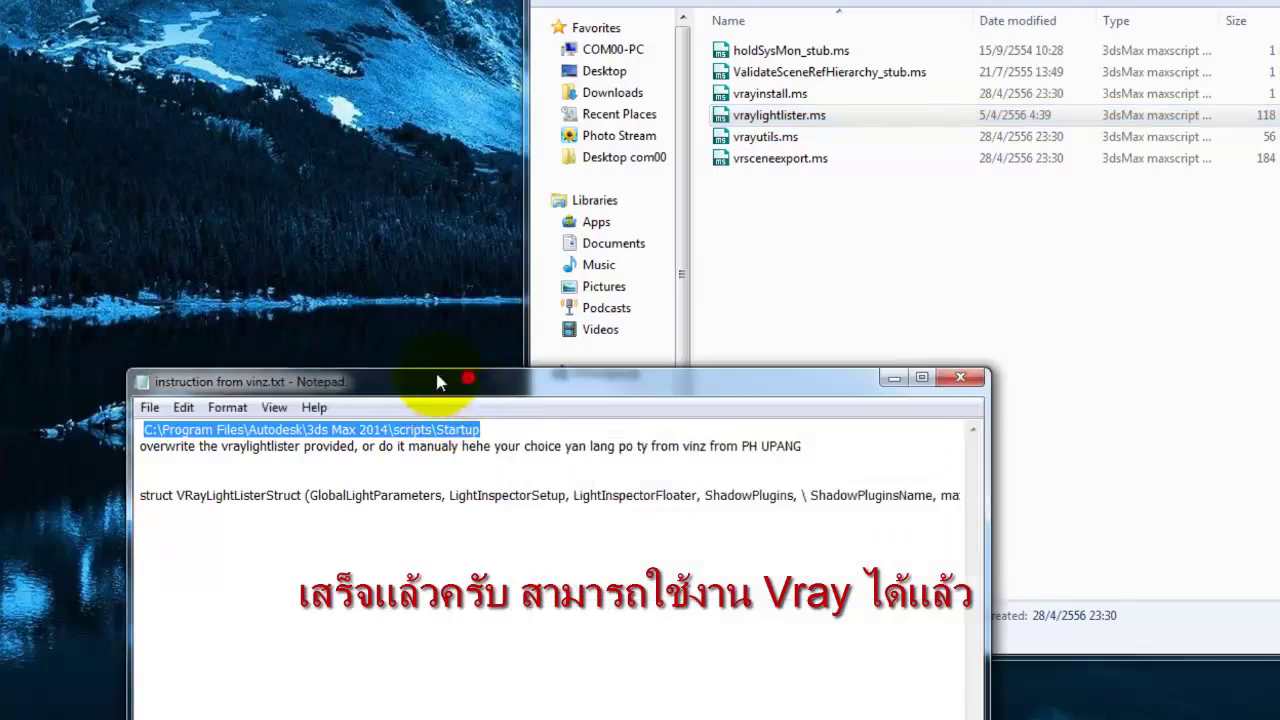
pyautogui.moveTo(434, 374); pyautogui.dragTo(587, 374)
pyautogui.click(730, 346)
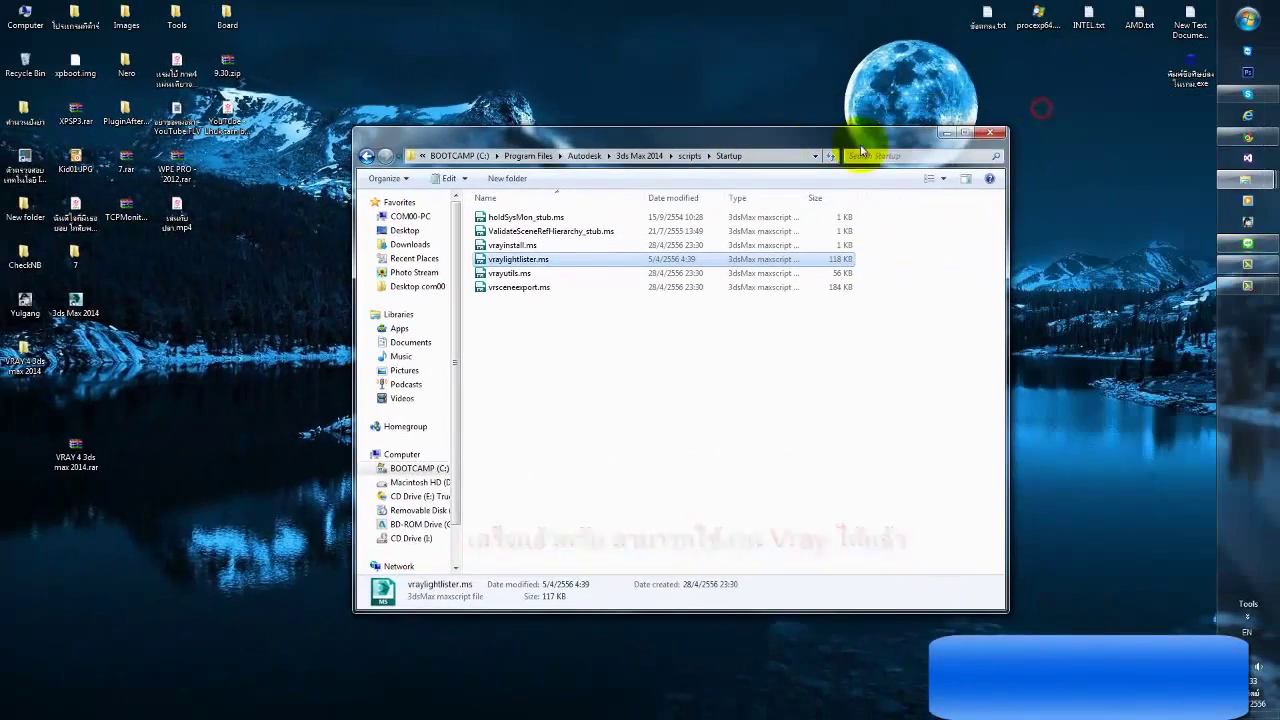
pyautogui.click(990, 132)
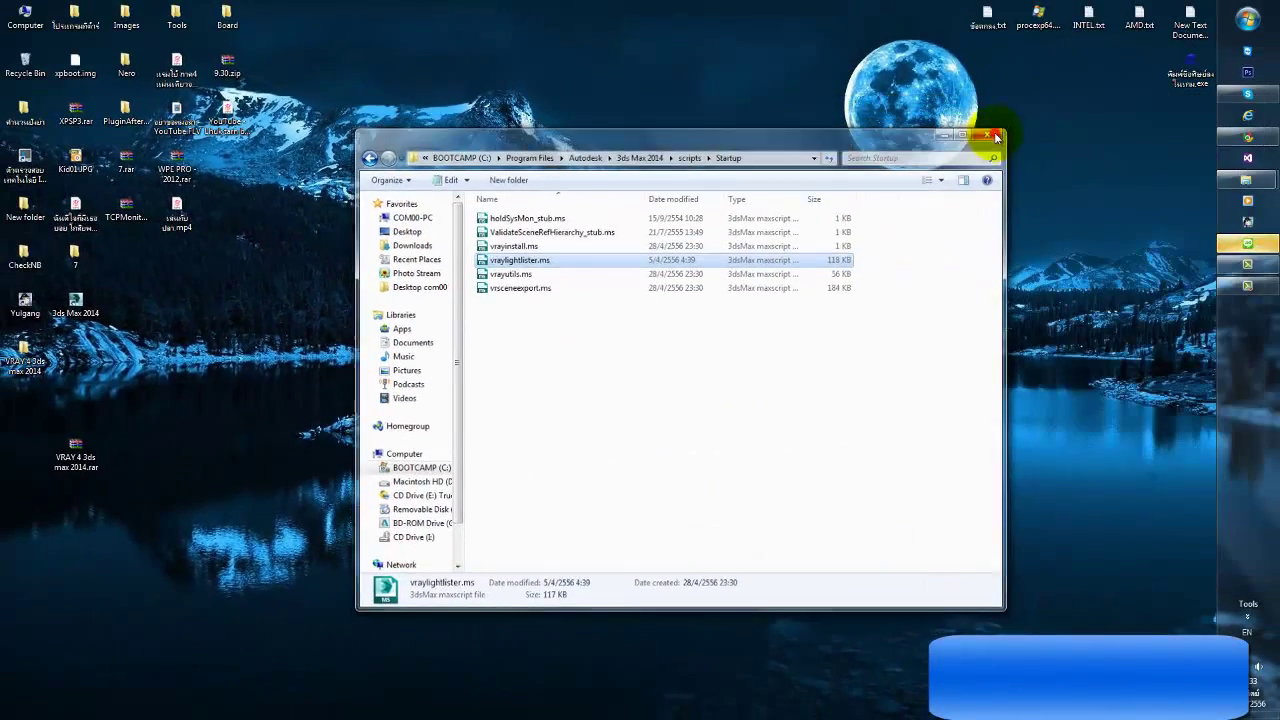
# Step: Launch 3ds Max 2014 from the desktop, allowing its private network access through the firewall and dismissing the welcome screen
pyautogui.doubleClick(80, 310)
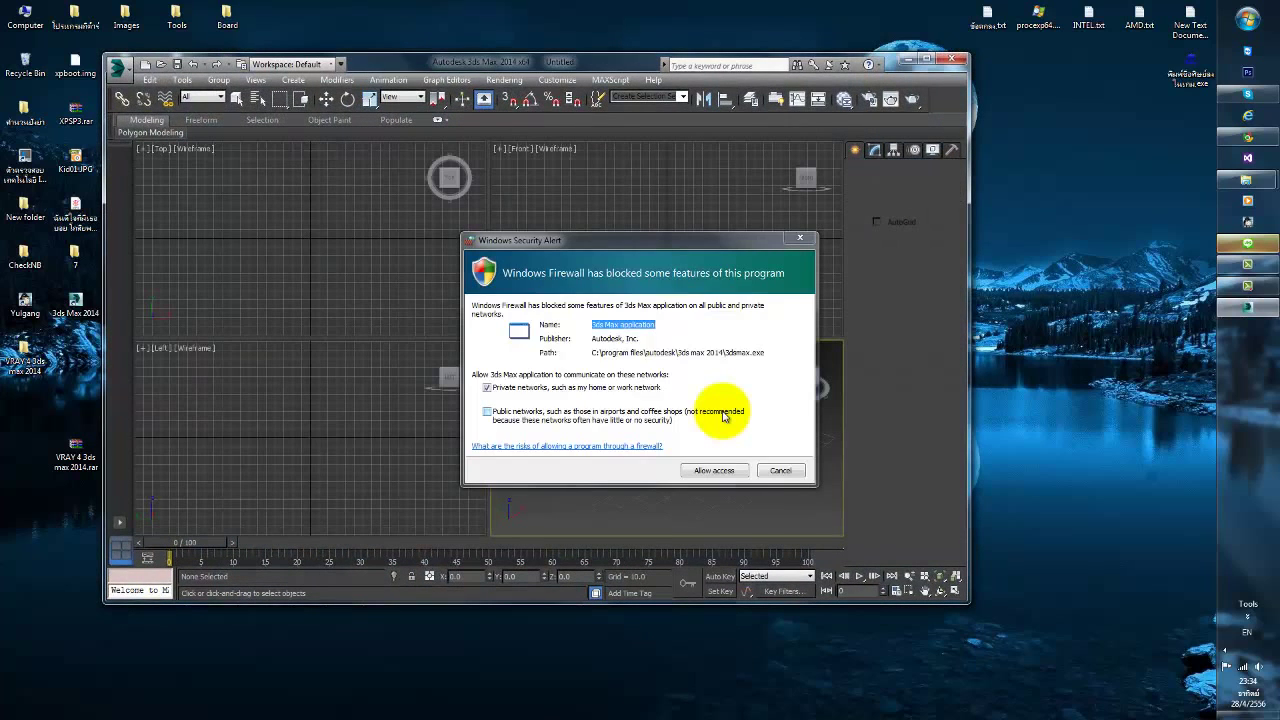
pyautogui.click(714, 471)
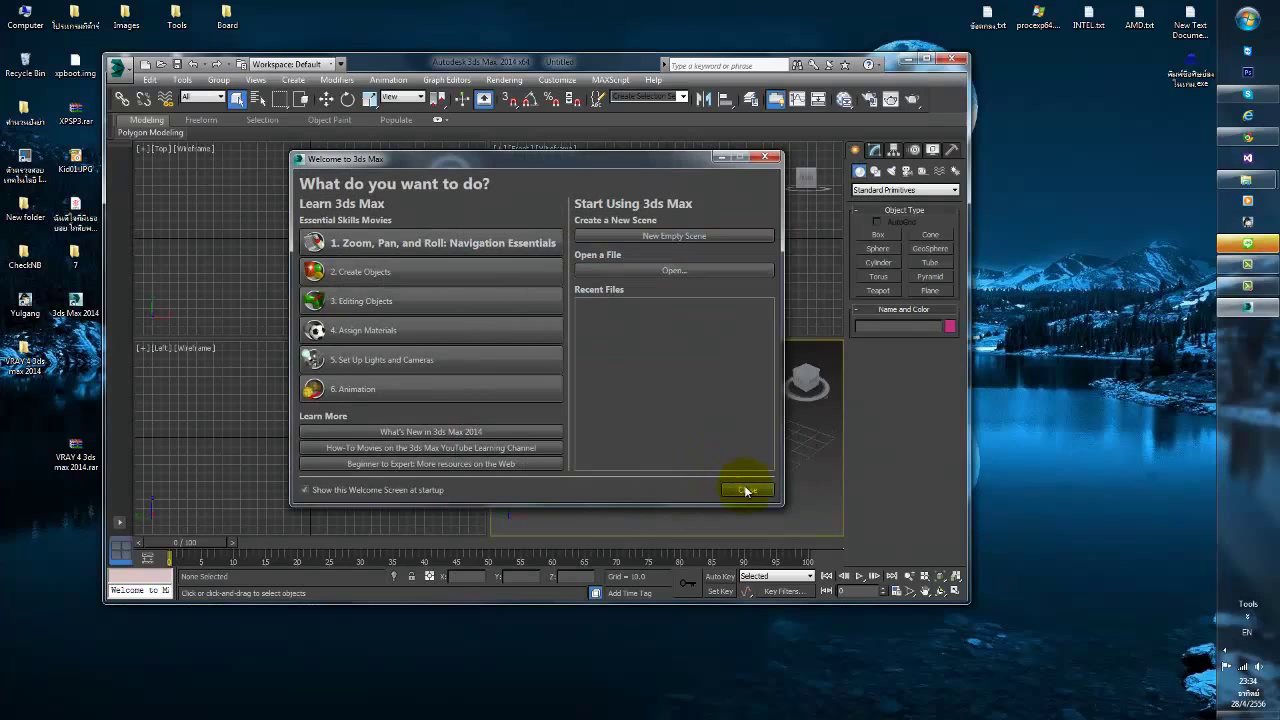
pyautogui.click(745, 490)
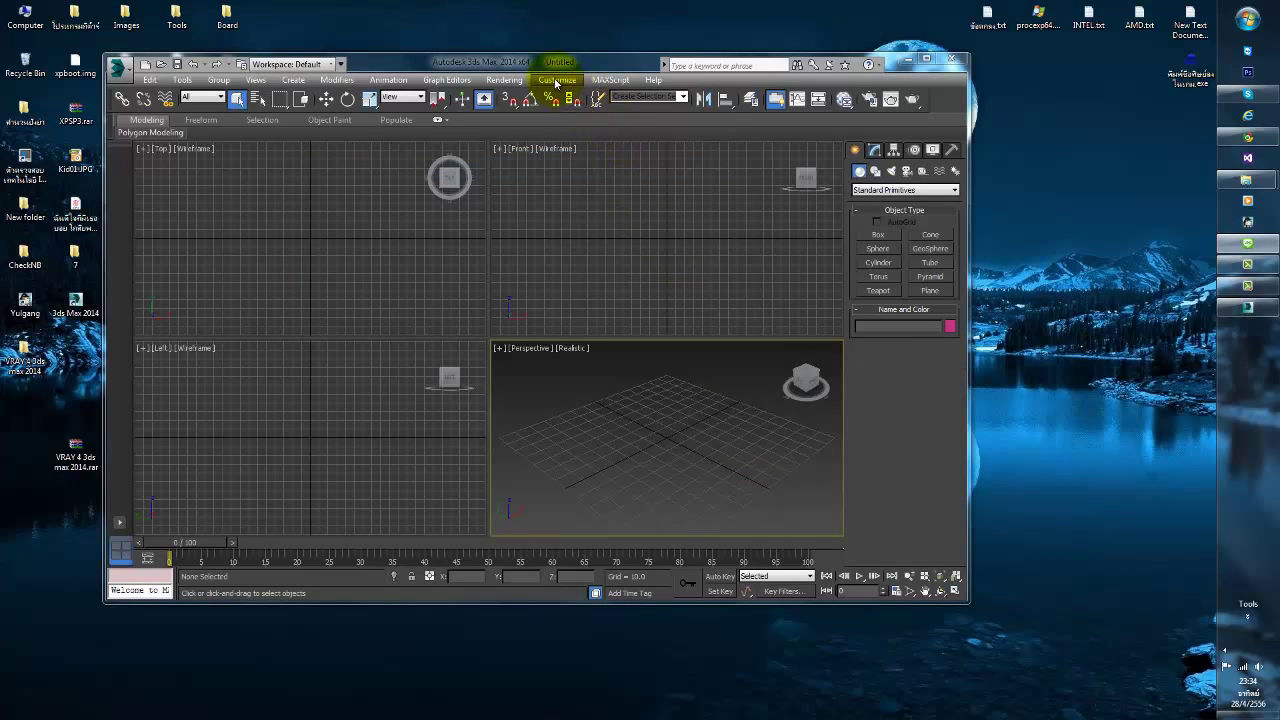
# Step: Assign V-Ray Adv 2.40.03 as the production renderer in Render Setup
pyautogui.click(556, 80)
pyautogui.moveTo(505, 80)
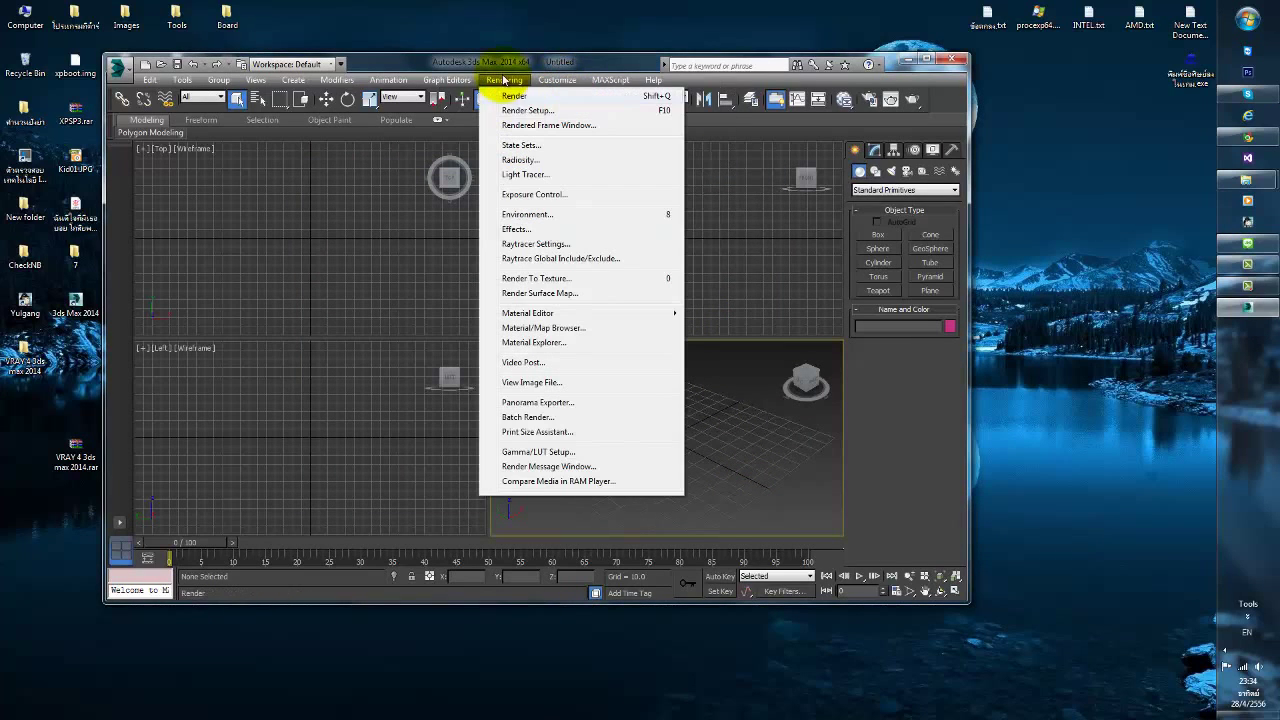
pyautogui.click(513, 111)
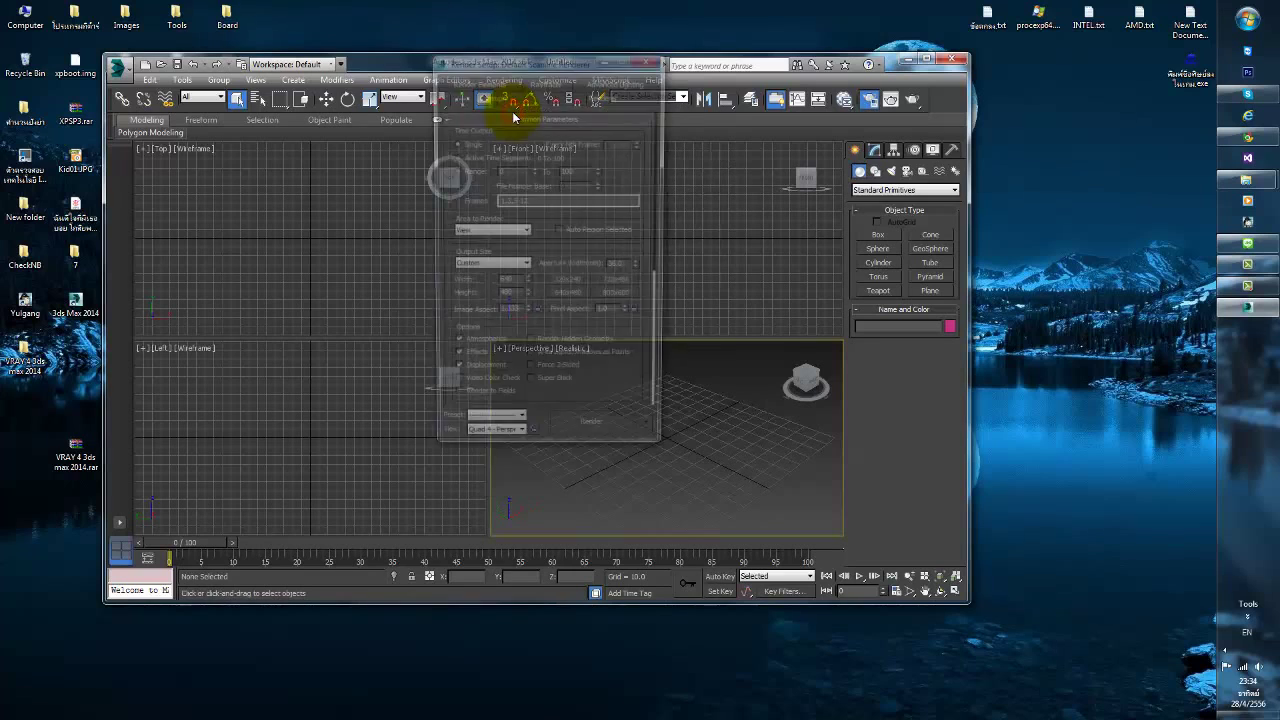
pyautogui.moveTo(661, 256); pyautogui.dragTo(645, 432)
pyautogui.click(633, 411)
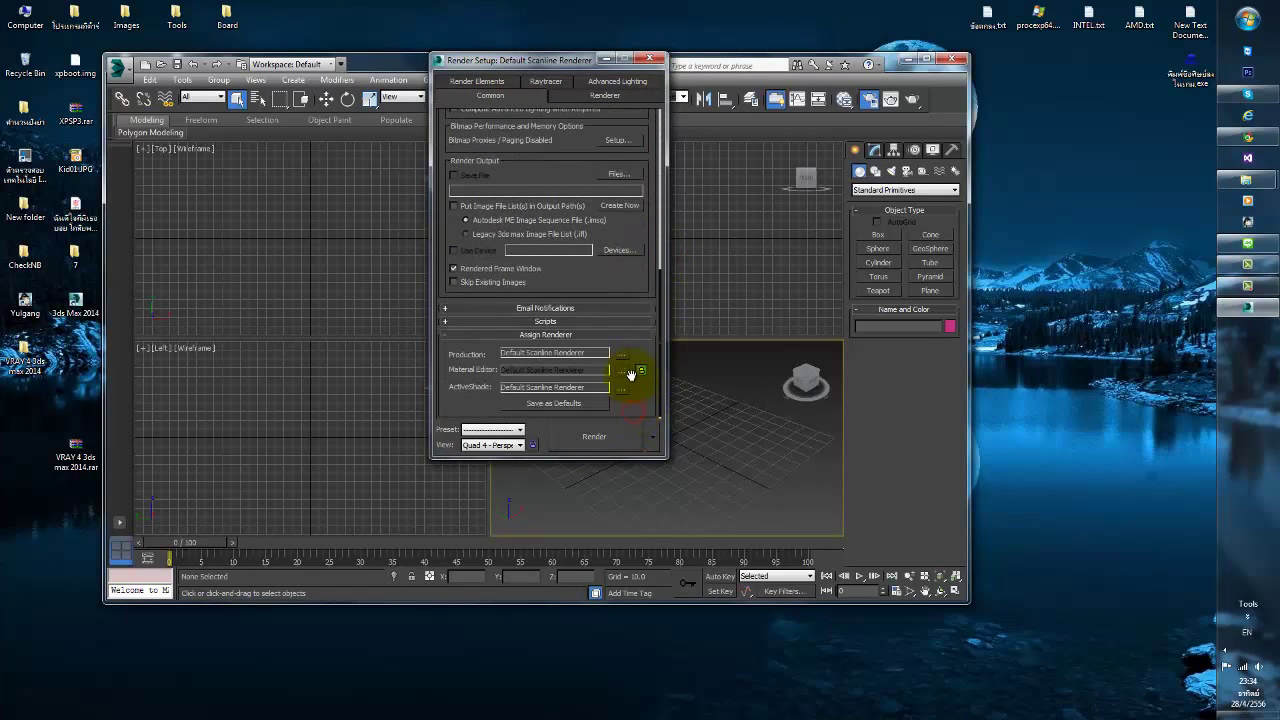
pyautogui.click(621, 356)
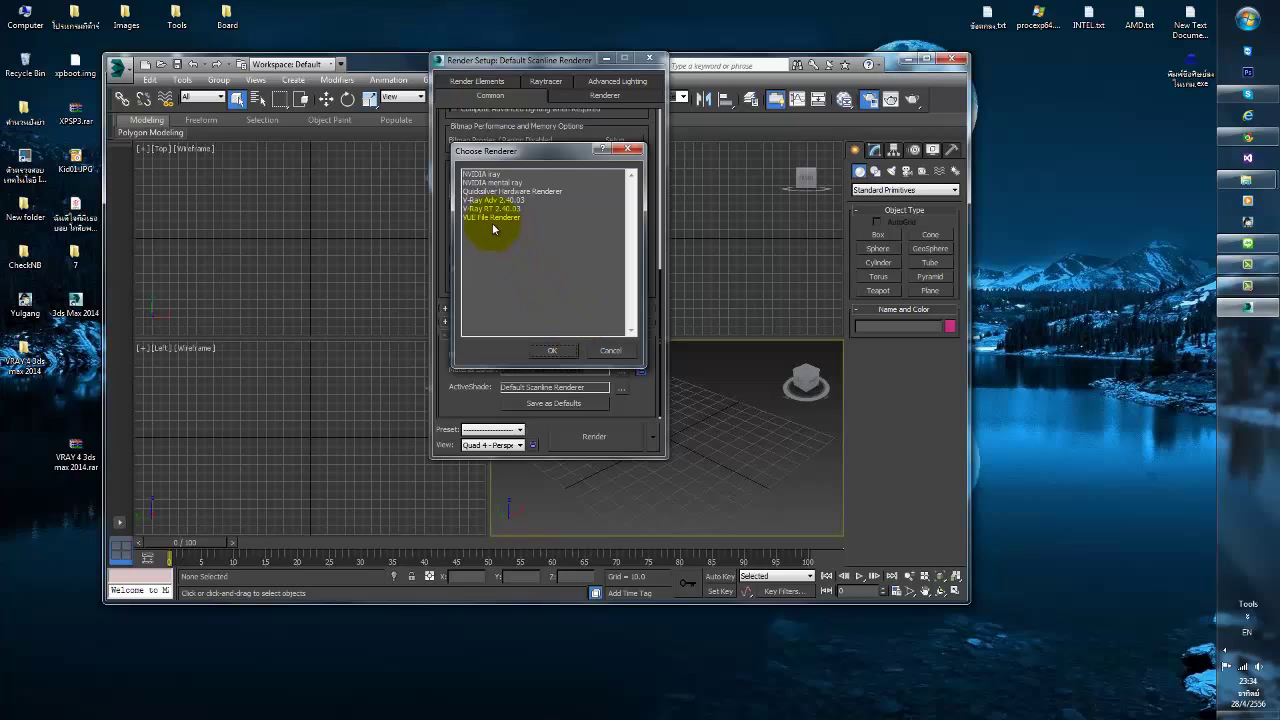
pyautogui.doubleClick(482, 200)
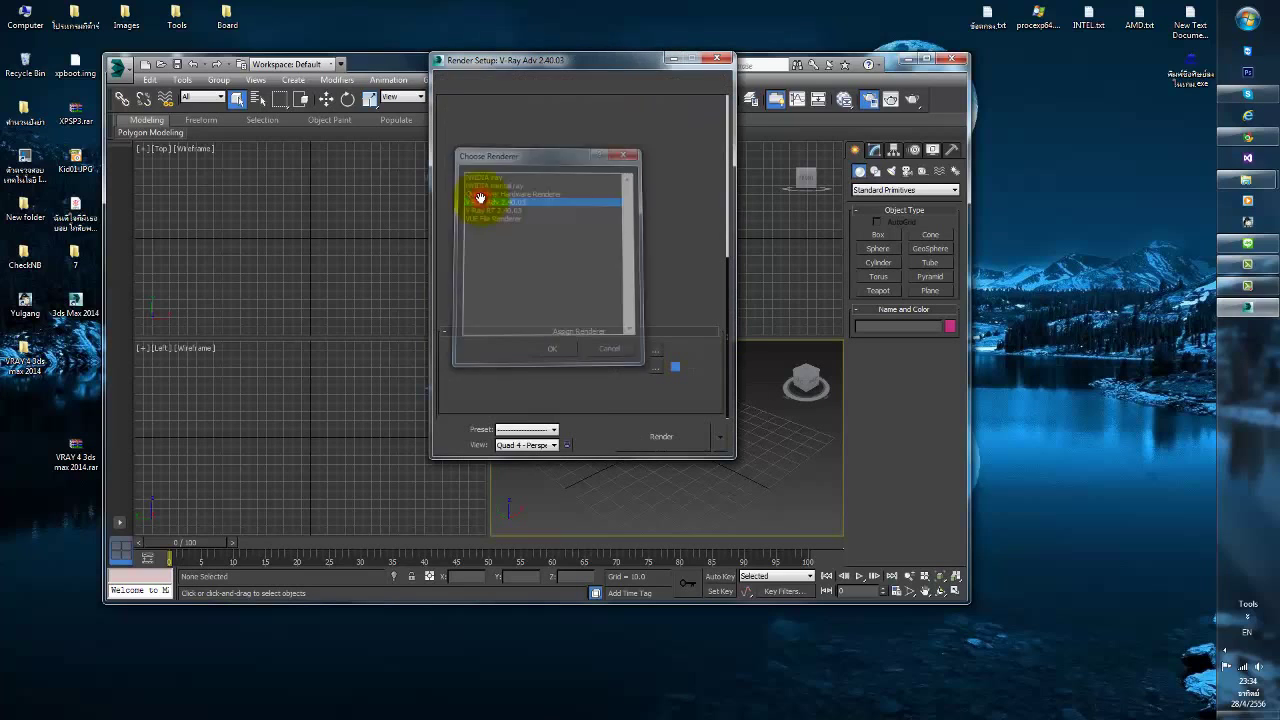
# Step: Examine the About V-Ray section of the V-Ray render settings, and close Render Setup and 3ds Max
pyautogui.click(492, 82)
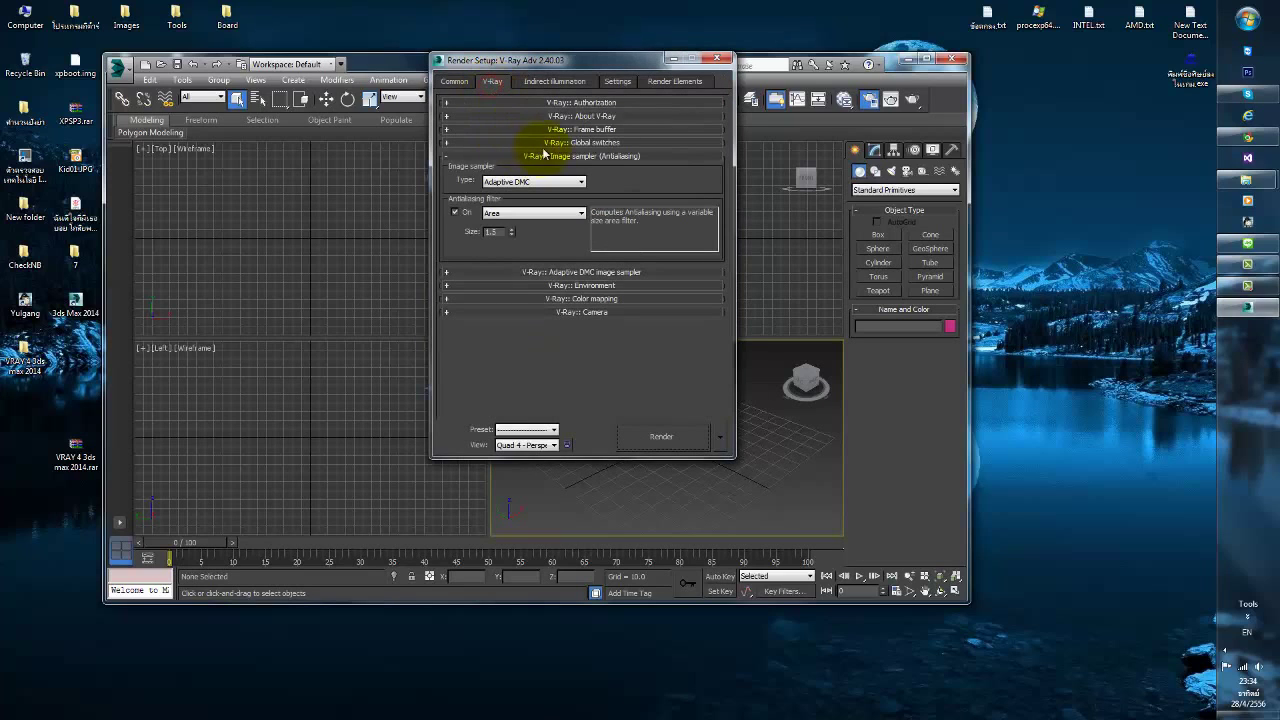
pyautogui.click(567, 117)
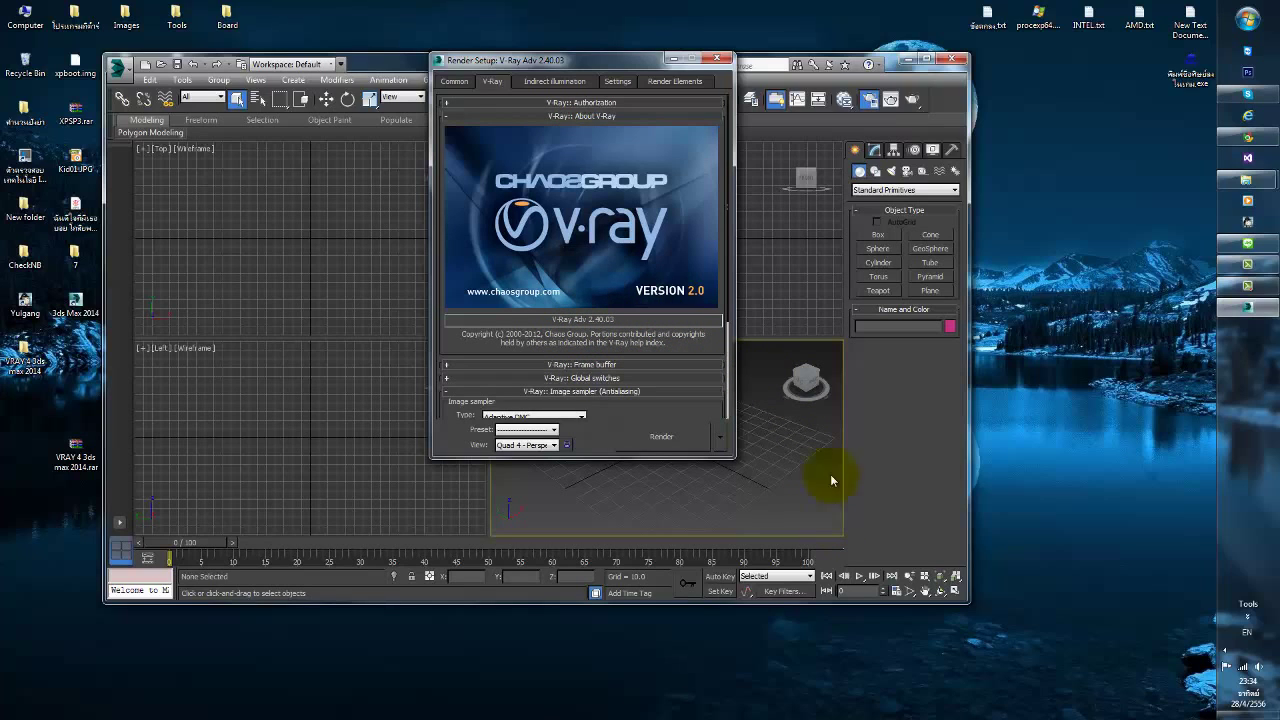
pyautogui.click(716, 62)
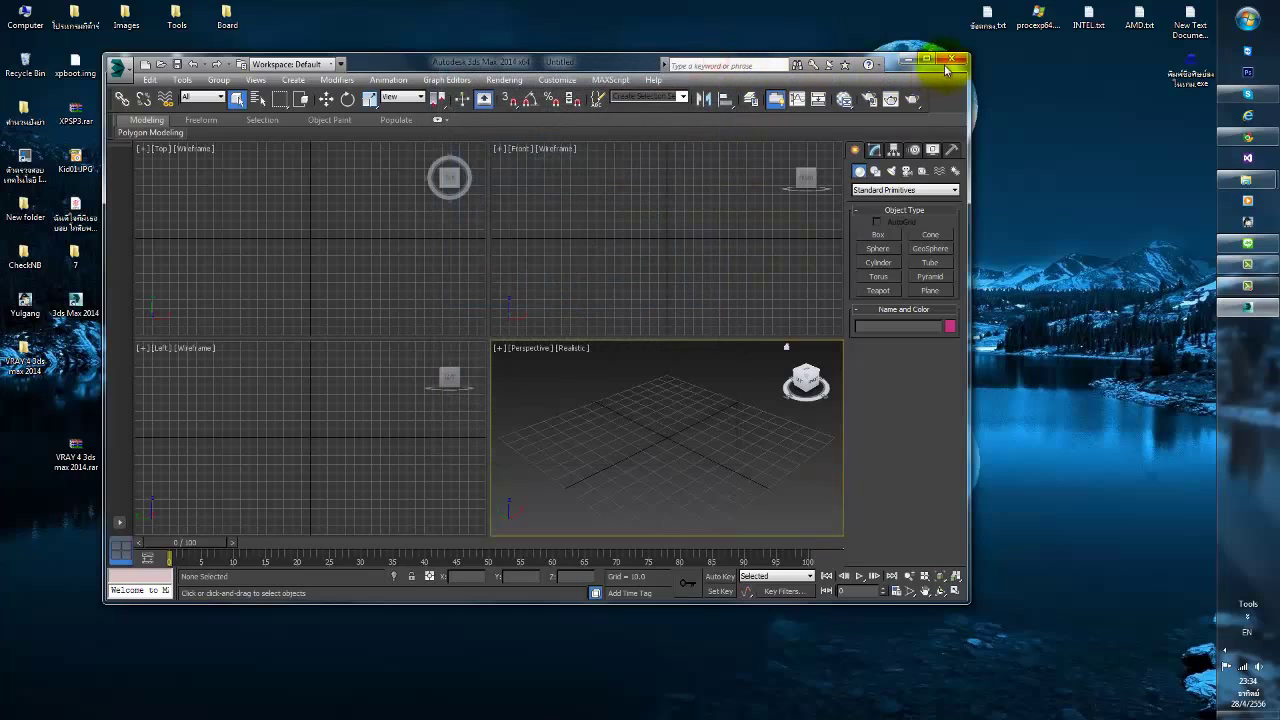
pyautogui.click(948, 66)
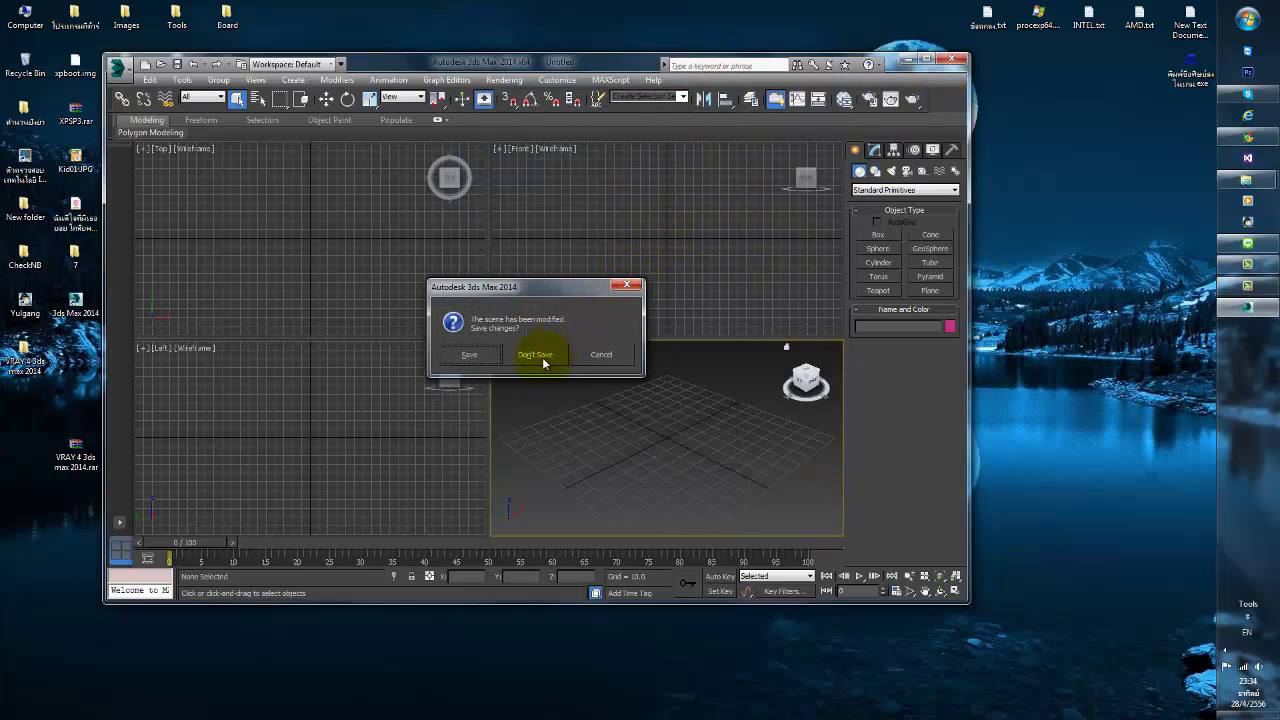